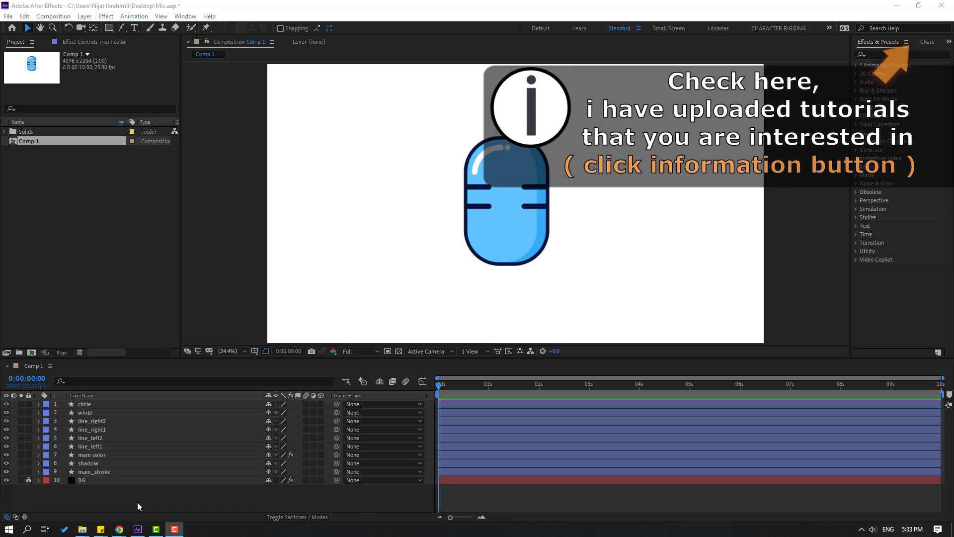
Add a null object to the composition and rename it Controller
right_click(110, 501)
mouse_move(150, 397)
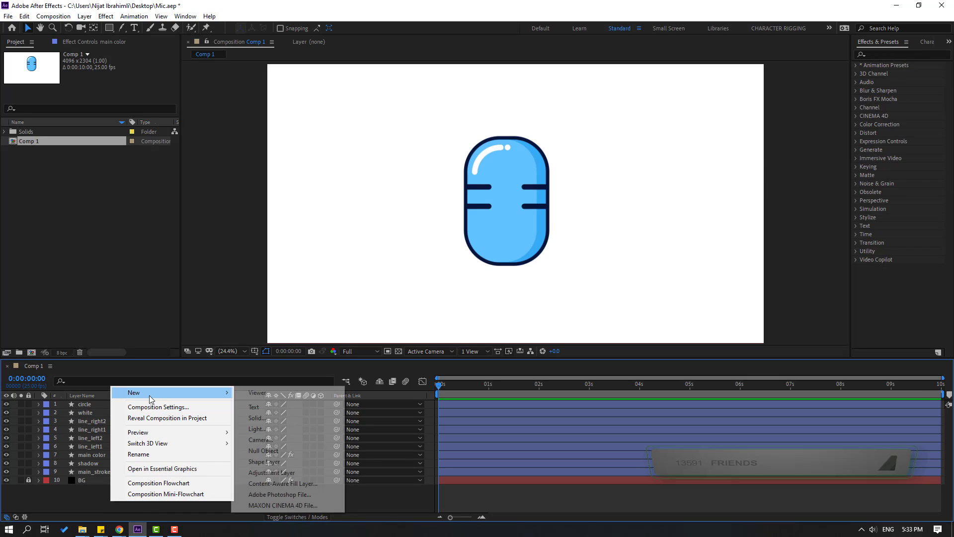
click(263, 450)
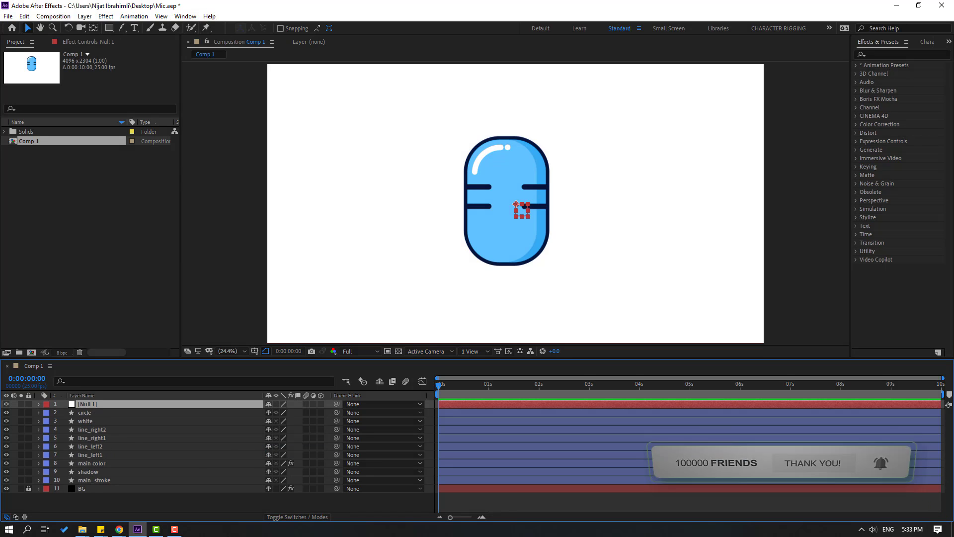
key(Return)
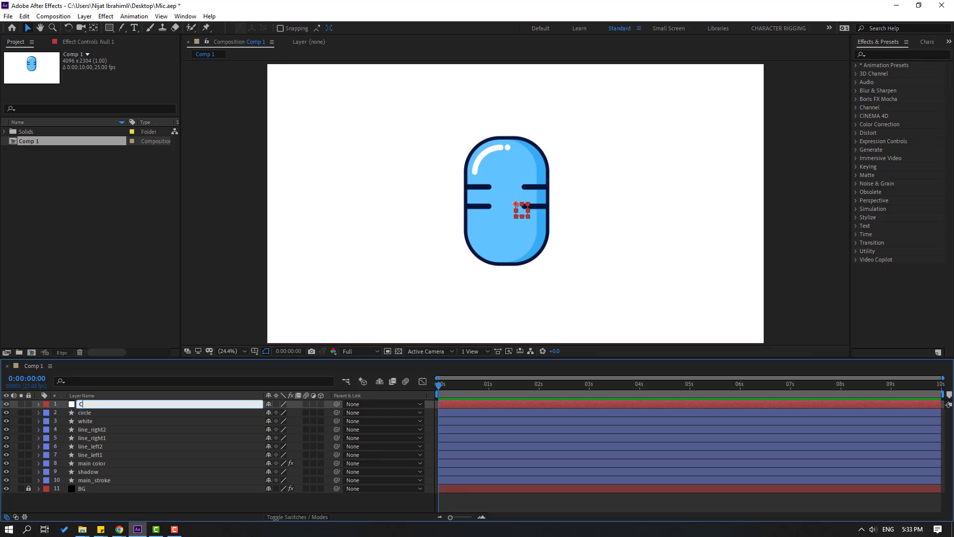
text(Controller)
key(Return)
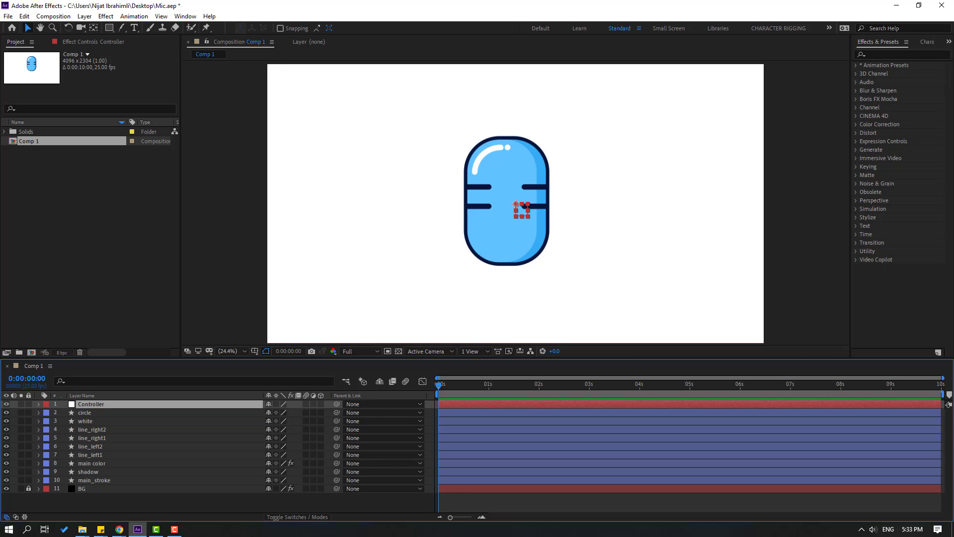
Centre the Controller null's anchor point within its box and move the null to the middle of the microphone, between the side lines
scroll(516, 230, up, 3)
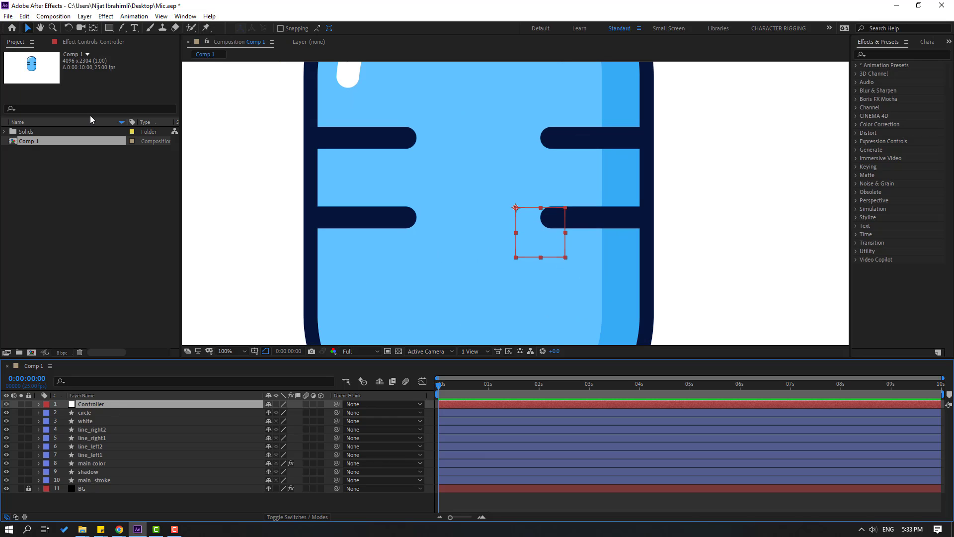
click(95, 29)
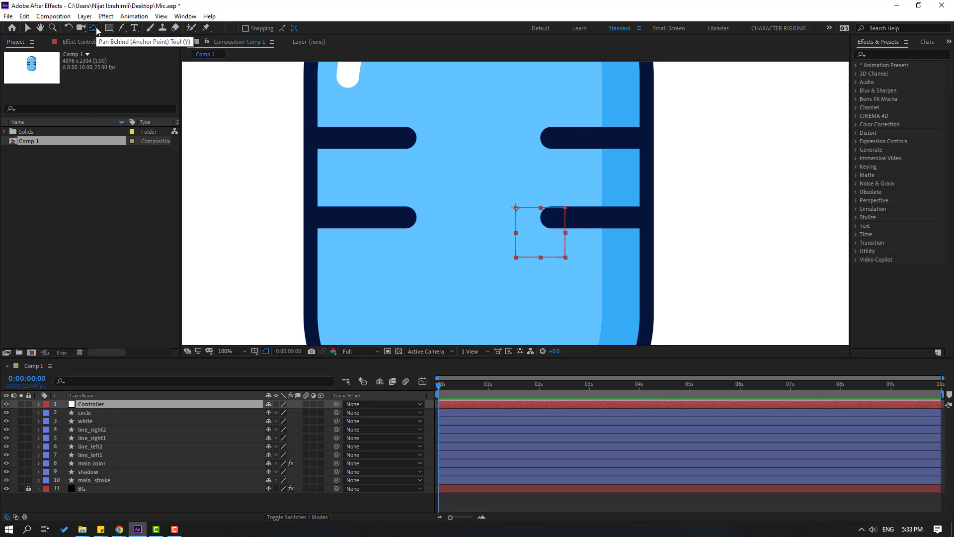
key(v)
click(206, 386)
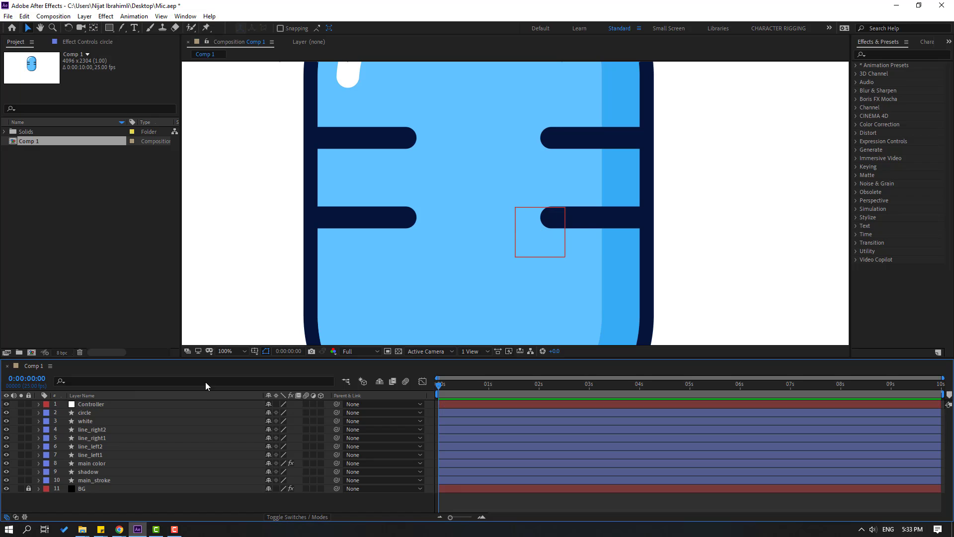
click(98, 404)
key(comma)
key(comma)
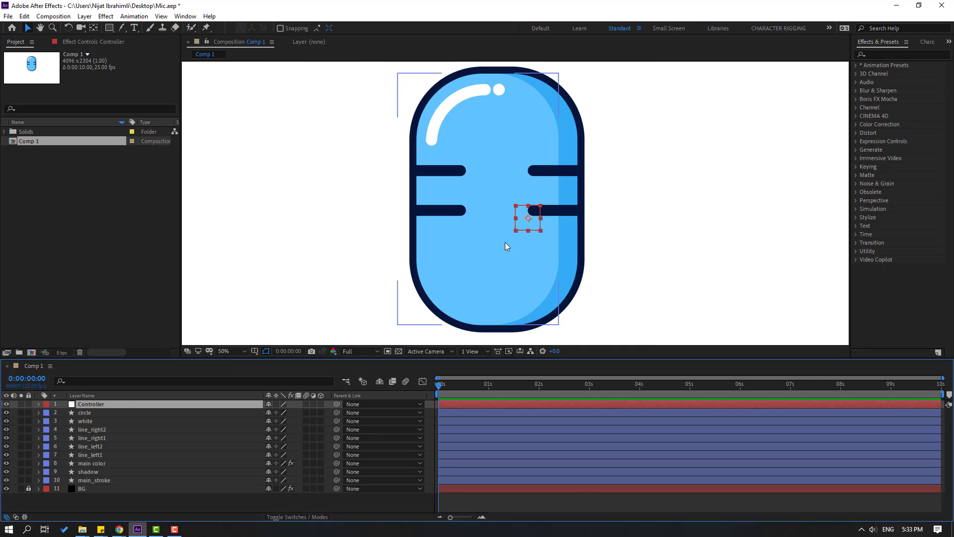
drag(538, 229, 508, 207)
key(Return)
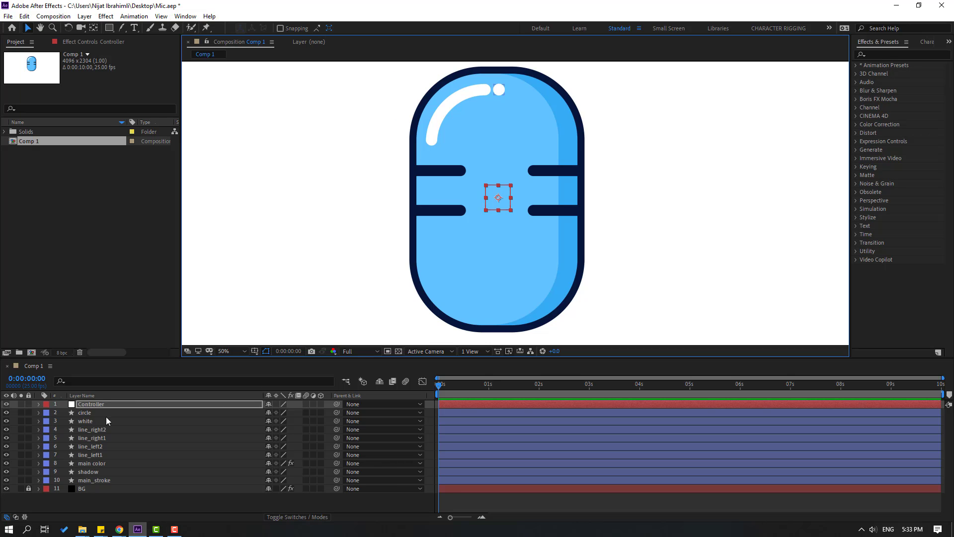
Parent all microphone layers from circle through main_stroke to the Controller null, leaving BG unparented
click(99, 412)
shift+click(92, 480)
drag(336, 412, 77, 409)
scroll(432, 273, down, 2)
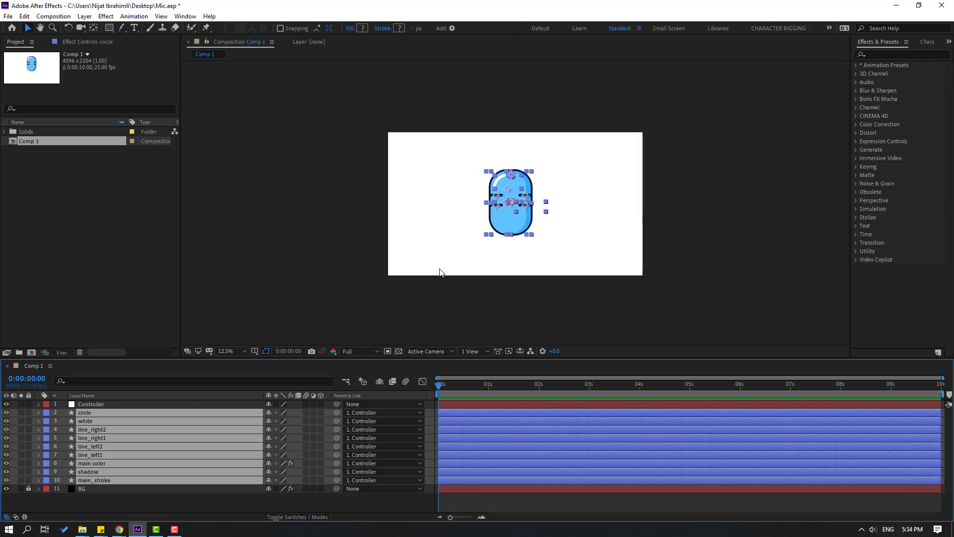
Scale the Controller null to 60% so the whole microphone shrinks with it
click(92, 405)
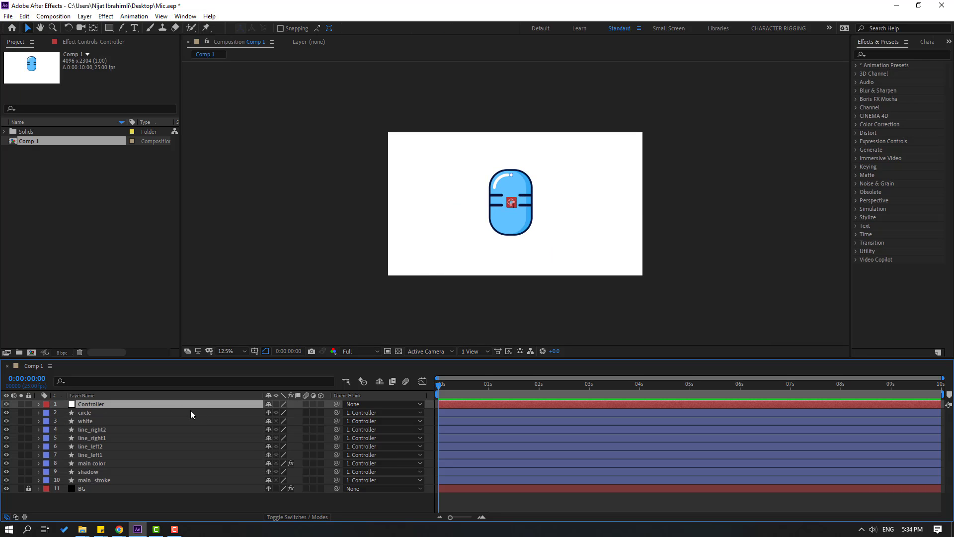
key(s)
drag(279, 412, 258, 415)
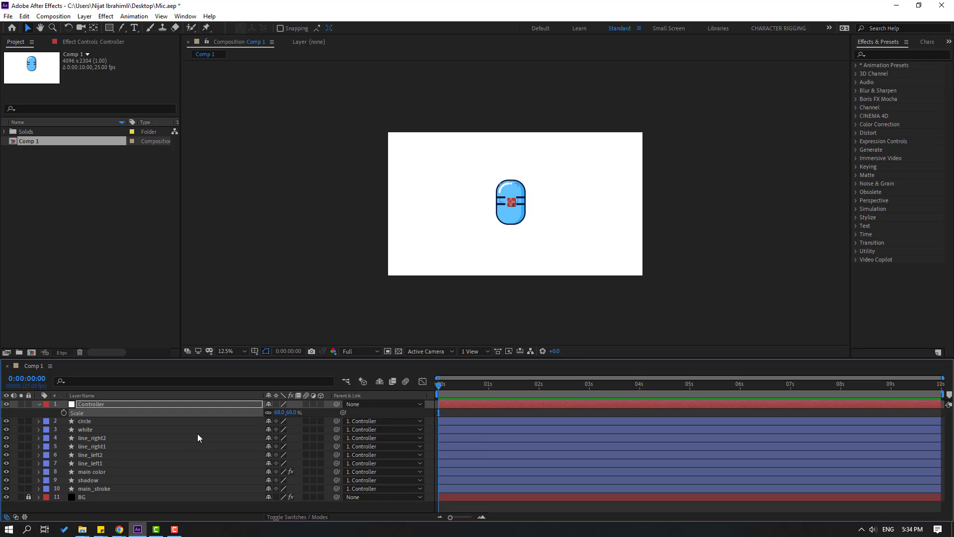
Start keyframing the Controller's Position at 0 seconds, with its Y value set to about 2720, below the frame
key(p)
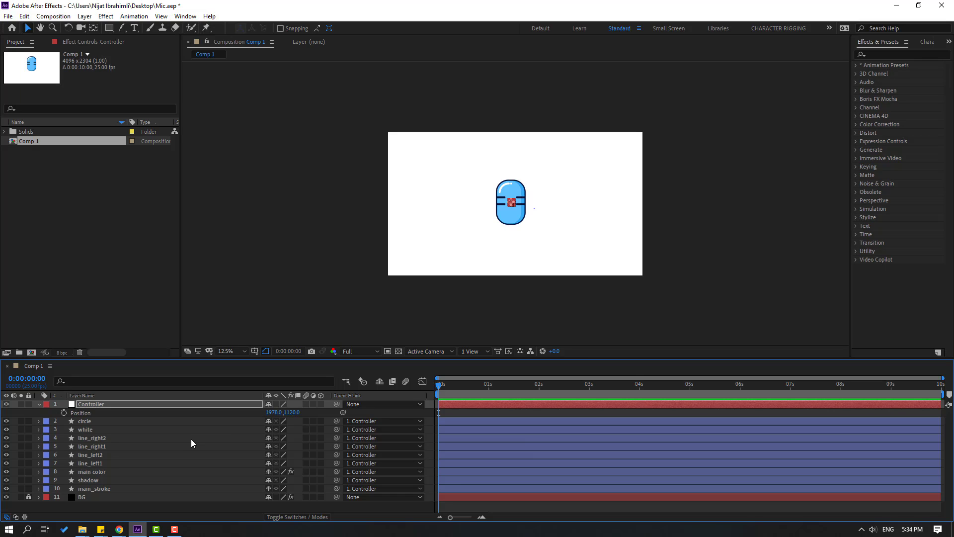
click(64, 413)
drag(292, 412, 820, 413)
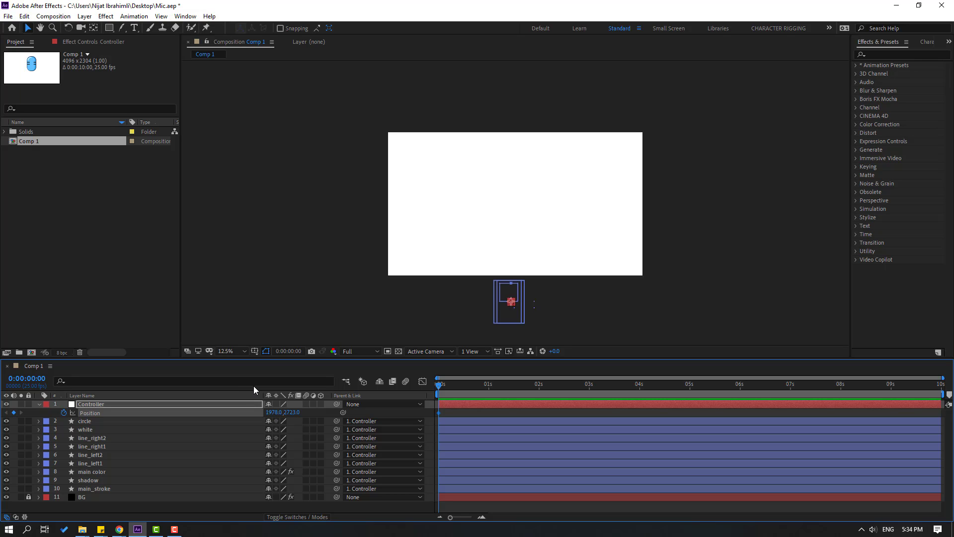
Add Controller Position keyframes with Y at 581 on frame 10 and Y at 1785 on frame 20
click(292, 358)
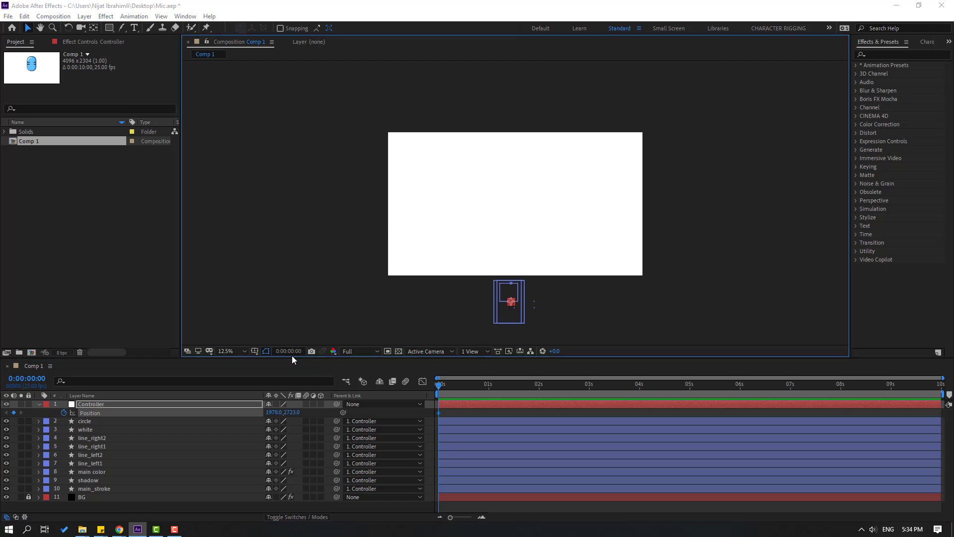
click(291, 355)
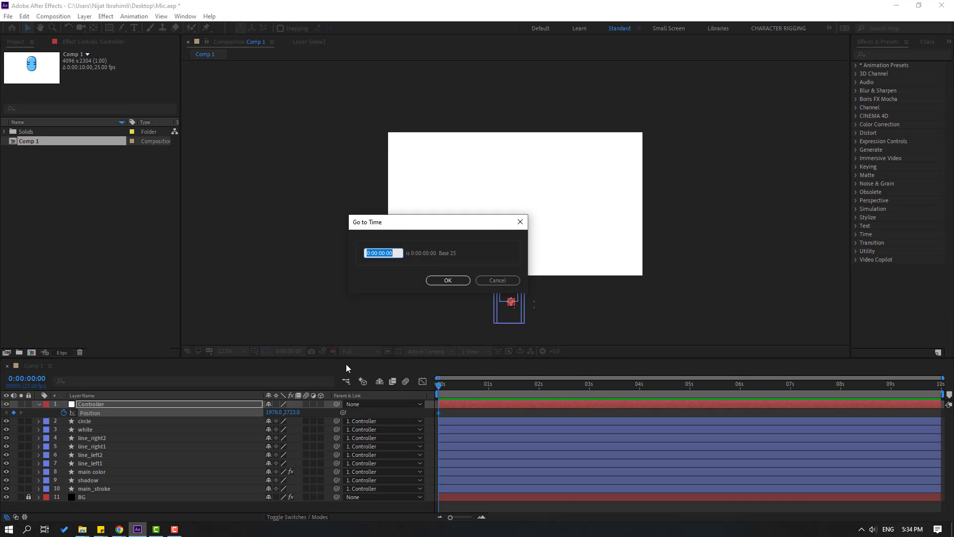
text(+10)
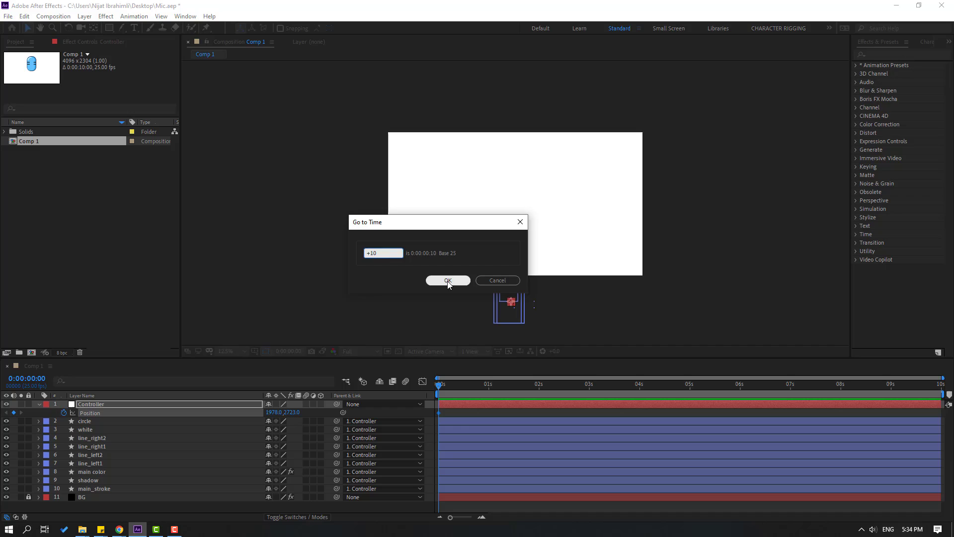
click(448, 279)
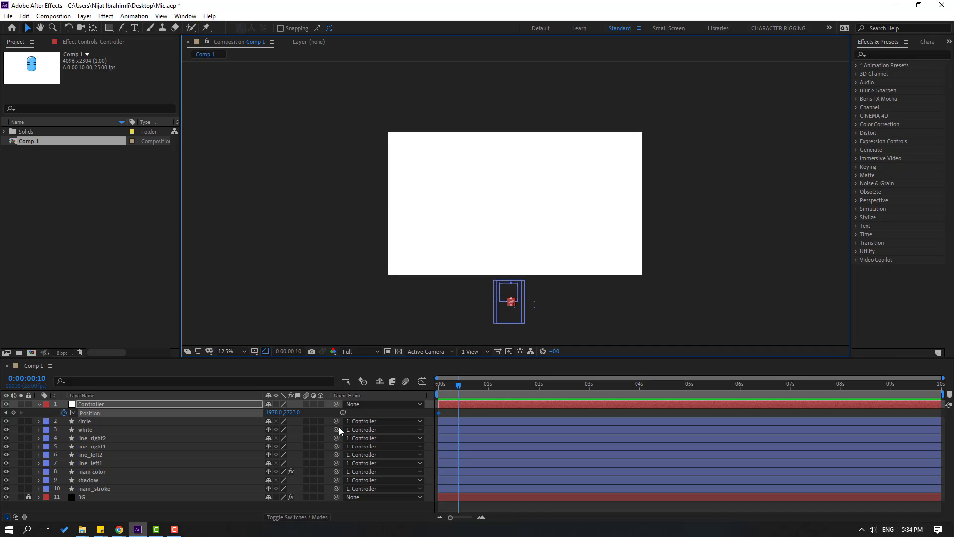
drag(300, 418, 224, 413)
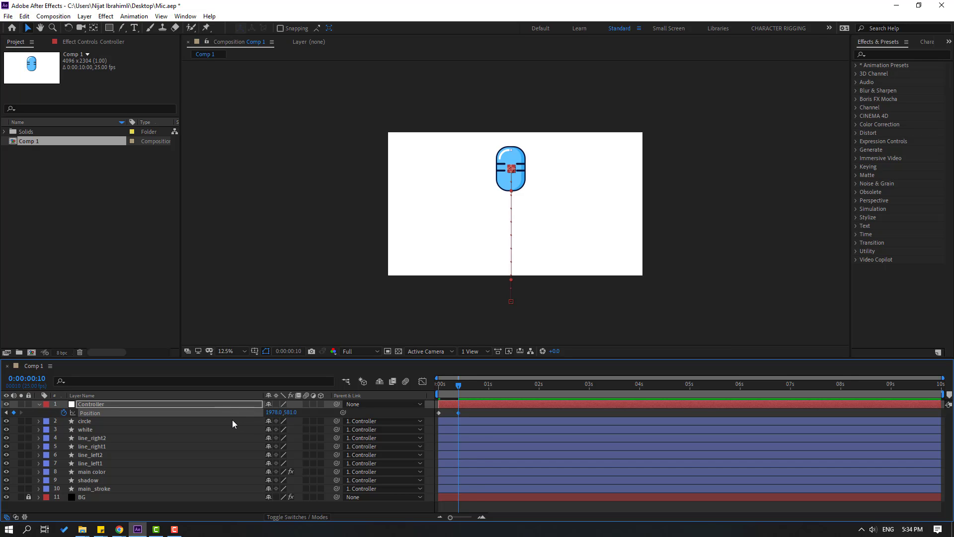
key(shift+Page_Down)
drag(289, 417, 914, 389)
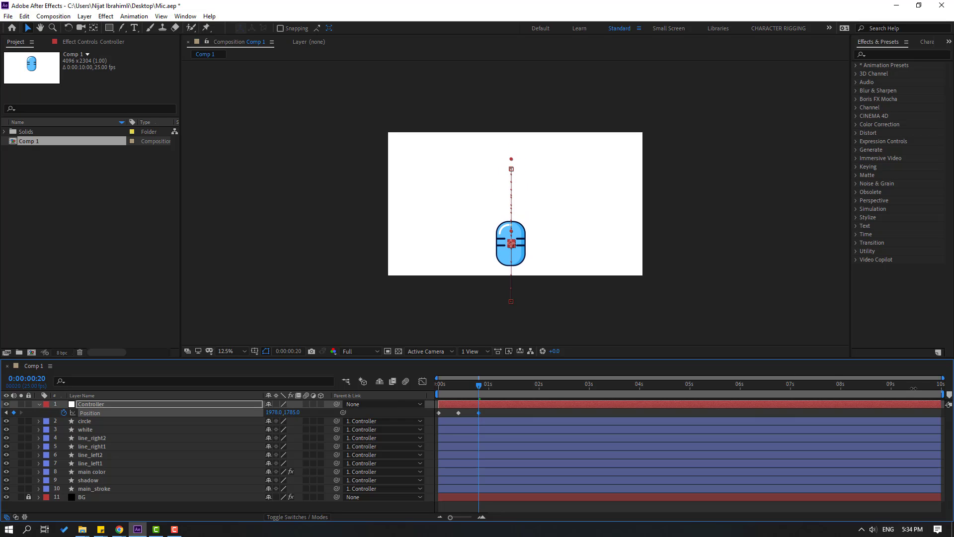
Apply Easy Ease to all three Position keyframes of the Controller
drag(481, 410, 434, 424)
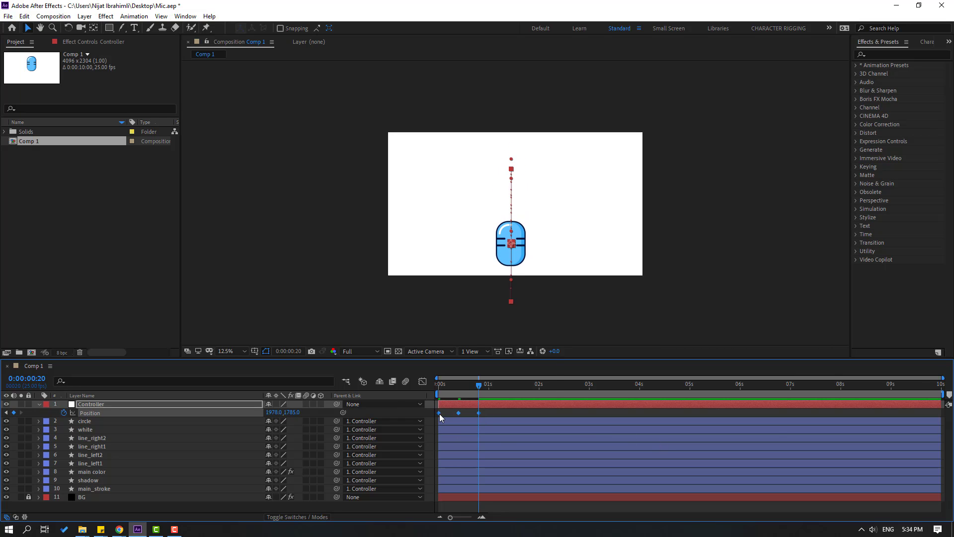
right_click(439, 413)
mouse_move(529, 412)
click(582, 439)
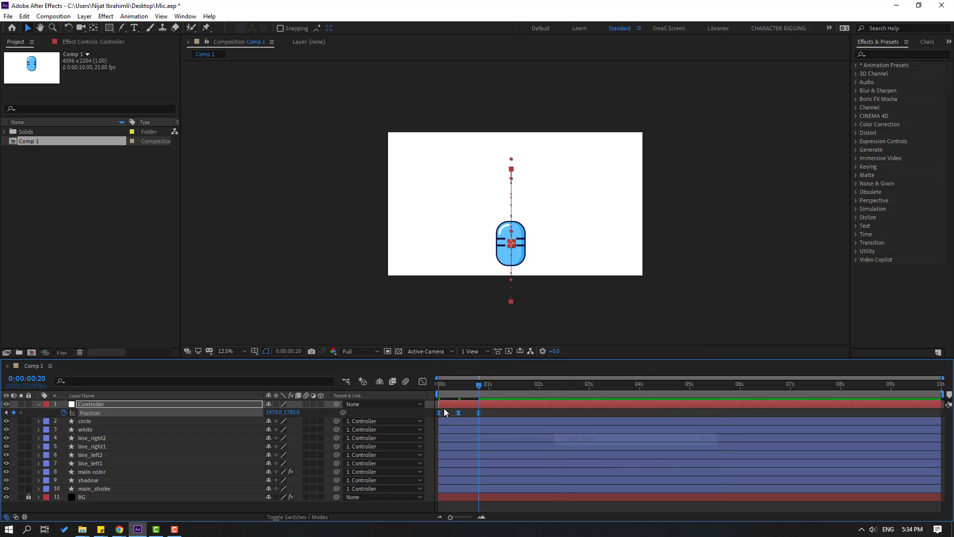
Lengthen the ease handles of the frame 10 Position keyframe in the speed graph, shorten the outer ones, and preview the motion
click(422, 381)
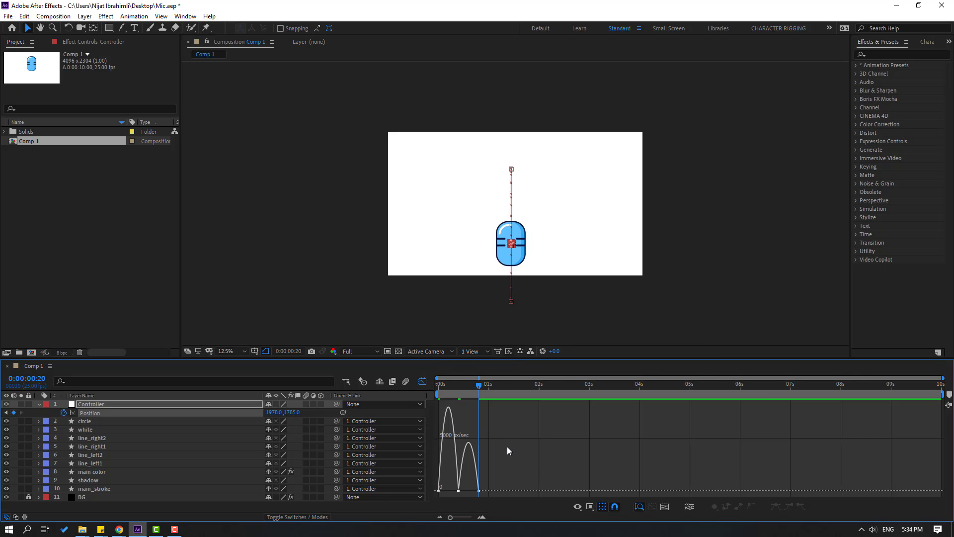
scroll(569, 458, up, 5)
mouse_move(522, 500)
mouse_down()
mouse_move(503, 487)
mouse_move(479, 491)
mouse_move(559, 492)
mouse_up()
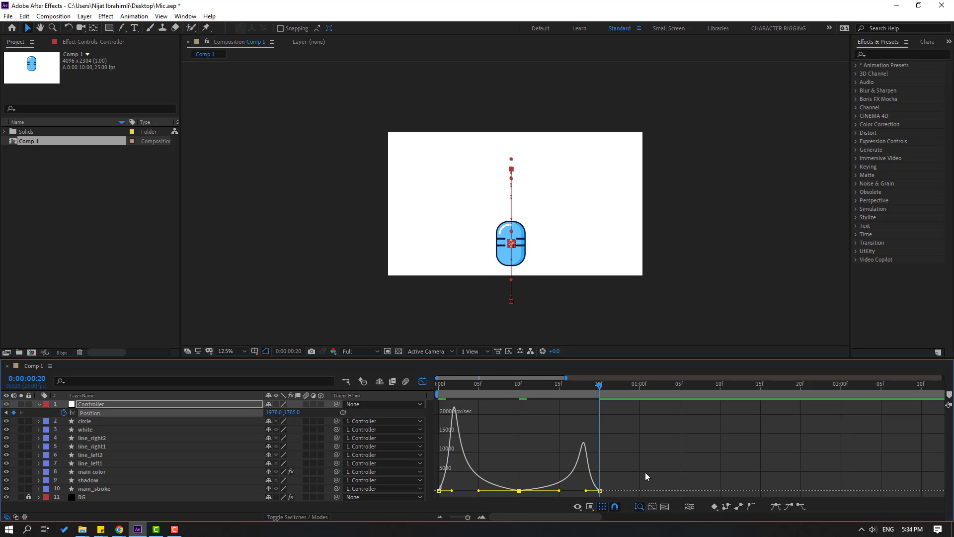
key(space)
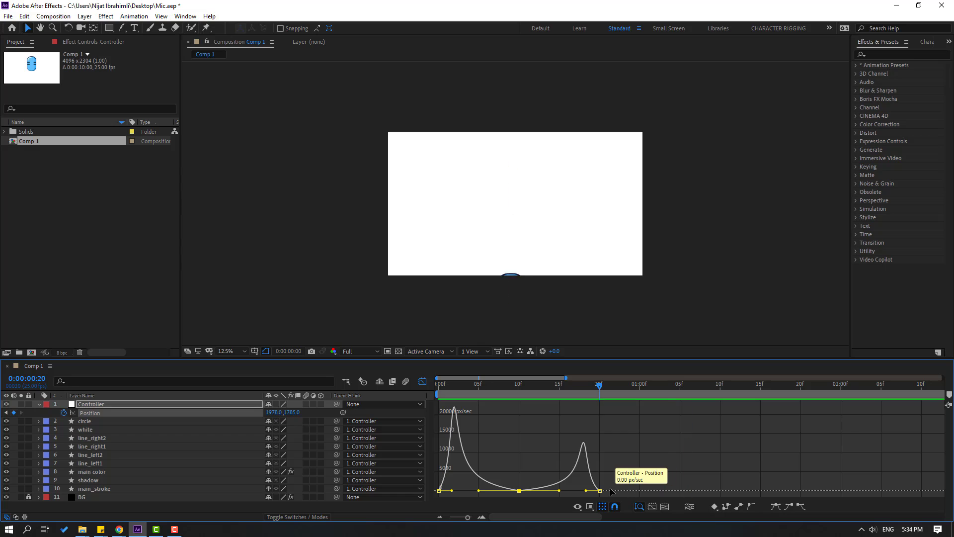
key(space)
Shorten the last Position keyframe's incoming ease handle to almost nothing for an abrupt stop, and preview the motion
click(600, 491)
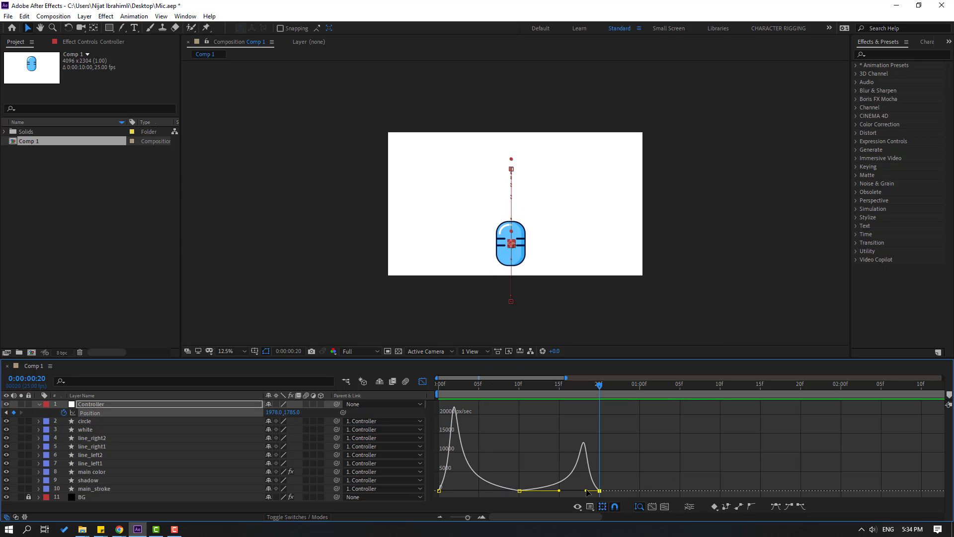
drag(587, 492, 598, 492)
key(space)
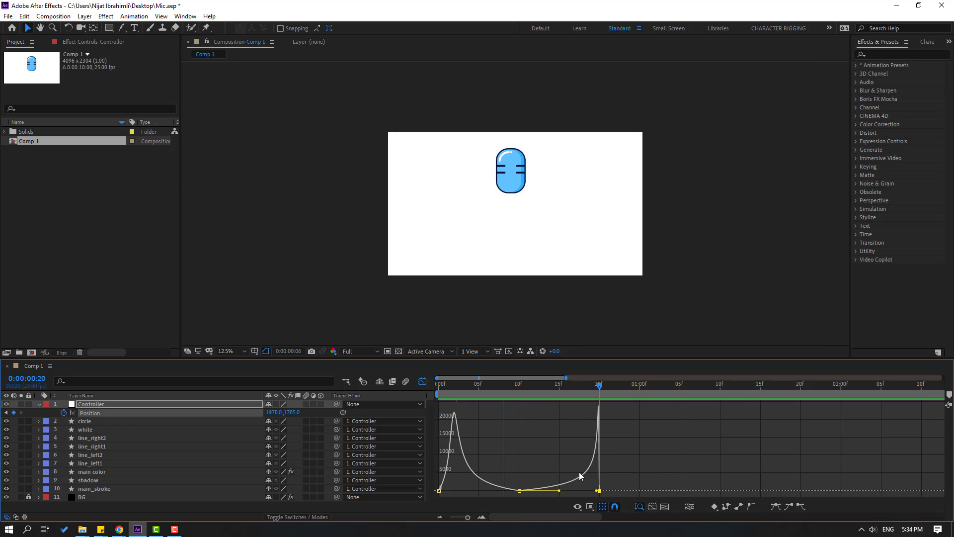
key(space)
Fine-tune the outgoing ease handle of the first Position keyframe with previews, and return to the keyframe view
mouse_move(459, 489)
mouse_down()
mouse_move(420, 511)
mouse_move(448, 491)
mouse_up()
key(space)
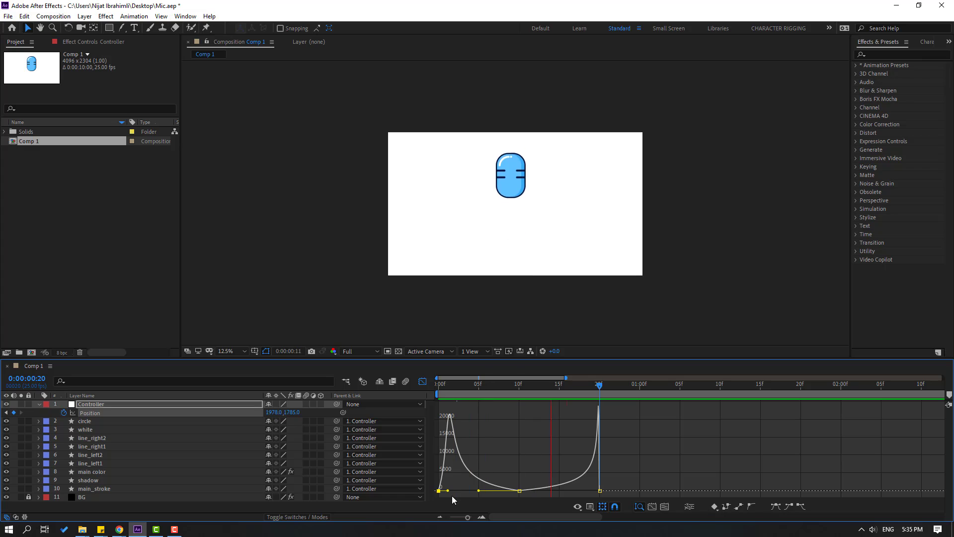
click(455, 495)
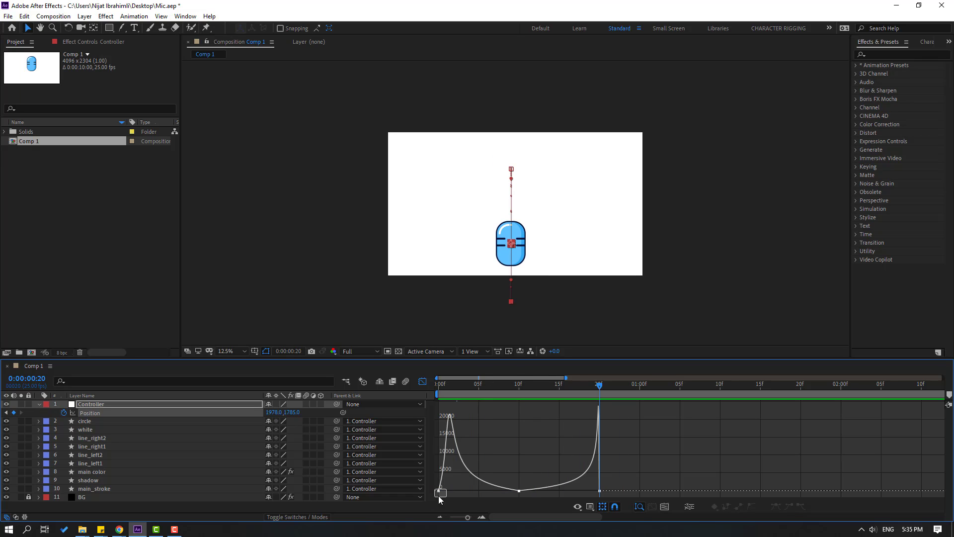
click(439, 492)
drag(448, 491, 454, 491)
key(space)
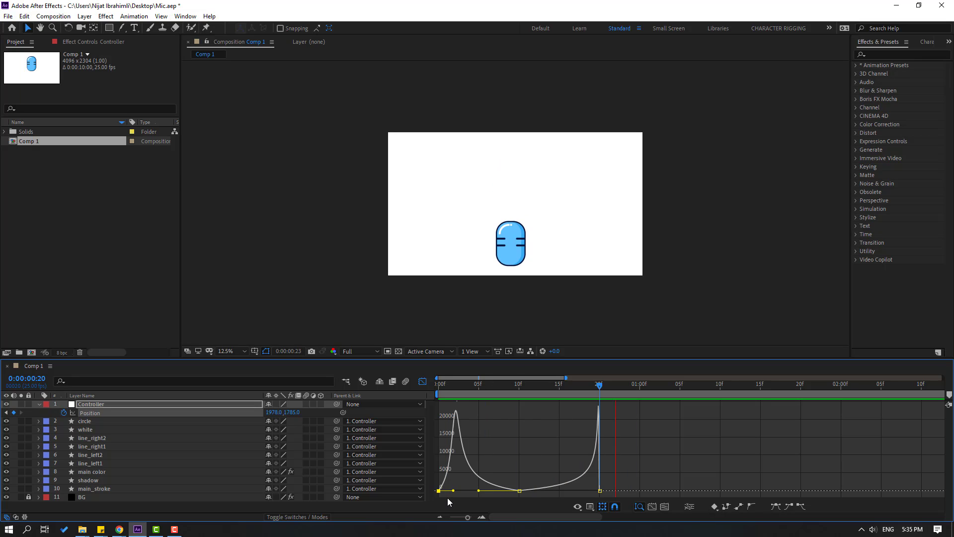
key(space)
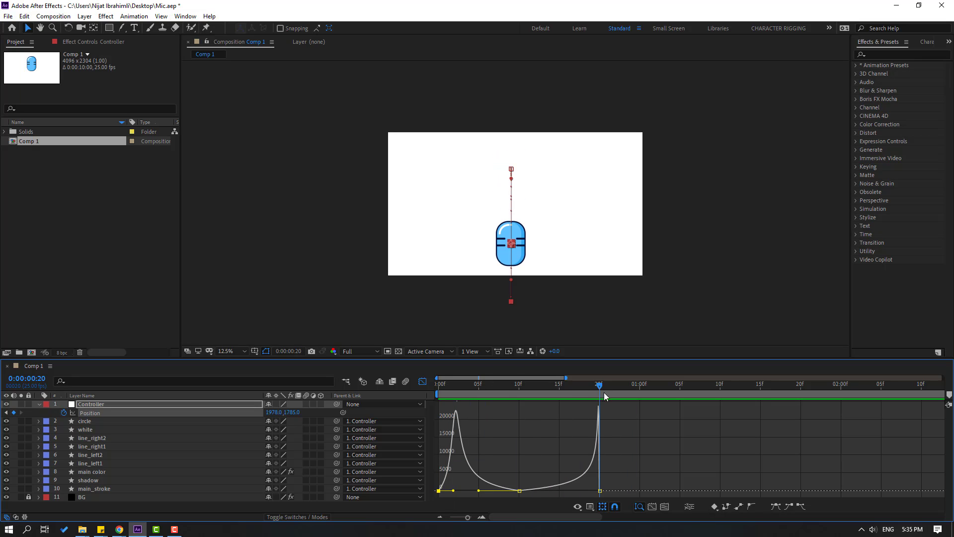
click(424, 382)
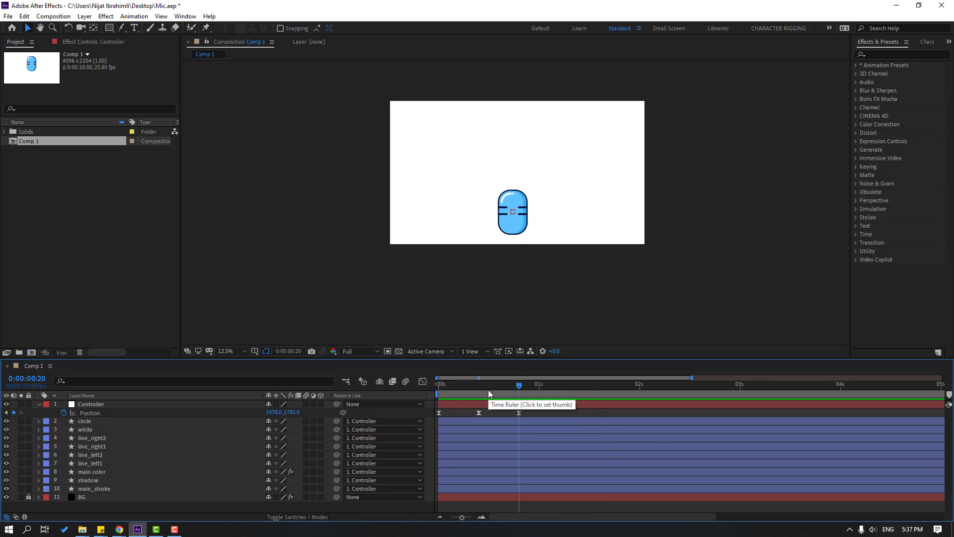
Add a small rebound keyframe for the Controller at frame 23 with Position Y at 1712
key(Page_Down)
key(Page_Down)
key(Page_Down)
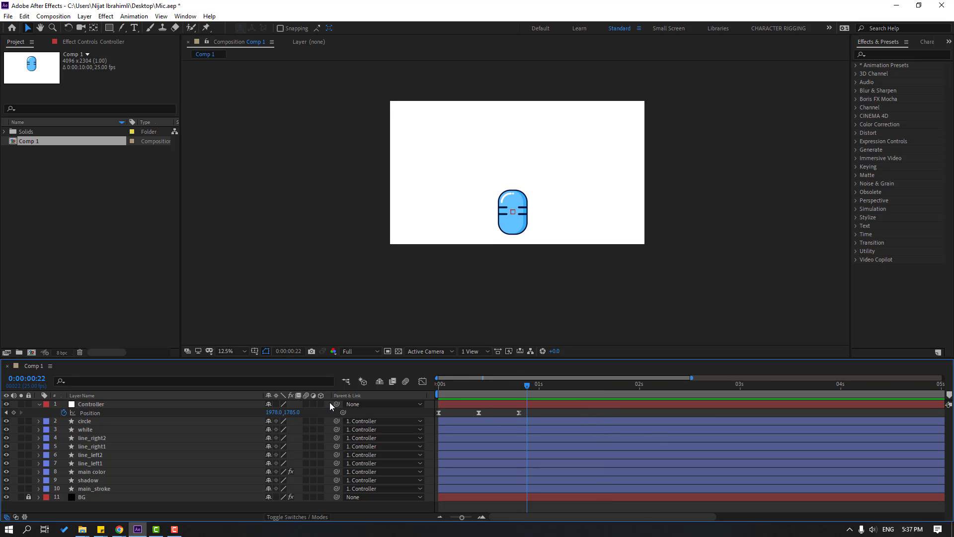
scroll(460, 253, up, 1)
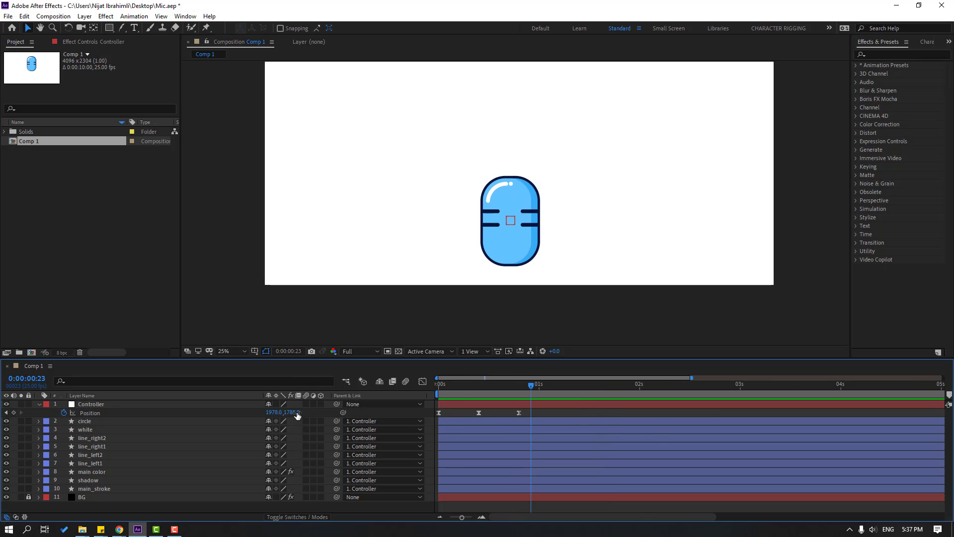
drag(297, 416, 262, 411)
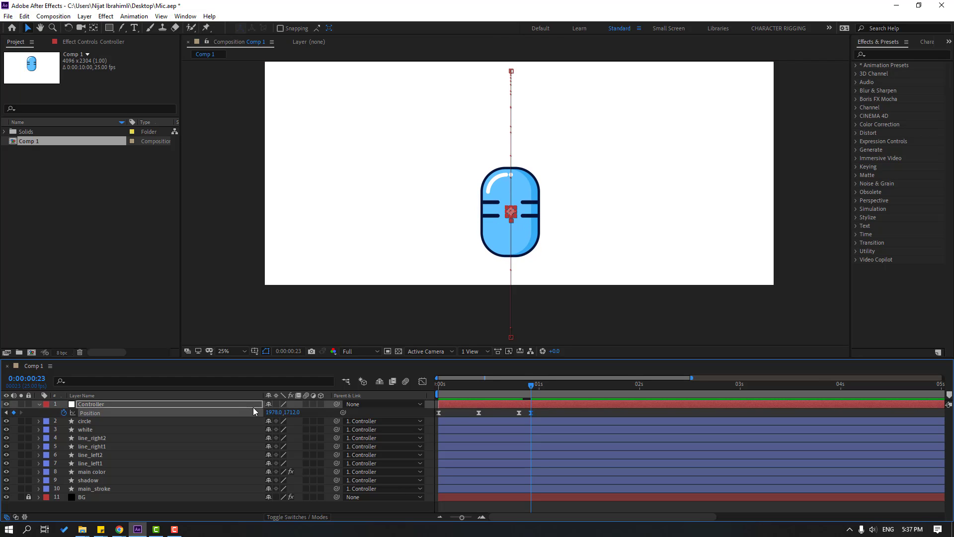
Add a settling Position keyframe for the Controller at 0:00:01:01 with Y at 1777, and preview the bounce
key(Page_Down)
key(Page_Down)
drag(291, 412, 512, 287)
key(comma)
key(space)
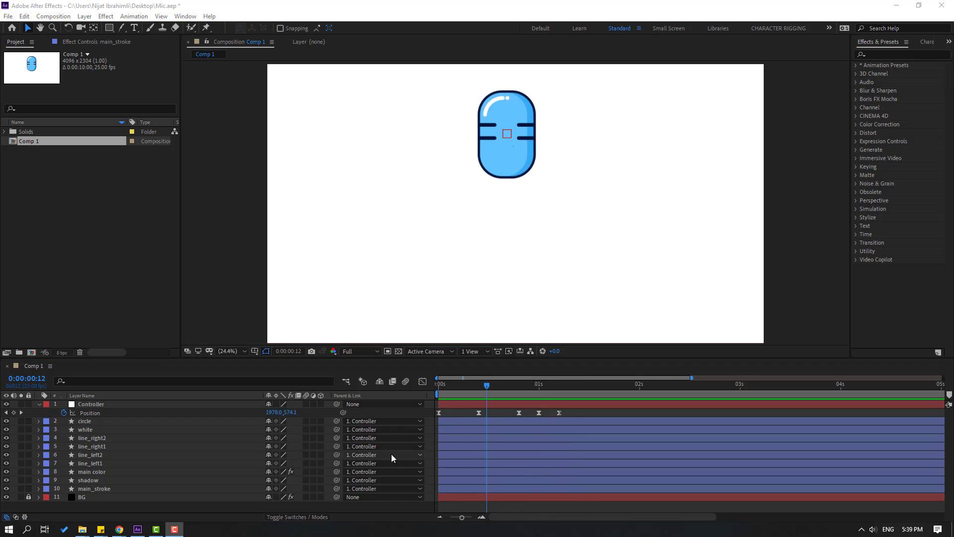
Add Roundness keyframes to main_stroke's Rectangle Path 1 at frame 12 with the existing value and at frame 4 with 495
click(184, 489)
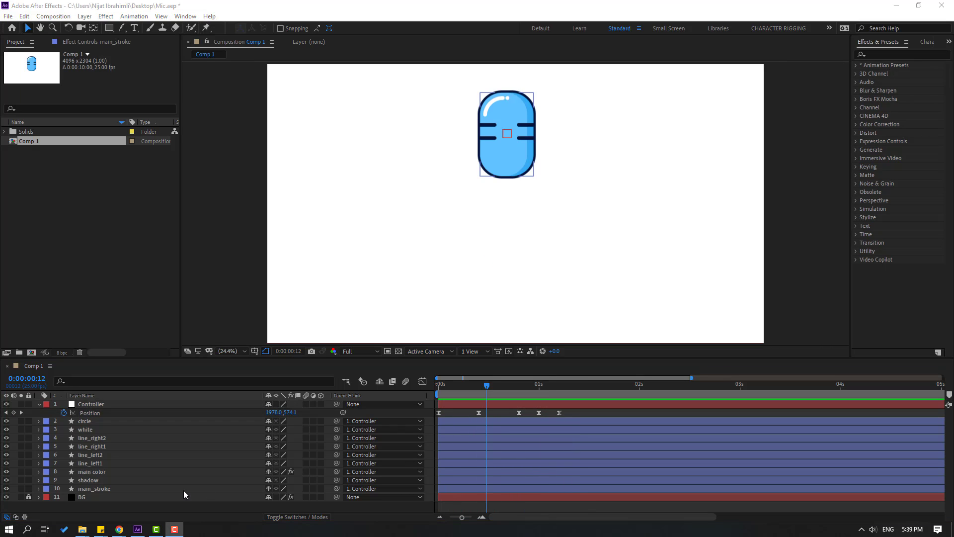
click(89, 489)
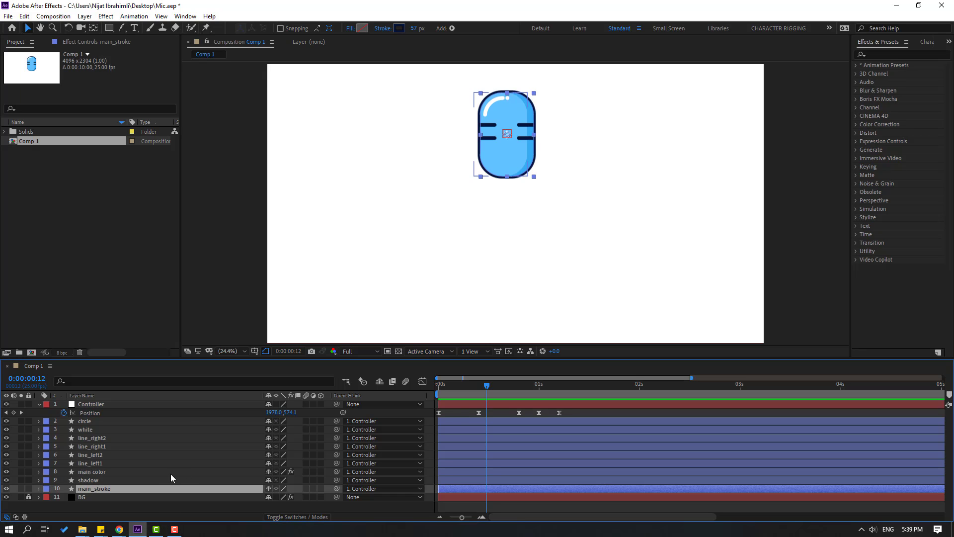
click(38, 488)
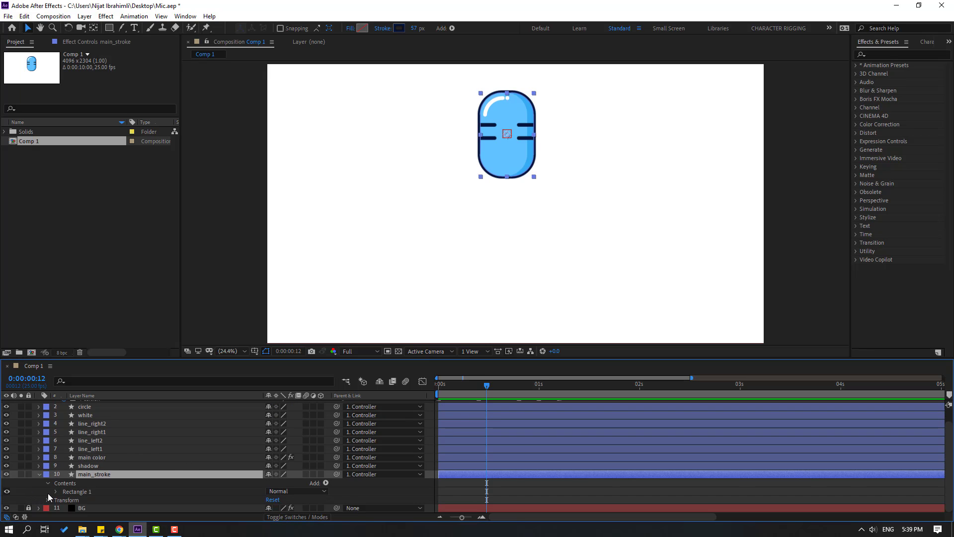
click(53, 492)
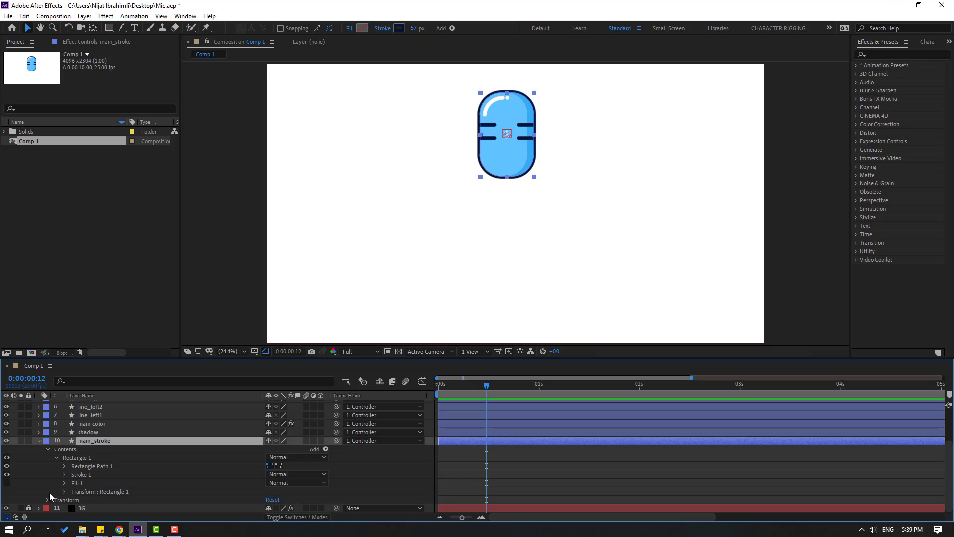
click(64, 467)
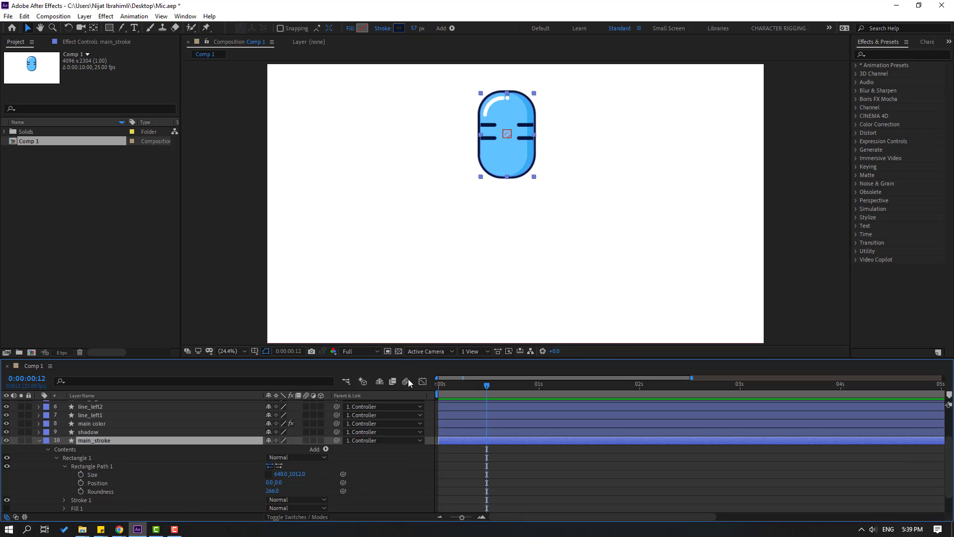
scroll(497, 492, up, 2)
scroll(498, 489, down, 3)
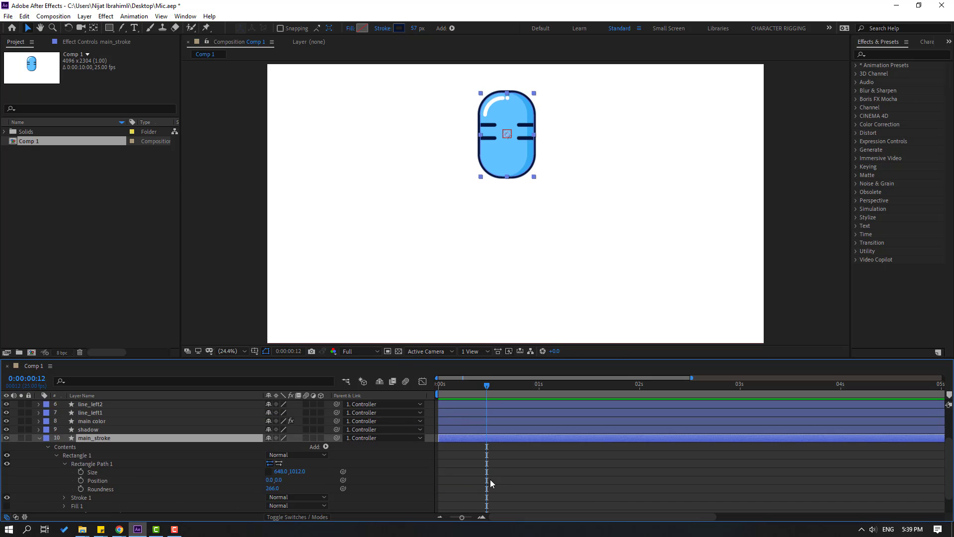
click(80, 465)
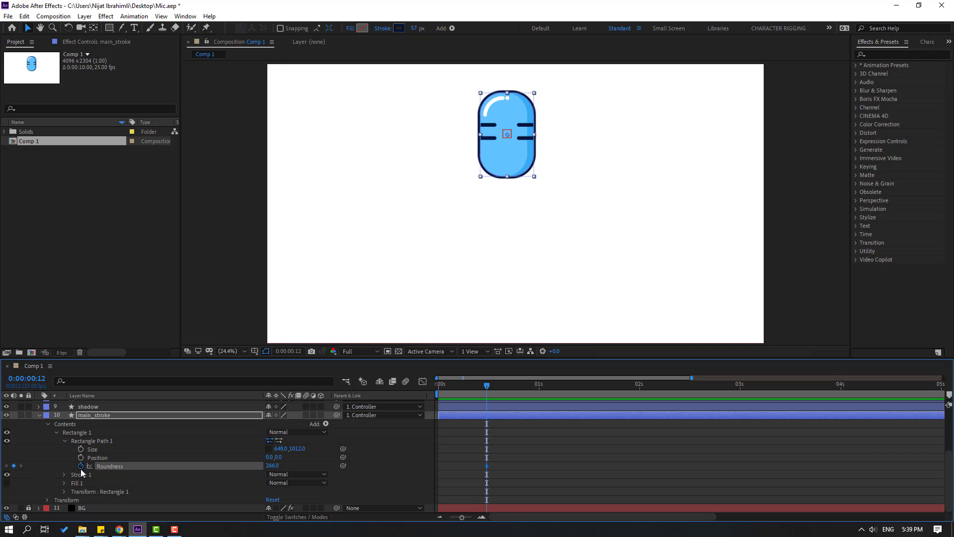
drag(487, 386, 454, 387)
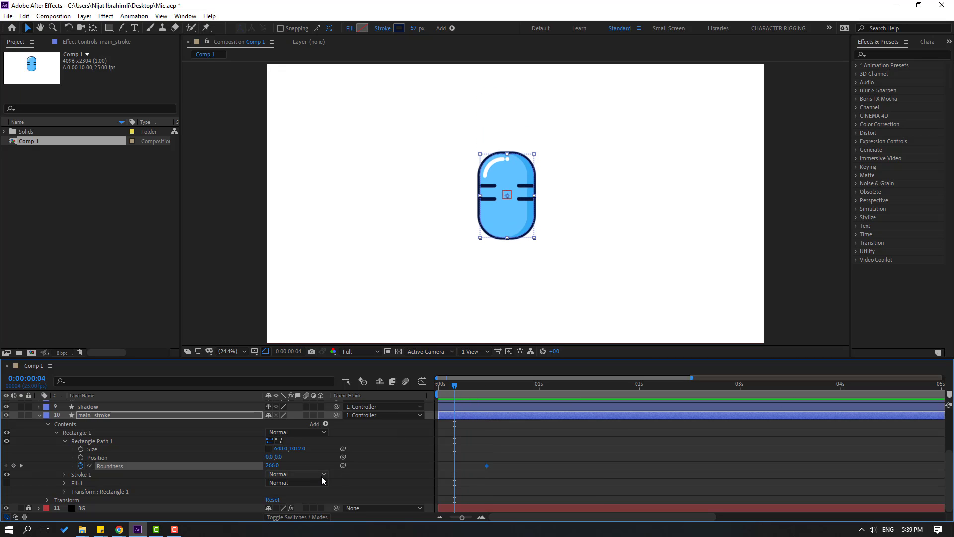
drag(273, 465, 333, 457)
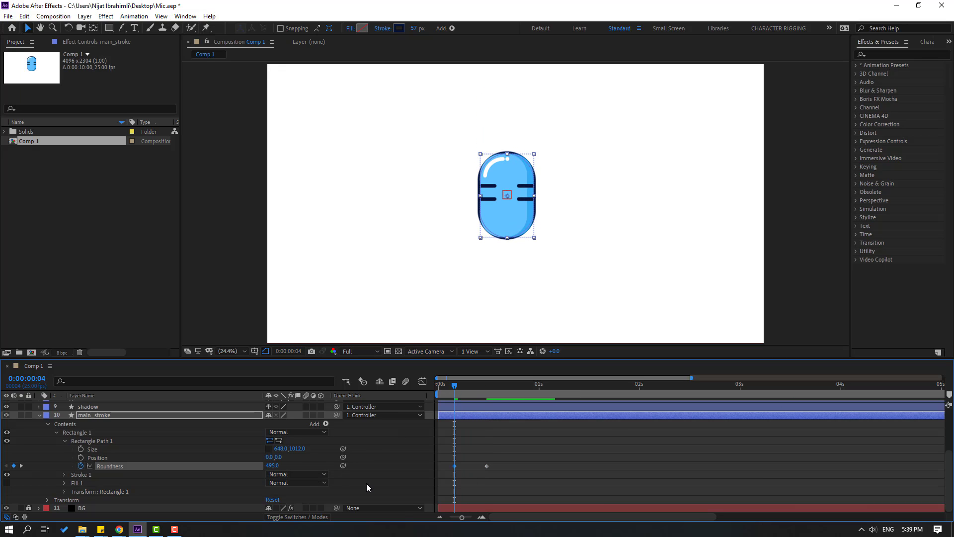
Add Size keyframes to main_stroke's rectangle path at frame 12 with the existing value and at frame 4 with a height of 758
drag(465, 388, 487, 392)
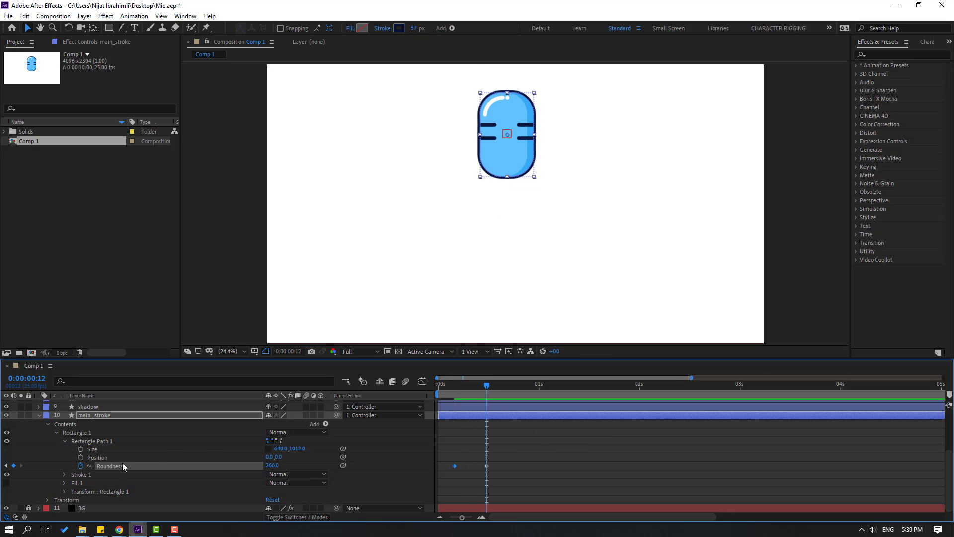
click(81, 449)
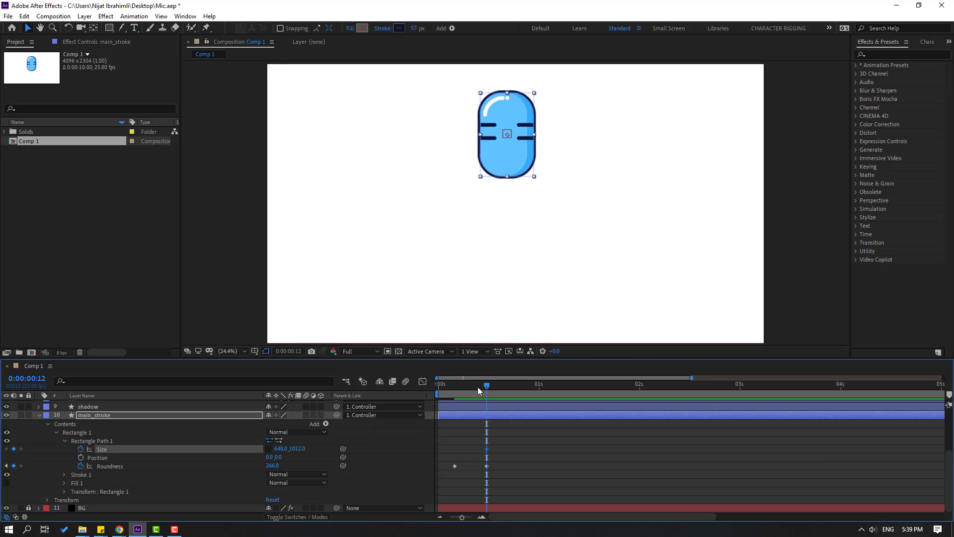
drag(478, 389, 454, 390)
drag(298, 448, 184, 455)
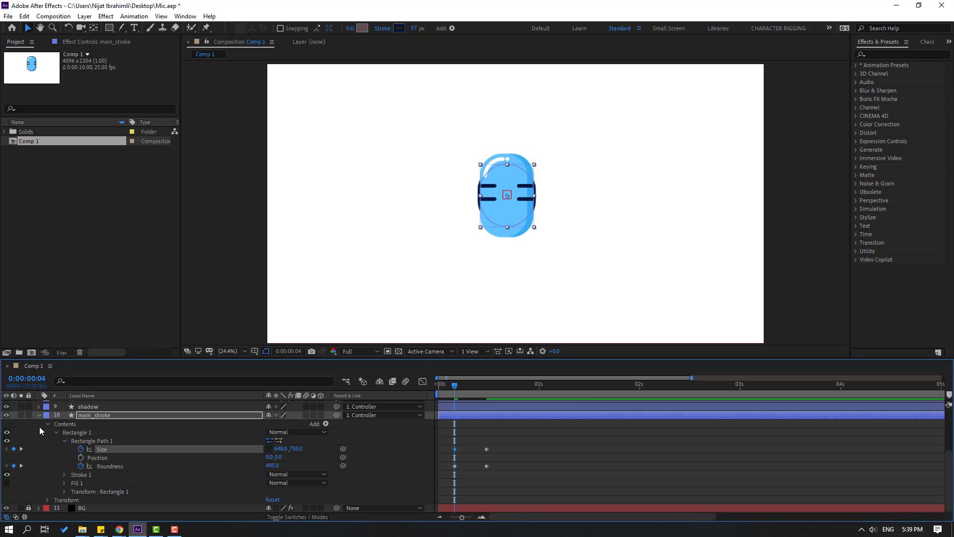
Solo main_stroke over the transparency grid and reduce its Size height at frame 4 to 653
click(21, 415)
key(period)
key(period)
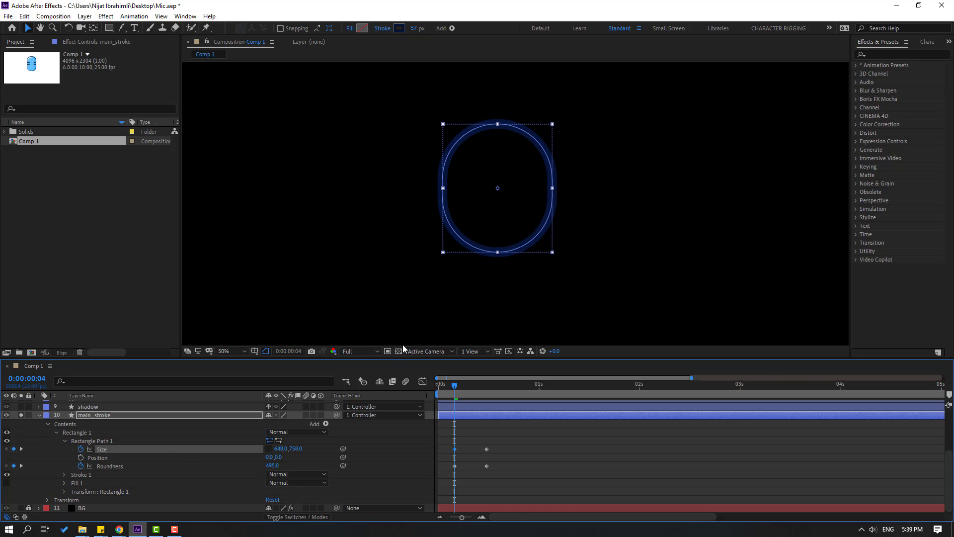
click(398, 351)
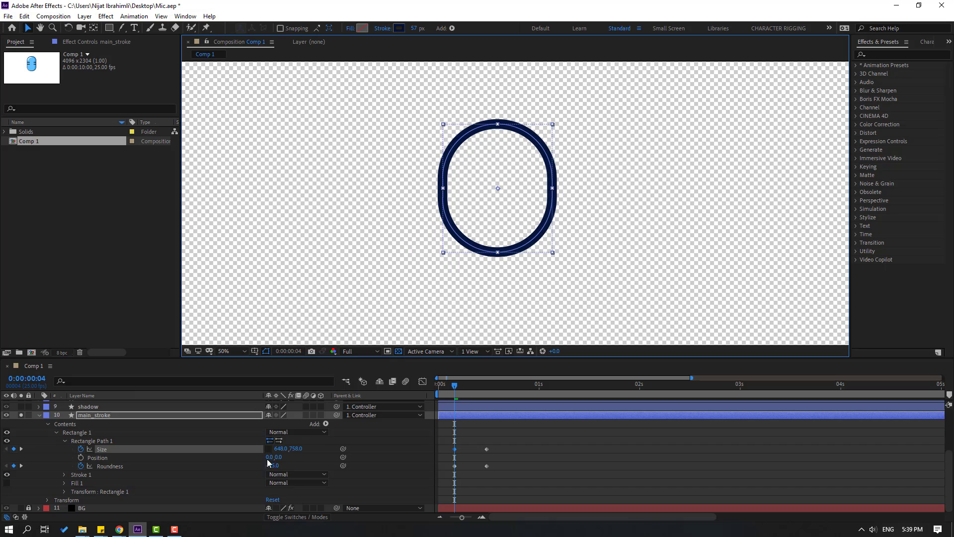
drag(296, 450, 249, 453)
Apply Easy Ease to all Size and Roundness keyframes of main_stroke
click(503, 456)
drag(518, 438, 455, 471)
right_click(456, 474)
mouse_move(478, 467)
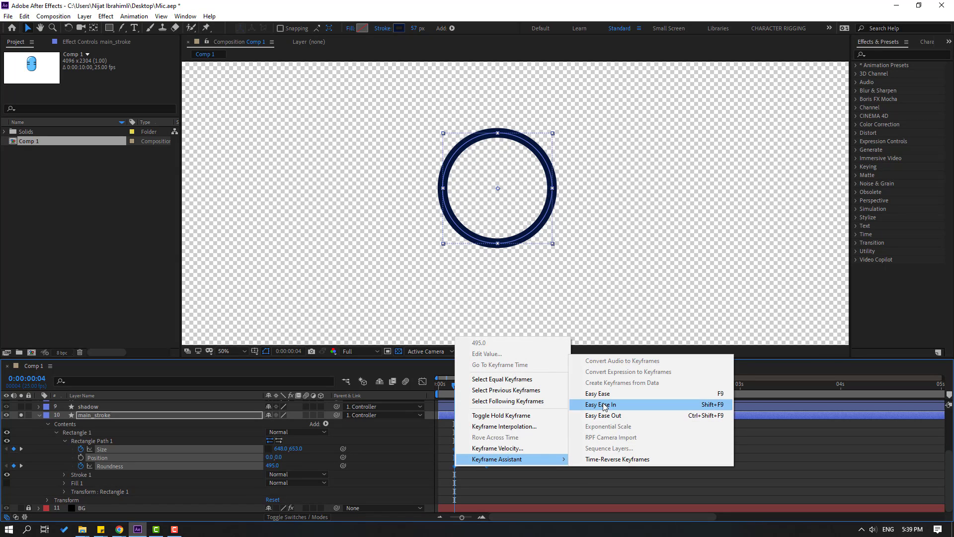
click(604, 405)
Lengthen the outgoing ease of main_stroke's frame 4 keyframes in the speed graph so the change peaks around frame 10
click(423, 381)
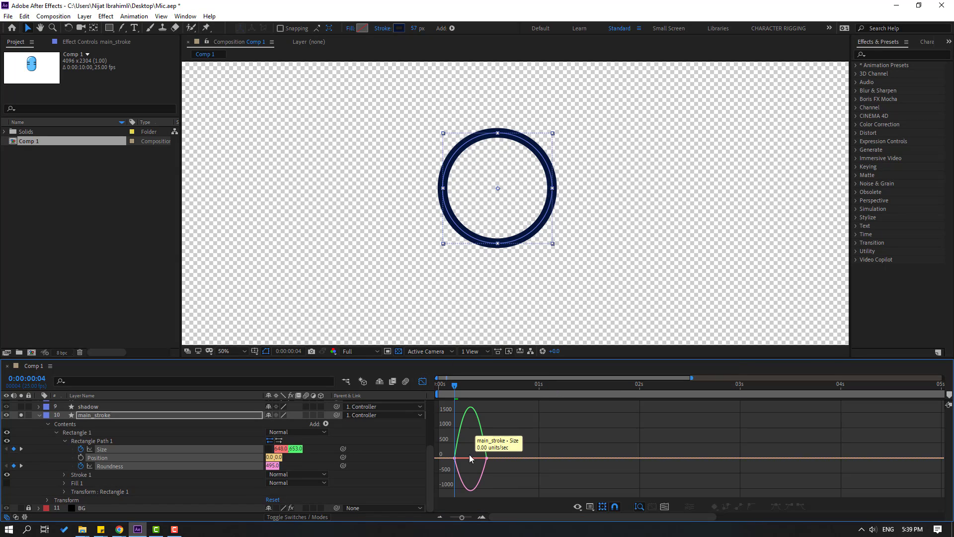
key(equal)
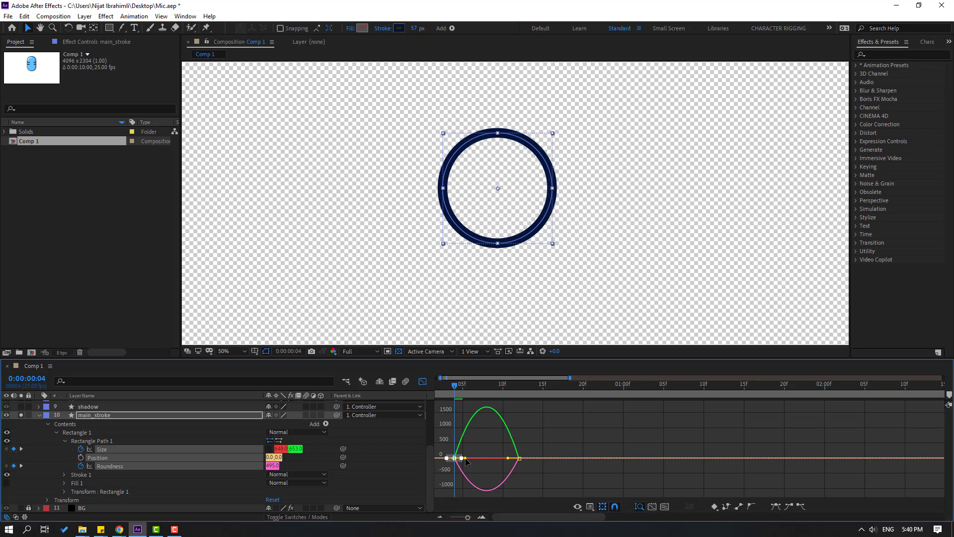
mouse_move(465, 458)
mouse_down()
mouse_move(482, 461)
mouse_move(473, 449)
mouse_move(480, 450)
mouse_up()
click(460, 436)
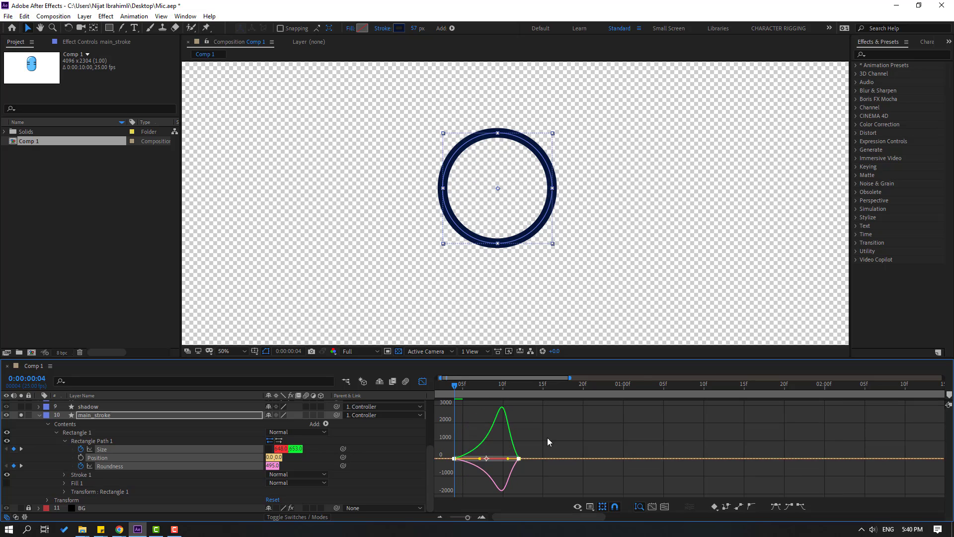
Preview the outline alone, turn off its solo to preview the whole microphone, and return to the keyframe view
key(minus)
key(minus)
key(space)
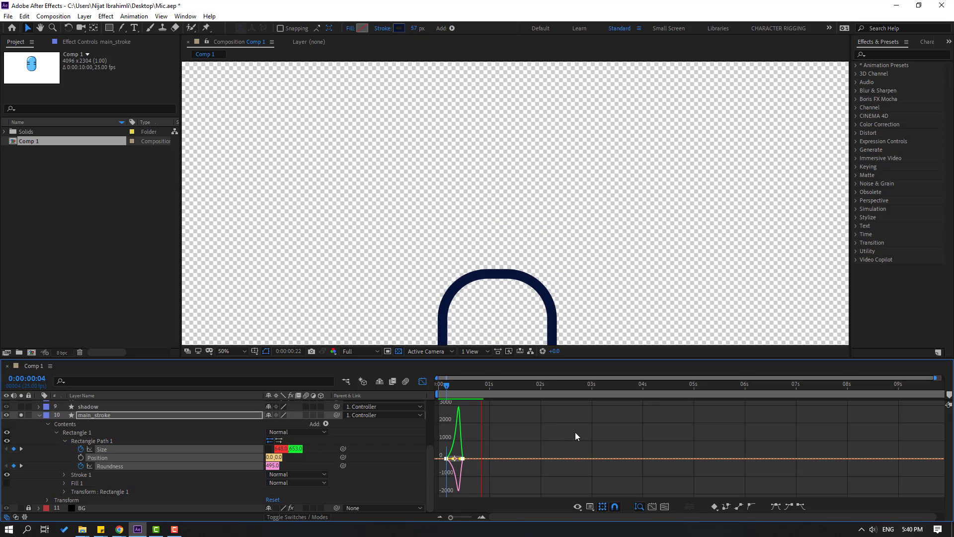
scroll(452, 265, down, 4)
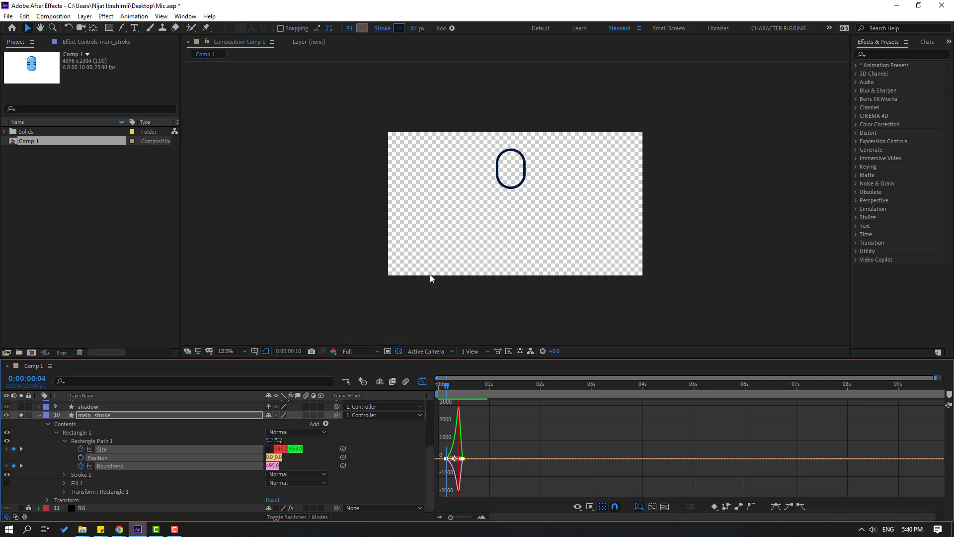
key(space)
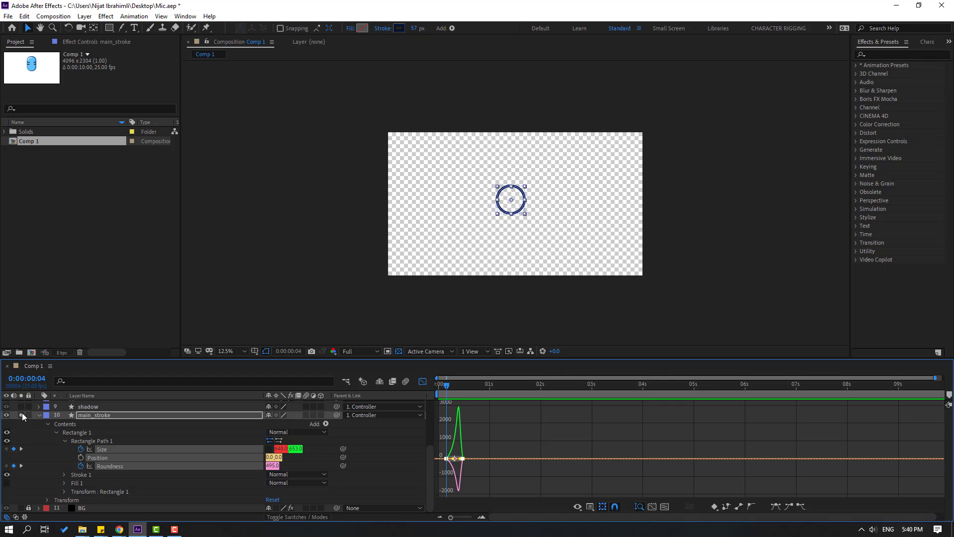
key(space)
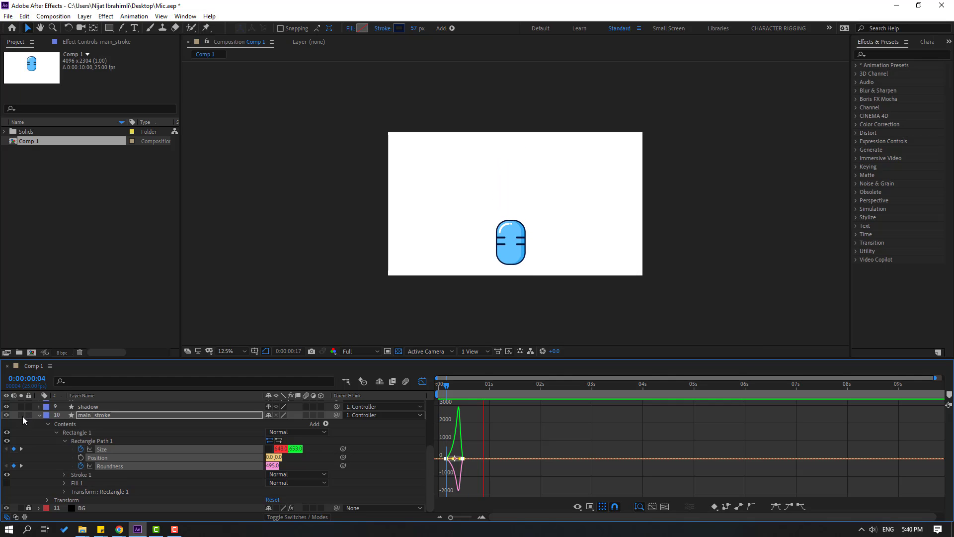
click(422, 382)
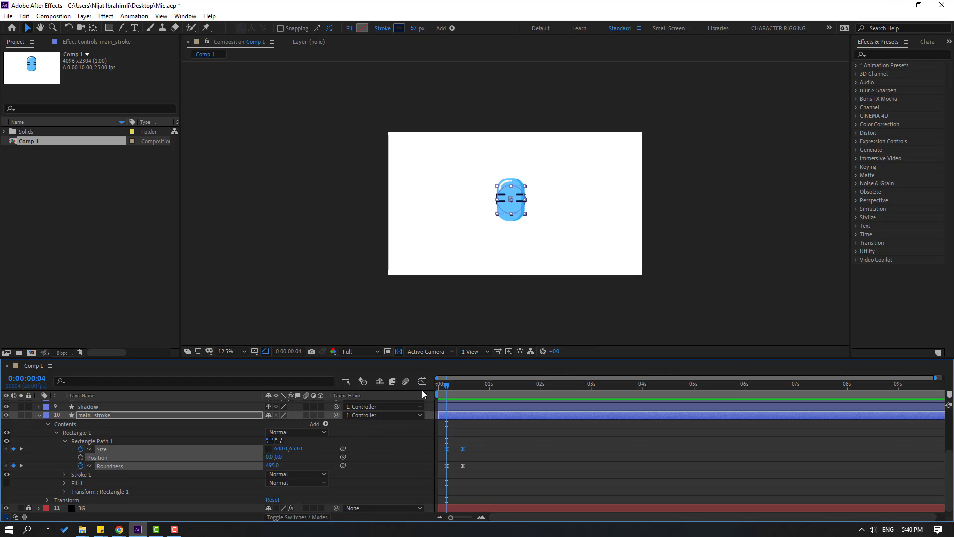
Shift main_stroke's Size and Roundness keyframes later and spread them apart, ending at frame 20, and preview the timing
drag(479, 442, 447, 468)
key(space)
key(space)
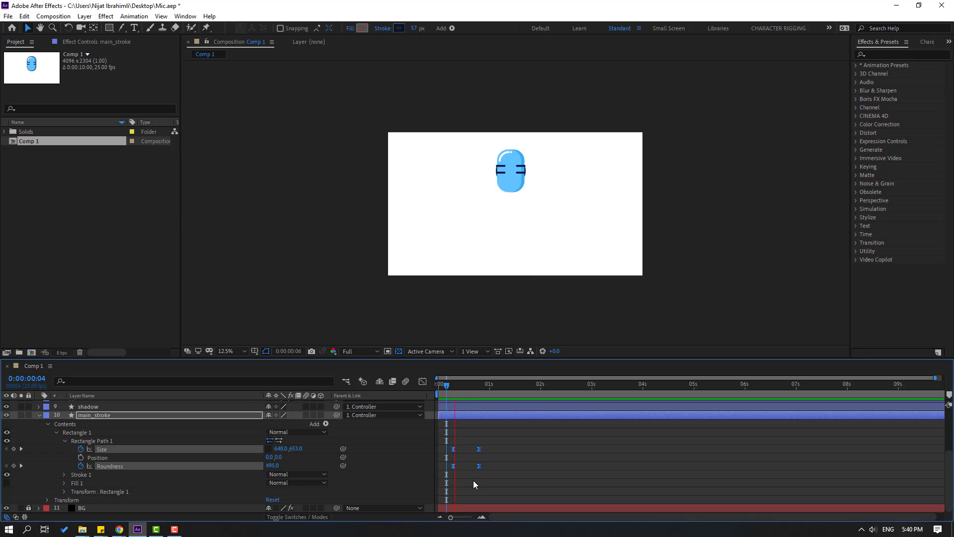
key(space)
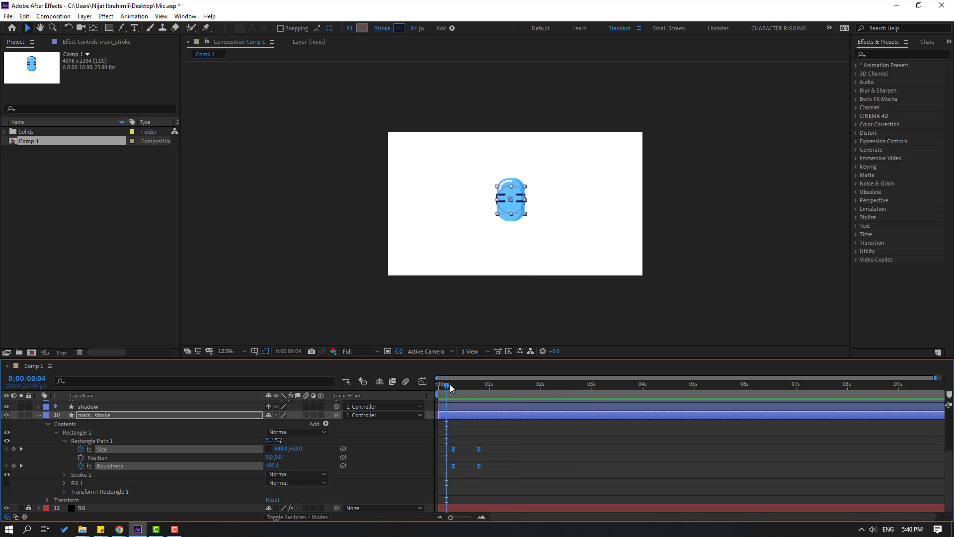
Move the current time to frame 20 and reduce main_stroke's expanded properties to the animated ones
drag(449, 384, 483, 390)
click(348, 427)
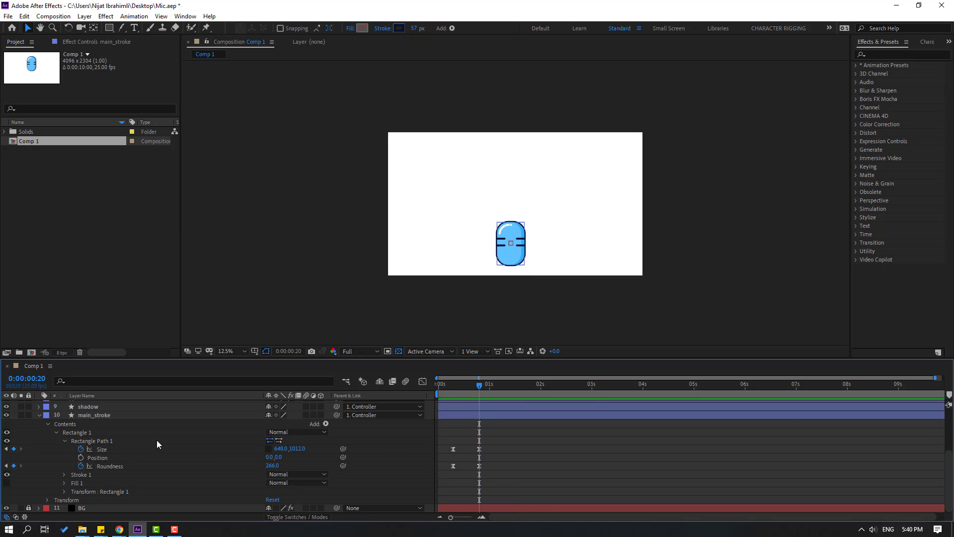
scroll(131, 450, up, 1)
click(92, 441)
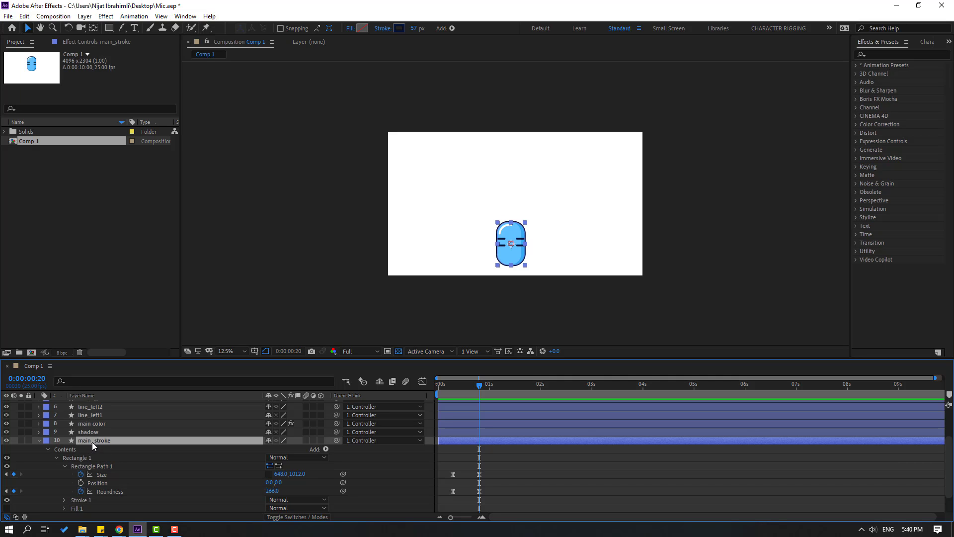
key(u)
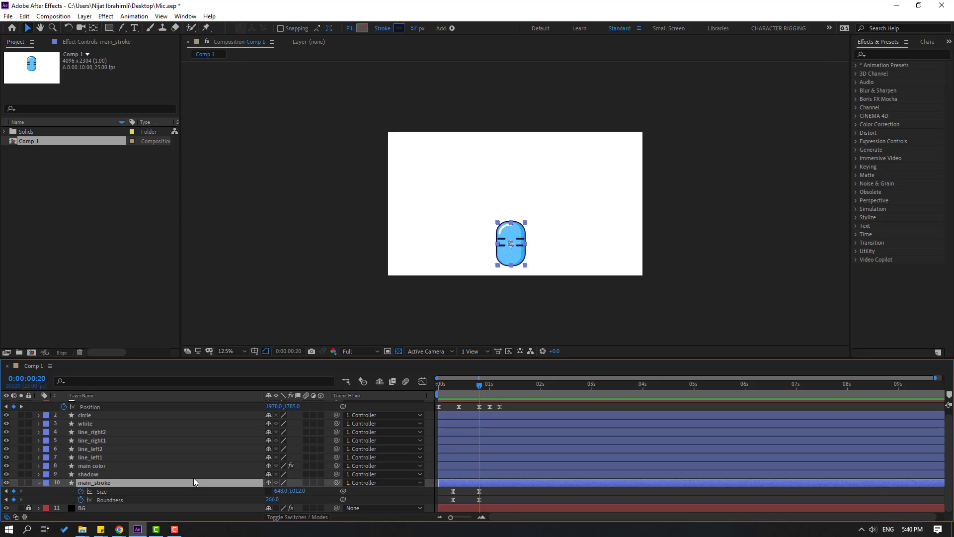
Add a Size keyframe with the existing value to the main color layer's Rectangle Path 1 at frame 20
click(98, 465)
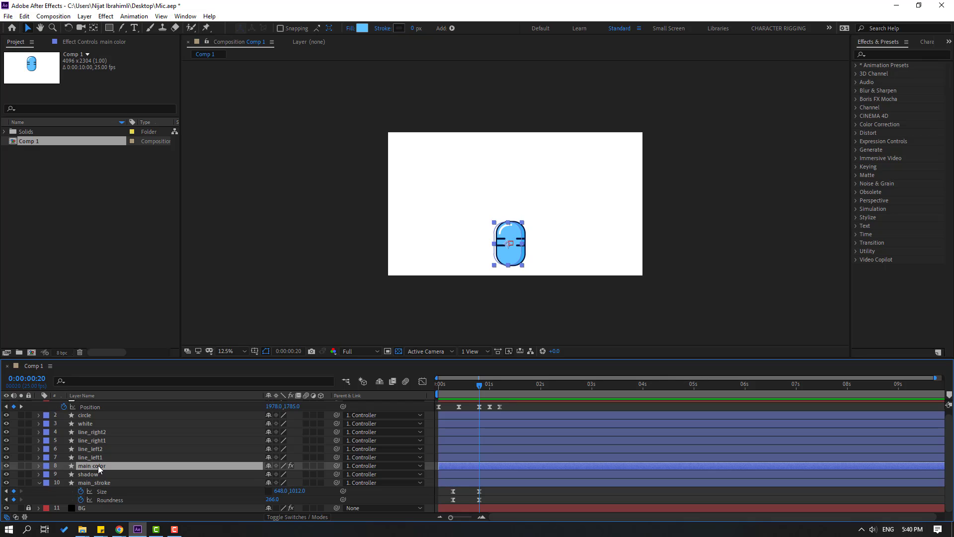
click(38, 466)
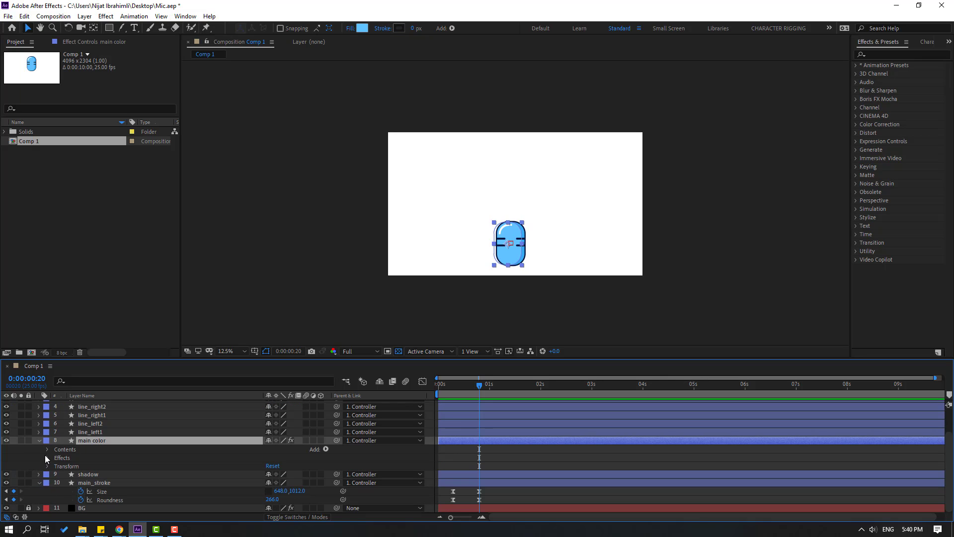
click(47, 450)
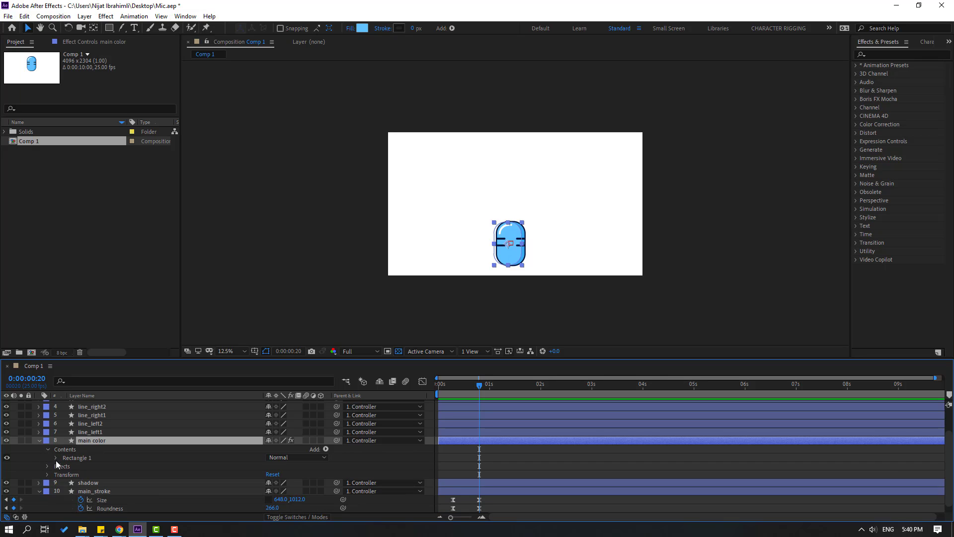
click(56, 458)
scroll(44, 474, down, 1)
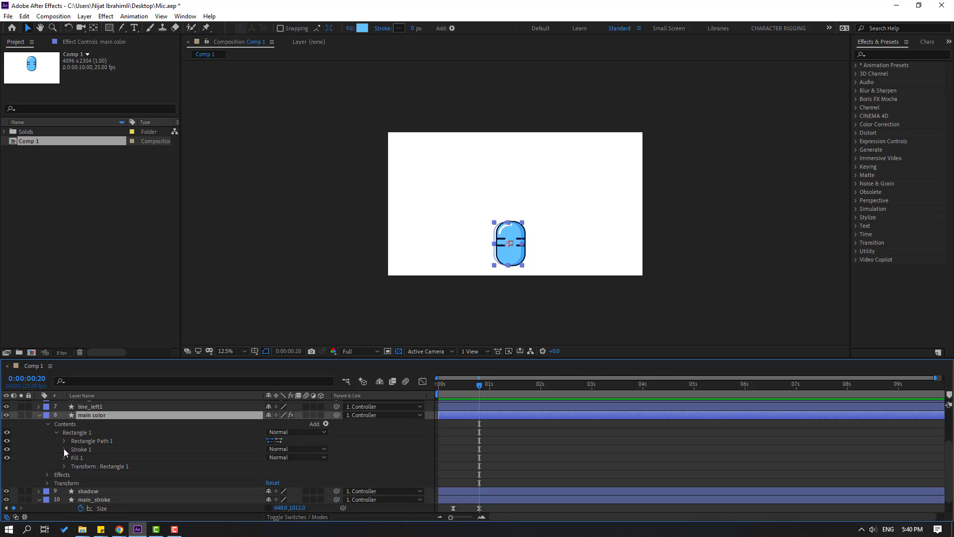
click(63, 441)
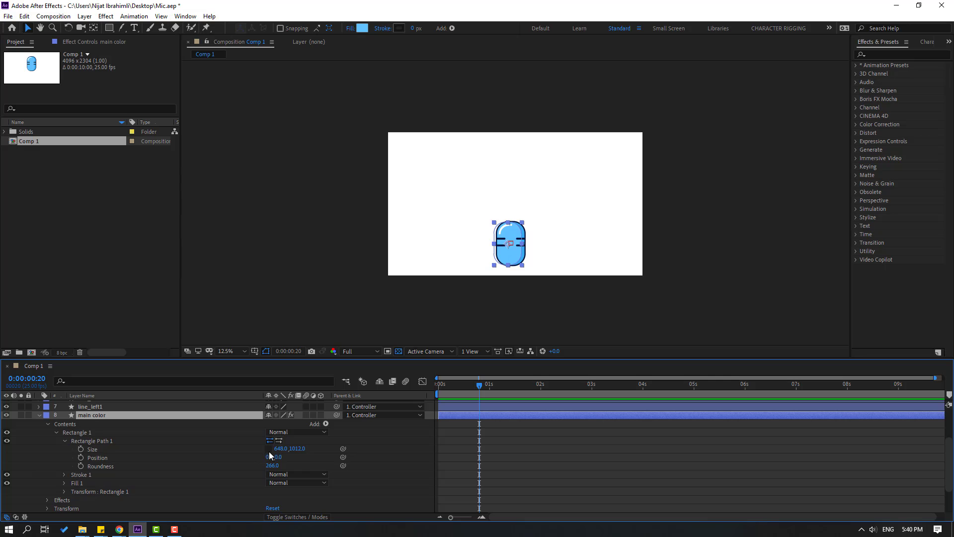
scroll(518, 453, down, 2)
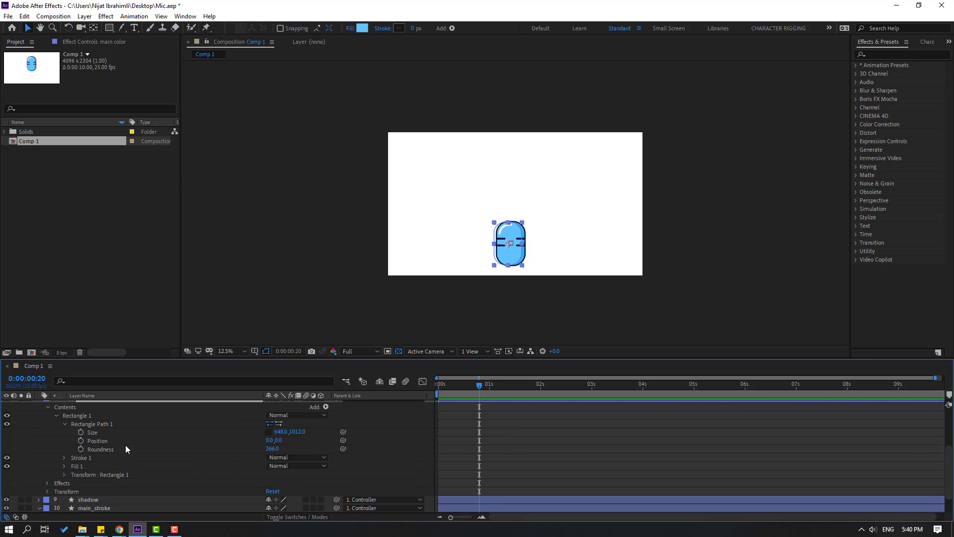
click(80, 432)
scroll(489, 424, down, 3)
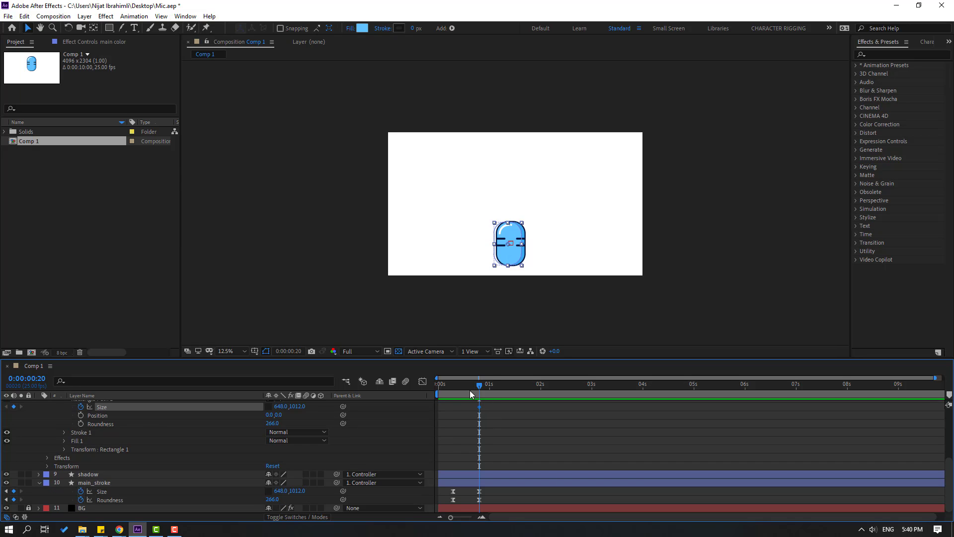
Add a Size keyframe at frame 7 to the main color layer's Rectangle Path 1 with the height set to 653
drag(469, 390, 453, 389)
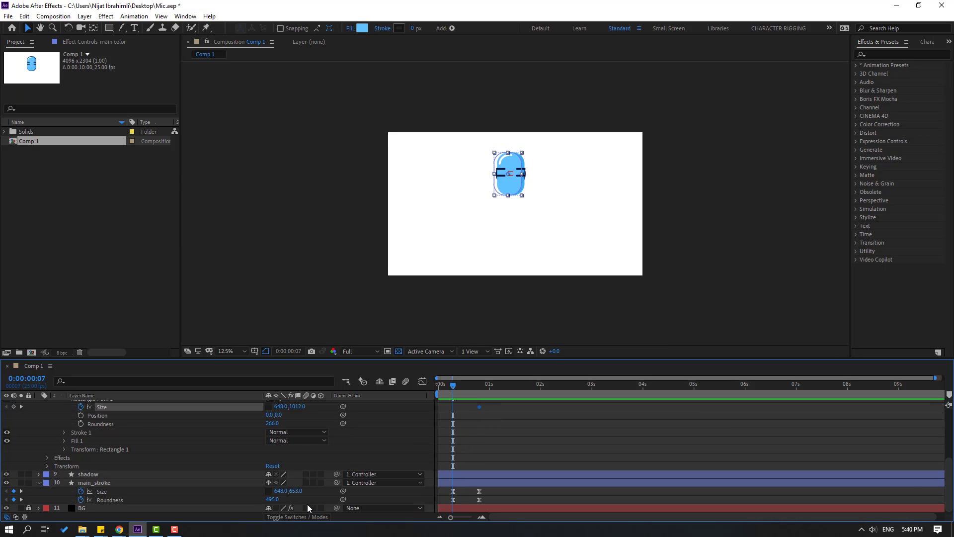
click(296, 492)
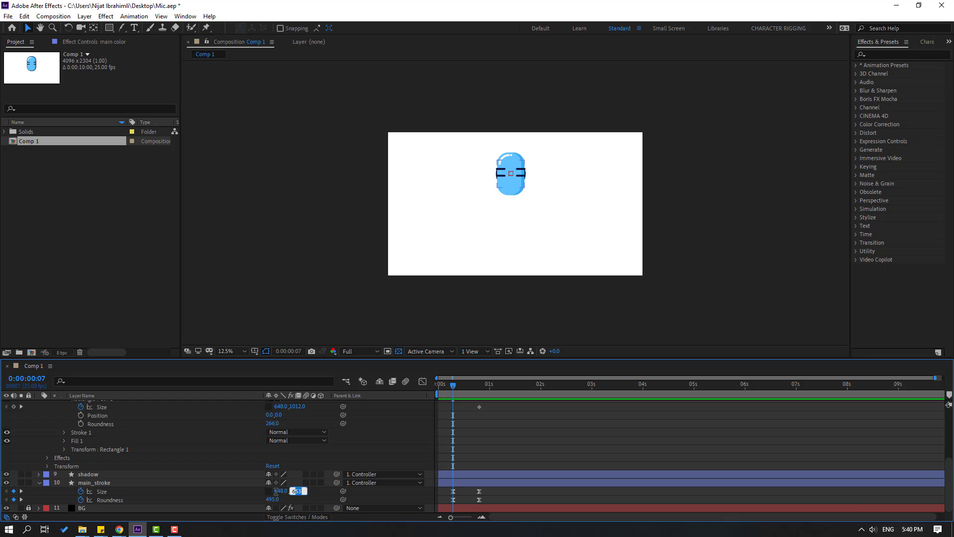
click(298, 406)
key(Return)
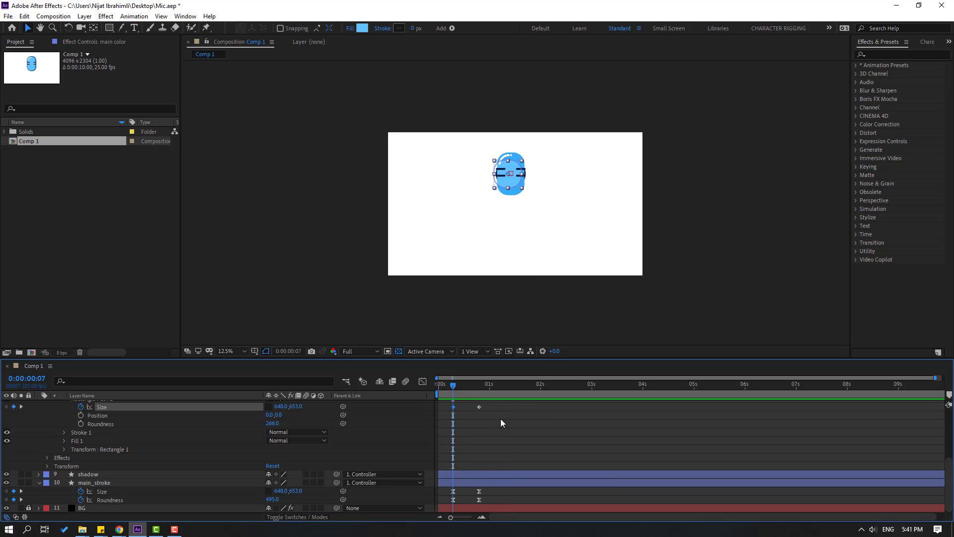
Keyframe main color's Roundness with its existing value at frame 20 and 495 at frame 7, and preview the morph
key(space)
mouse_move(454, 389)
mouse_down()
mouse_move(479, 387)
mouse_move(456, 388)
mouse_up()
click(80, 424)
scroll(542, 457, up, 2)
scroll(521, 447, down, 2)
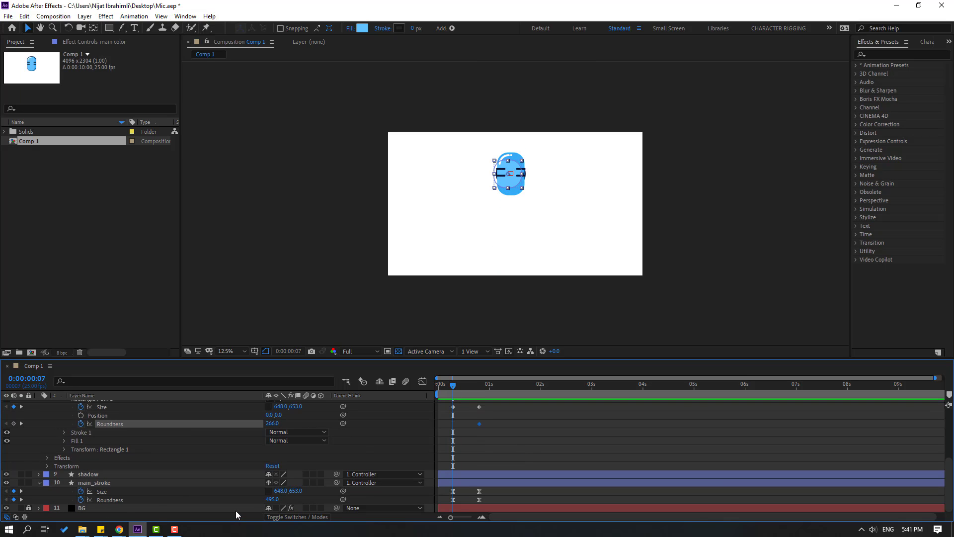
click(273, 423)
text(495)
key(Return)
key(space)
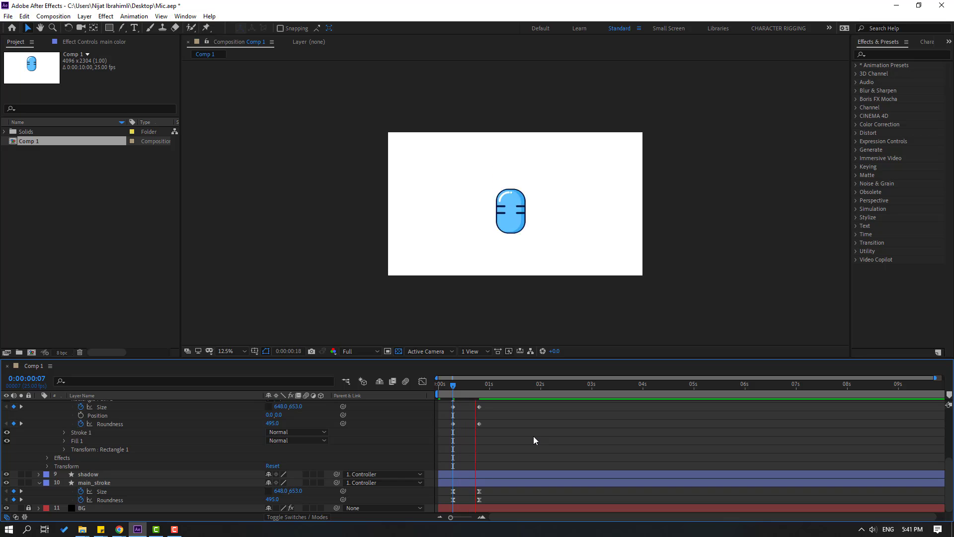
key(space)
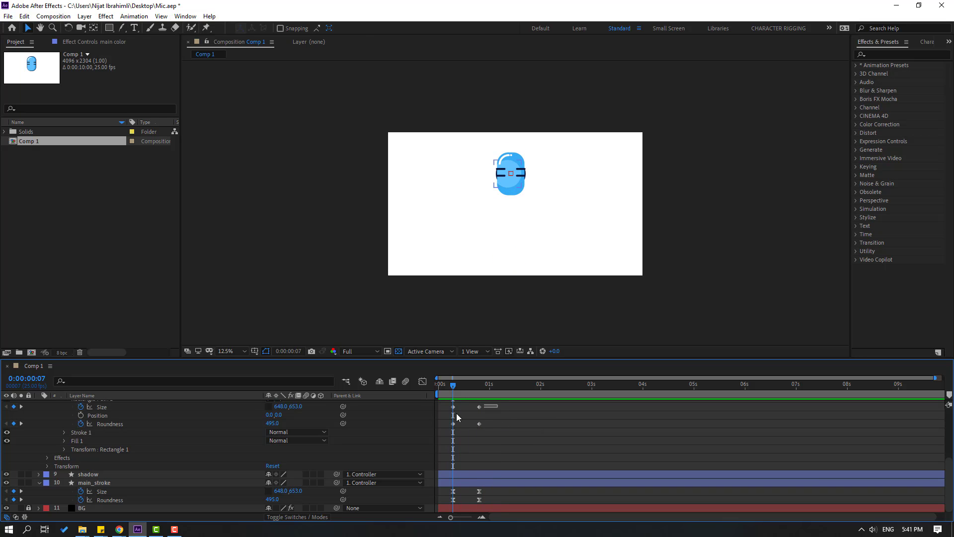
Apply Easy Ease to all of main color's Size and Roundness keyframes
drag(447, 401, 492, 429)
right_click(454, 423)
mouse_move(497, 420)
click(596, 449)
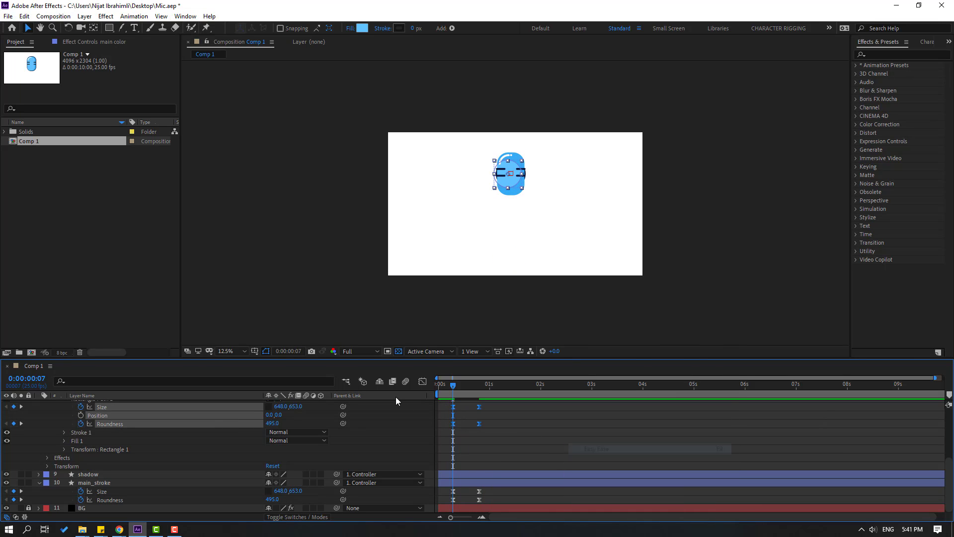
Lengthen the outgoing speed handles of main color's frame 7 Size and Roundness keyframes so both curves peak late, and preview the motion
click(422, 381)
drag(463, 451, 437, 468)
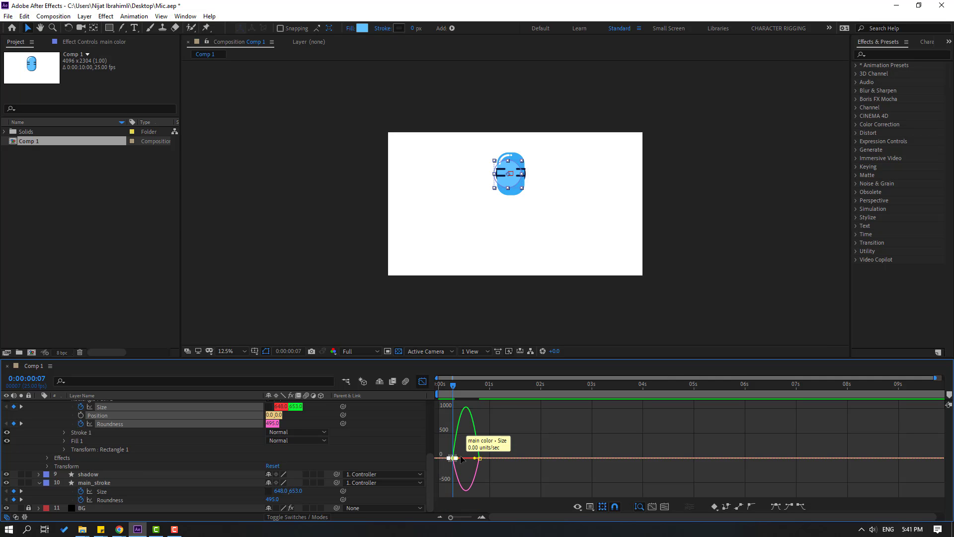
scroll(464, 458, up, 5)
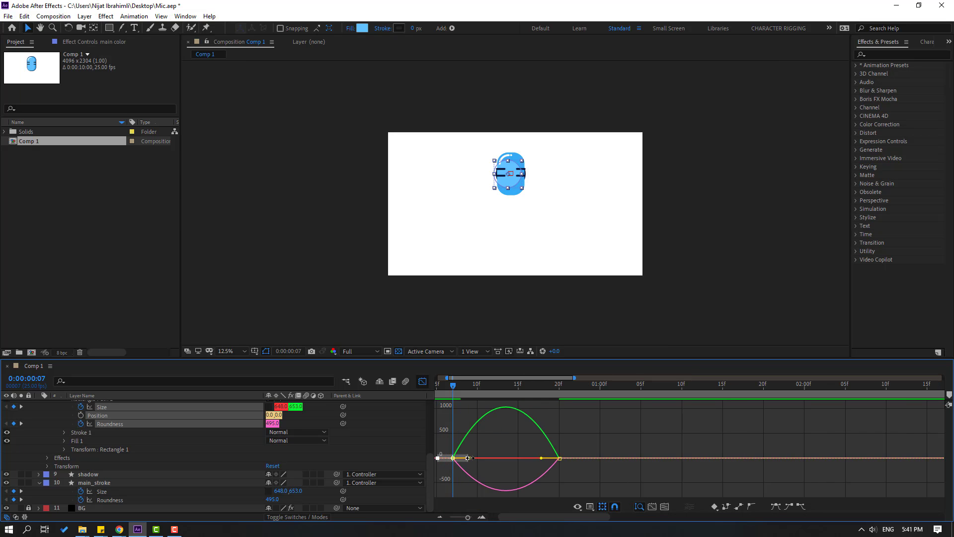
drag(470, 458, 490, 458)
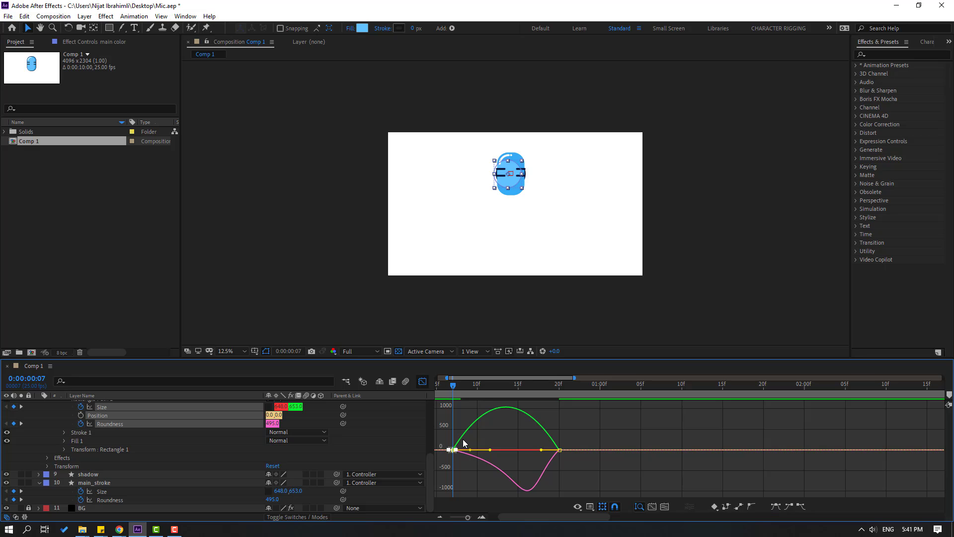
click(463, 439)
click(478, 450)
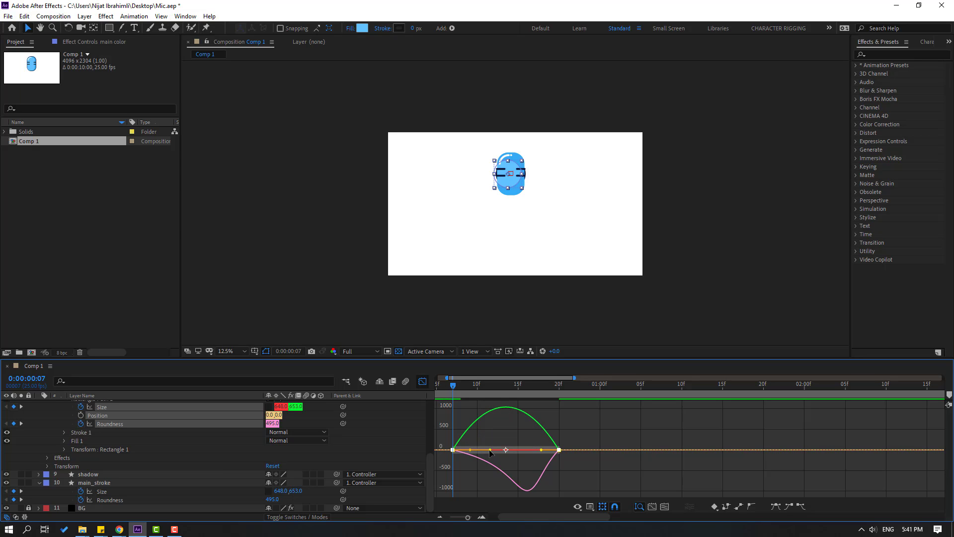
mouse_move(490, 450)
mouse_down()
mouse_move(500, 451)
mouse_move(475, 454)
mouse_move(495, 454)
mouse_up()
key(semicolon)
key(space)
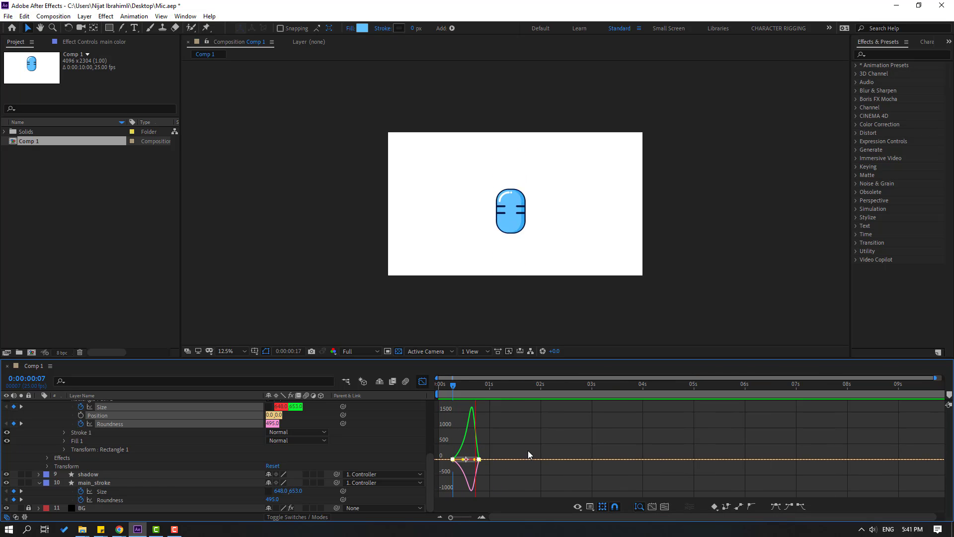
key(space)
Reduce main color's expanded properties to the animated ones and return to the keyframe view
scroll(116, 454, up, 3)
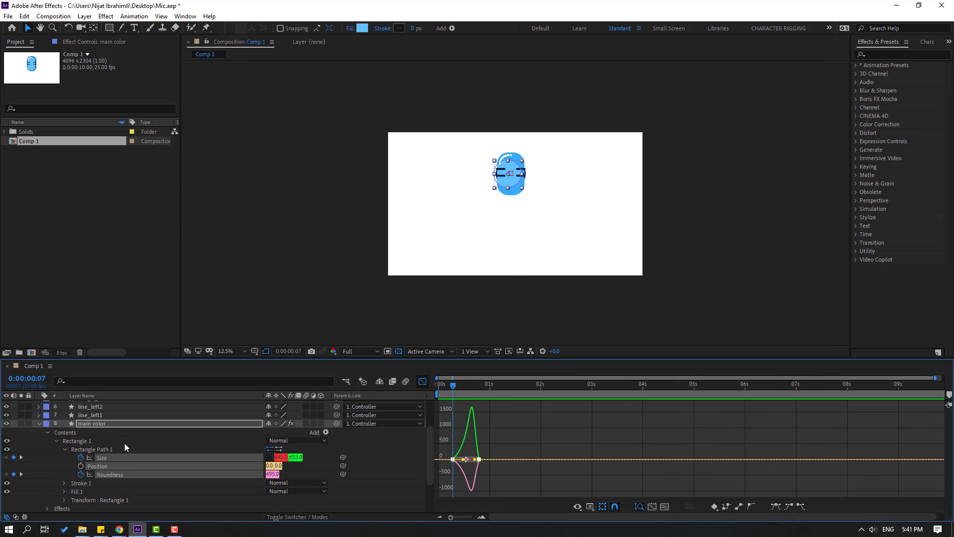
click(100, 423)
key(u)
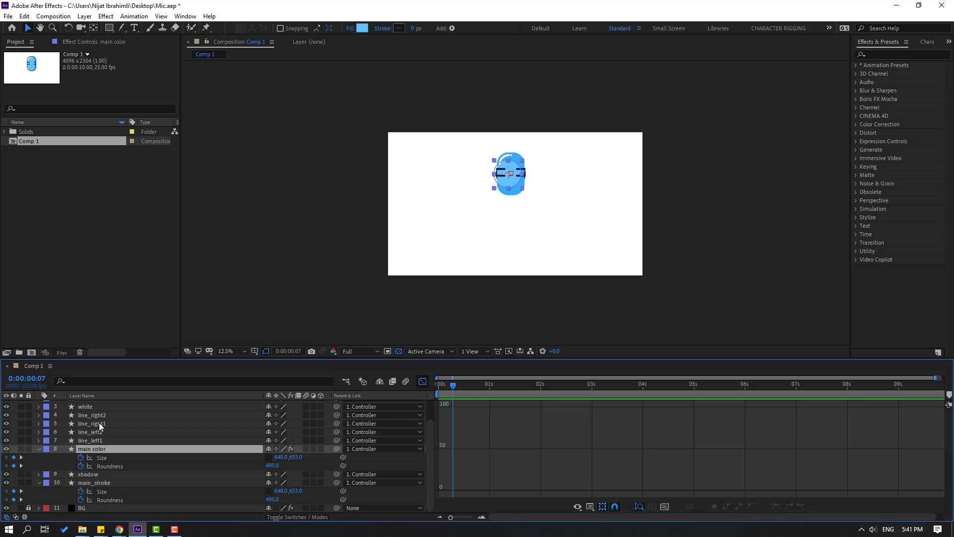
click(423, 382)
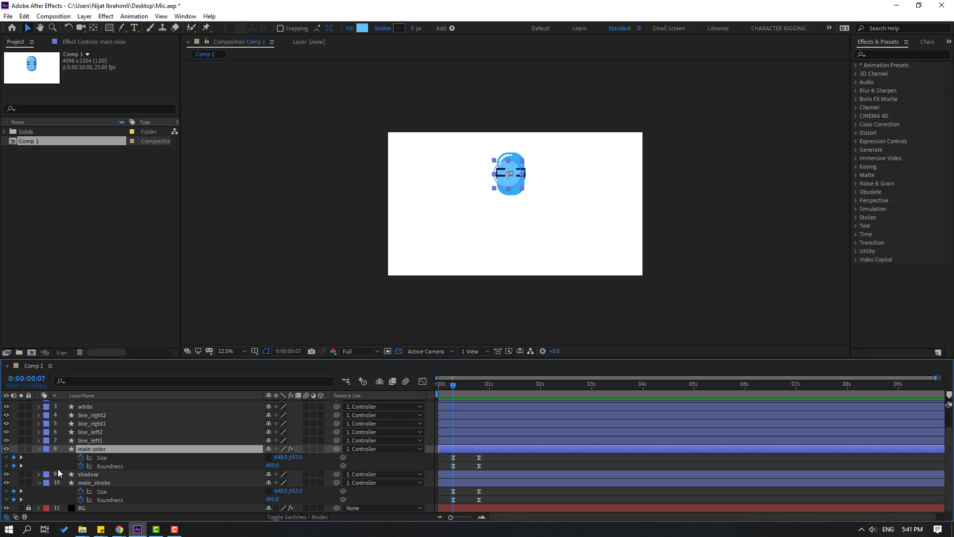
Add Size and Roundness keyframes with the existing values to the shadow layer's Rectangle Path 1 at frame 20
click(107, 475)
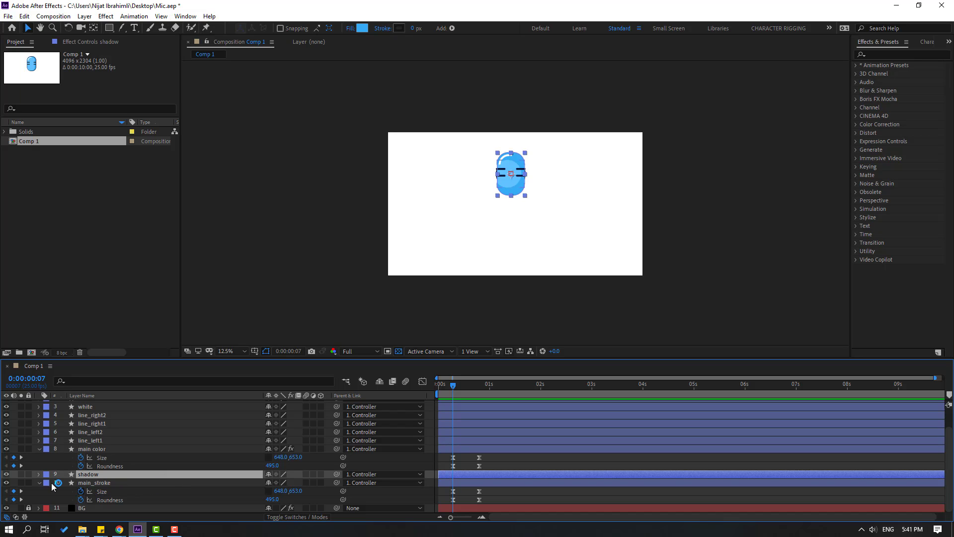
click(39, 475)
scroll(40, 496, down, 1)
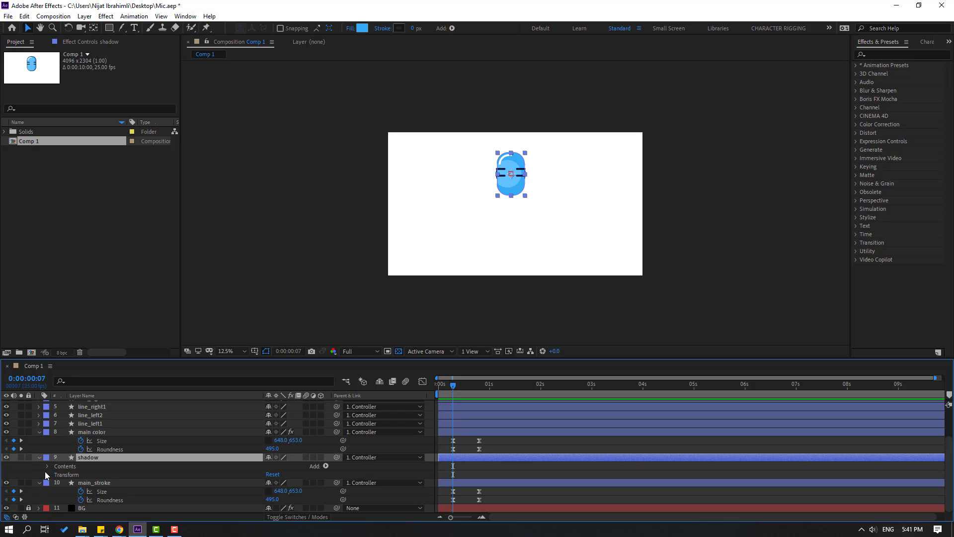
click(47, 467)
click(55, 475)
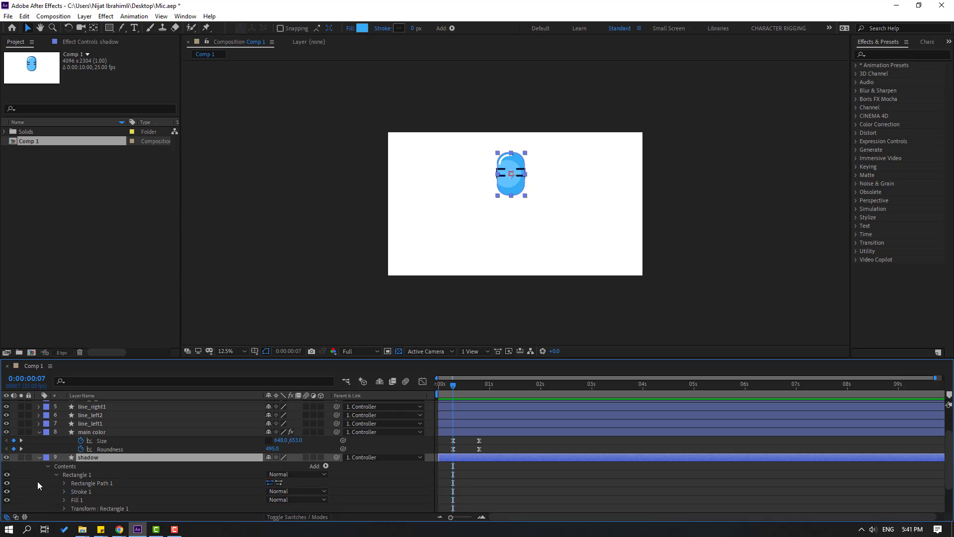
scroll(44, 477, down, 1)
click(64, 457)
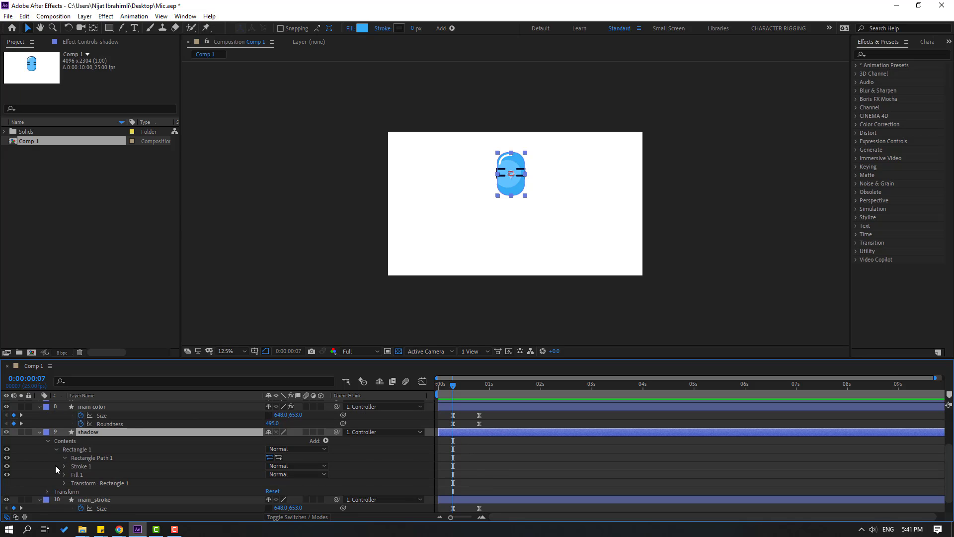
drag(468, 389, 478, 389)
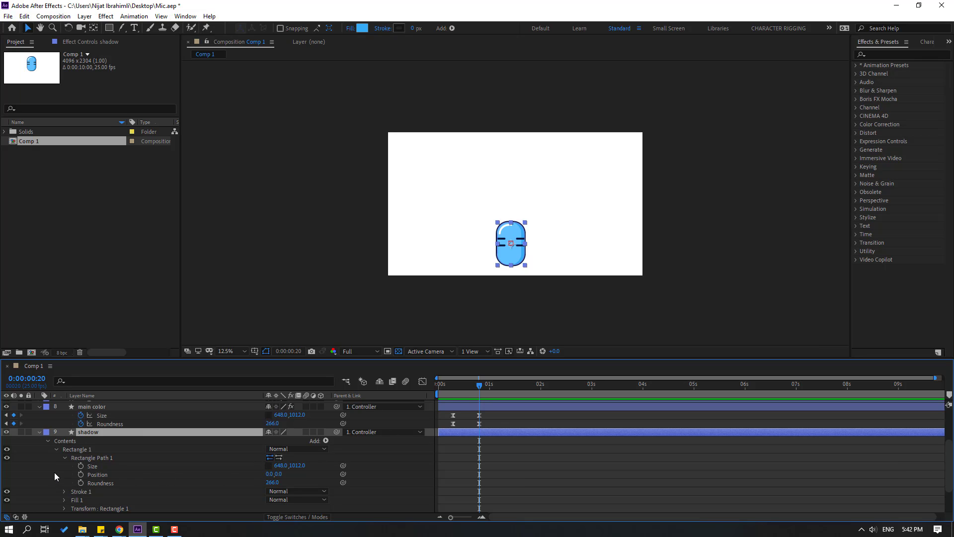
click(81, 466)
click(81, 483)
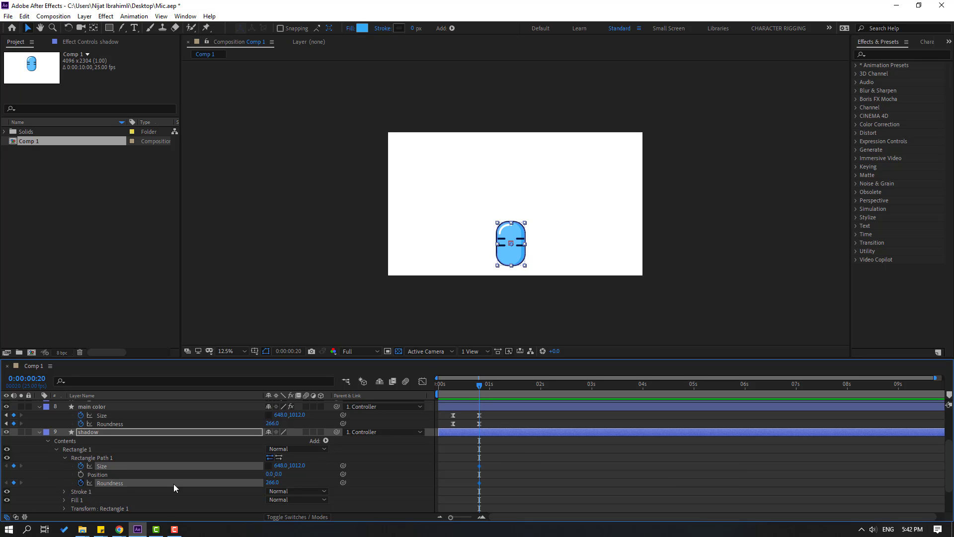
At frame 7, set the shadow rectangle's Roundness to 495 and its Size height to 653
drag(477, 391, 452, 389)
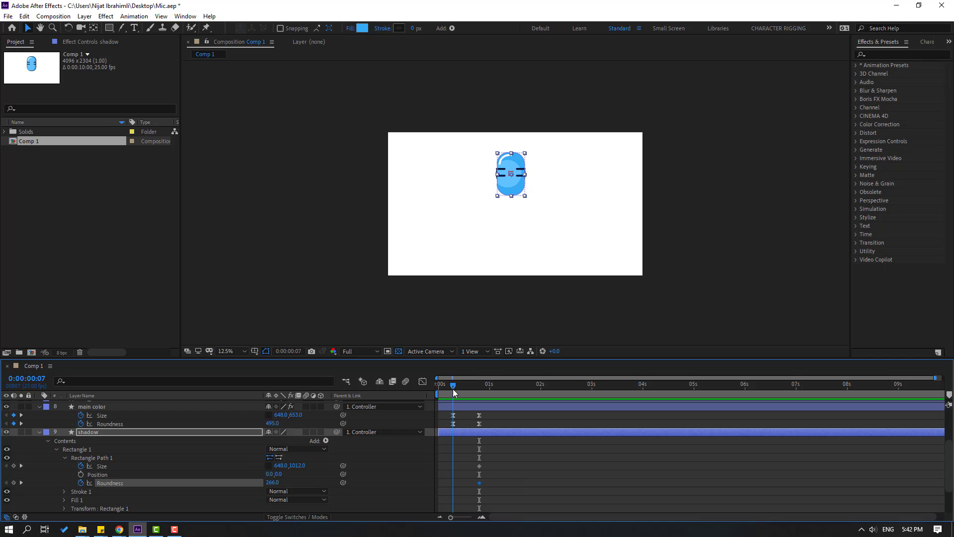
click(276, 483)
text(495)
key(Return)
text(653)
key(Return)
click(620, 473)
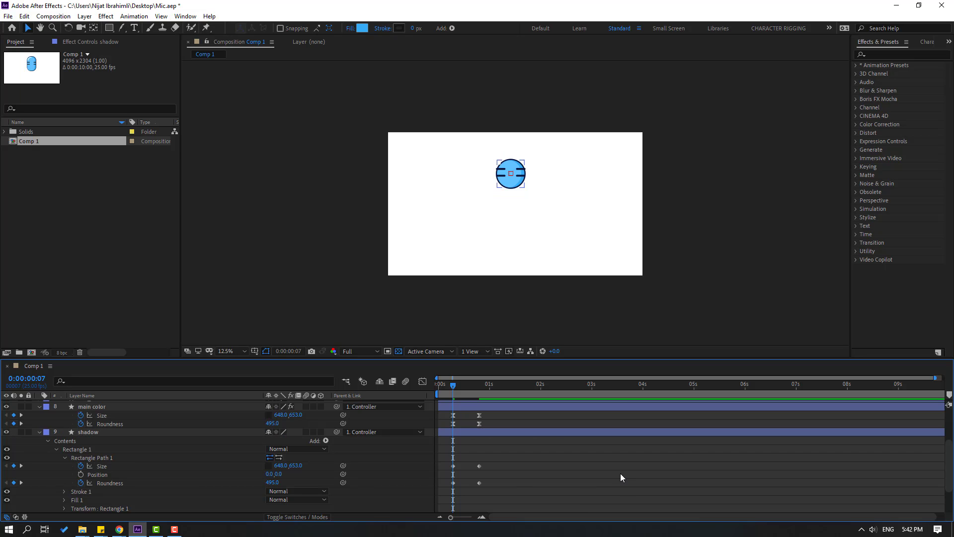
Apply Easy Ease to all of the shadow layer's Size and Roundness keyframes
drag(509, 461, 449, 488)
right_click(452, 482)
mouse_move(497, 476)
click(587, 408)
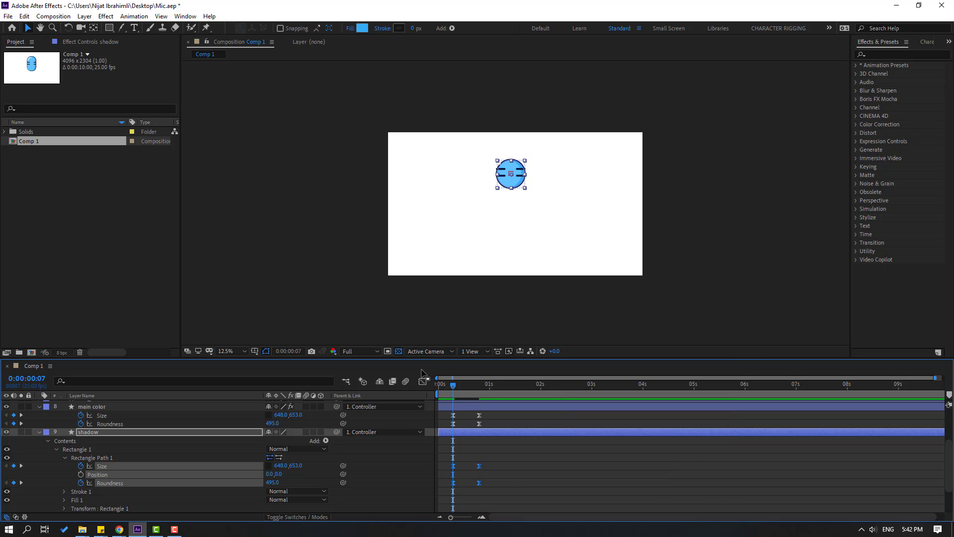
Open the speed graph of the shadow layer's Size and Roundness keyframes at an enlarged time scale
click(423, 381)
key(equal)
key(equal)
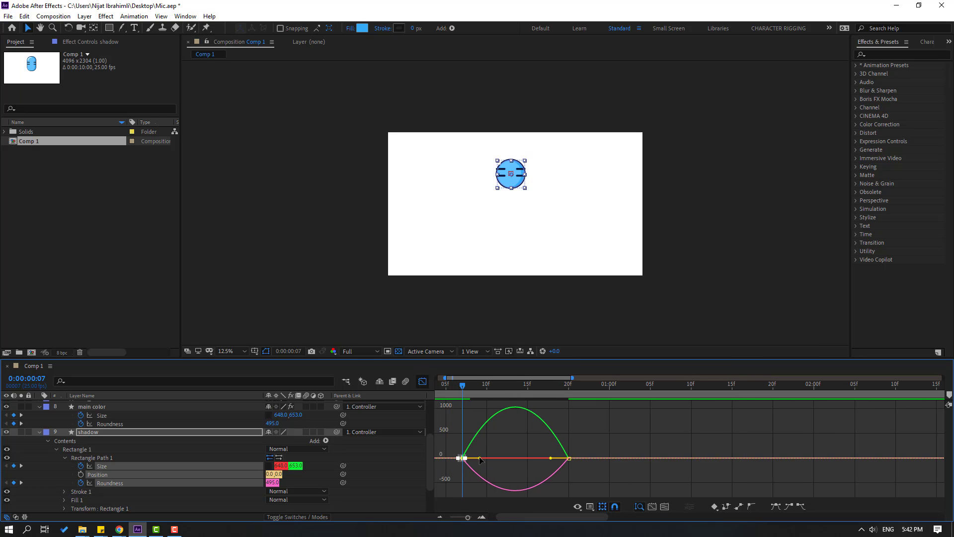
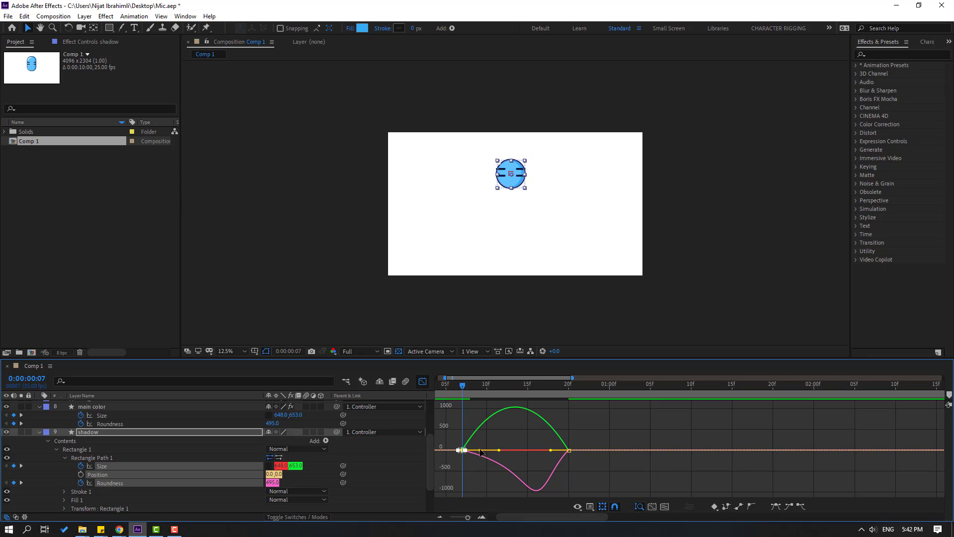
Increase the outgoing ease of the shadow layer's first Size and Roundness keyframes in the speed graph, and preview the motion
drag(480, 449, 500, 450)
scroll(500, 451, down, 3)
scroll(519, 451, down, 1)
key(space)
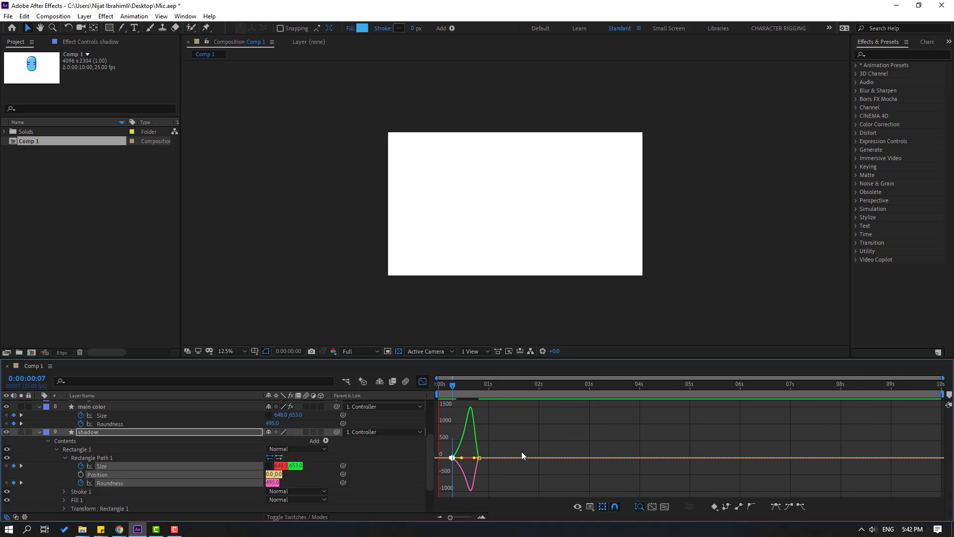
key(space)
key(space)
key(space)
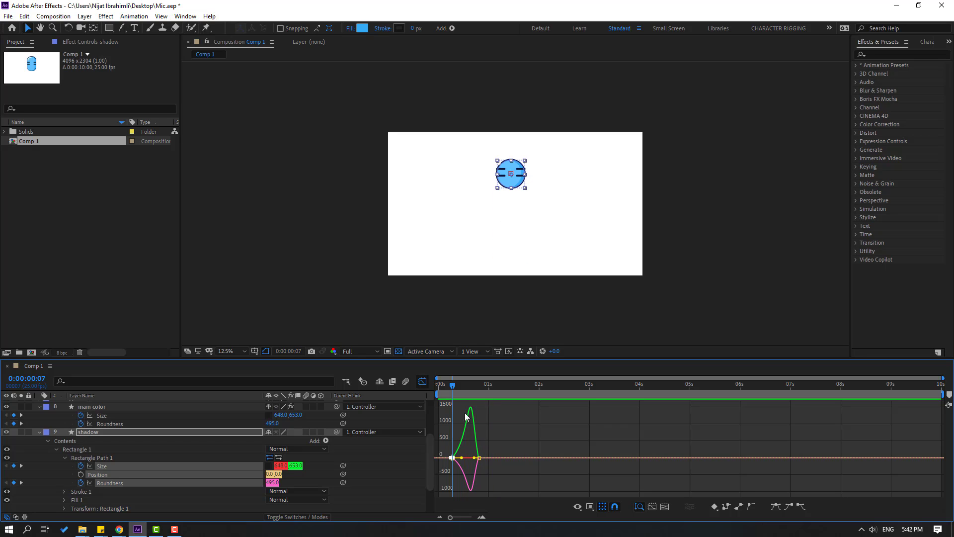
Close the graph view and reduce the shadow layer to only its keyframed properties
click(422, 381)
scroll(503, 450, up, 3)
scroll(511, 454, down, 5)
scroll(85, 465, up, 2)
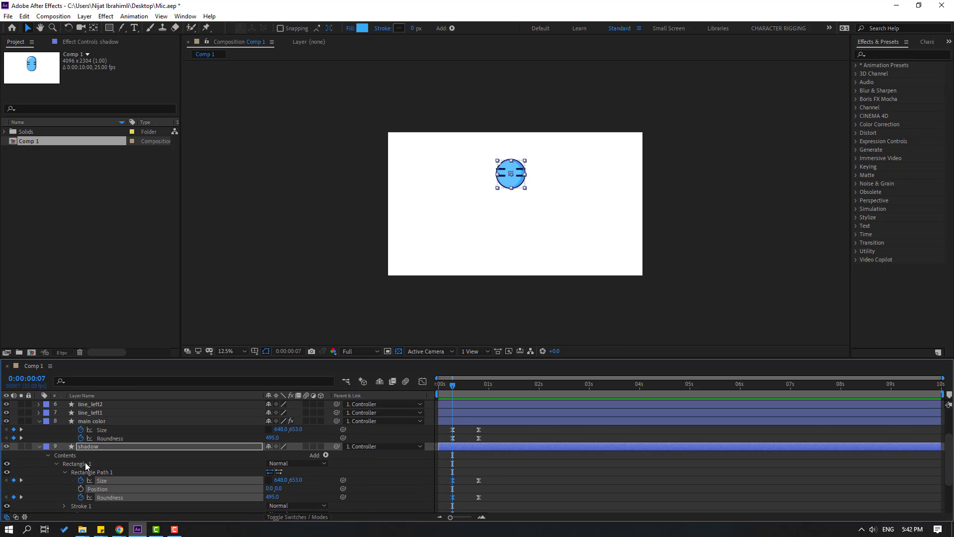
click(96, 449)
key(u)
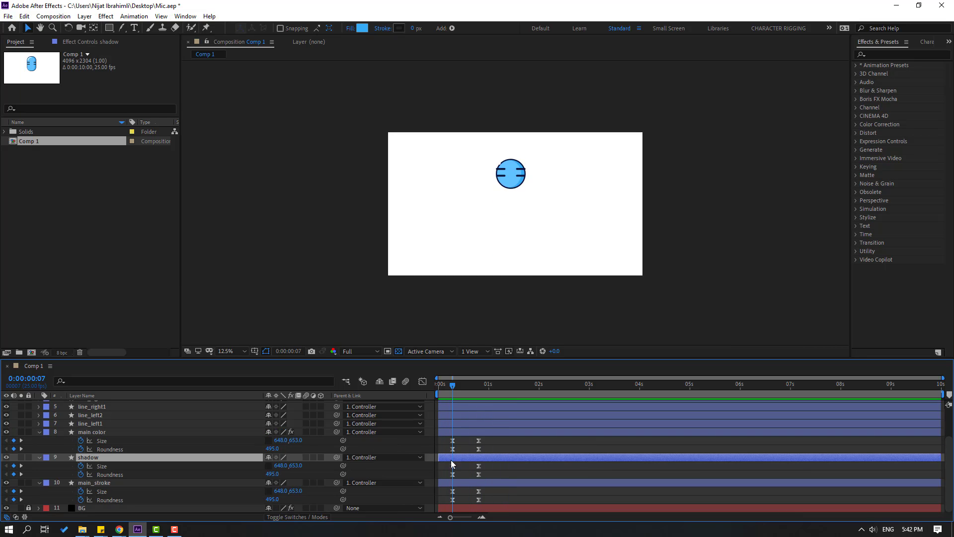
Preview the morph, return to frame 0 and collapse the main color, main_stroke and shadow layers
key(space)
drag(456, 388, 423, 398)
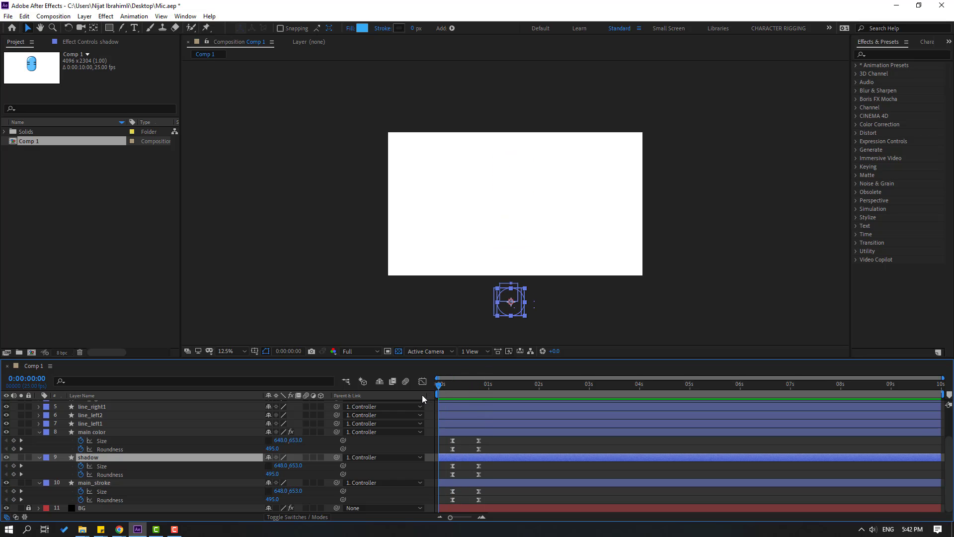
click(39, 432)
click(39, 483)
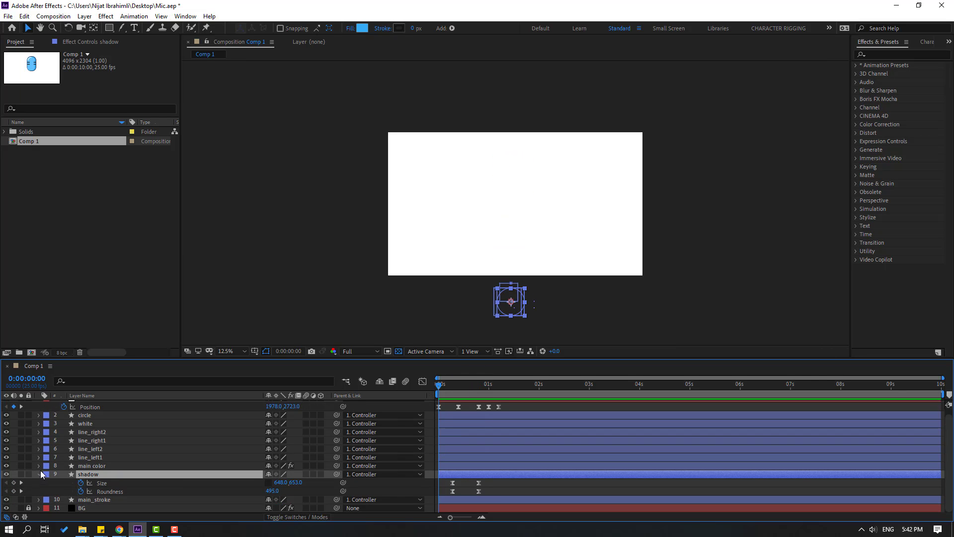
click(38, 473)
Add Trim Paths to the line_left1 layer with the time at 0:00:01:09, and bring its Start, End and Offset values into view
click(91, 463)
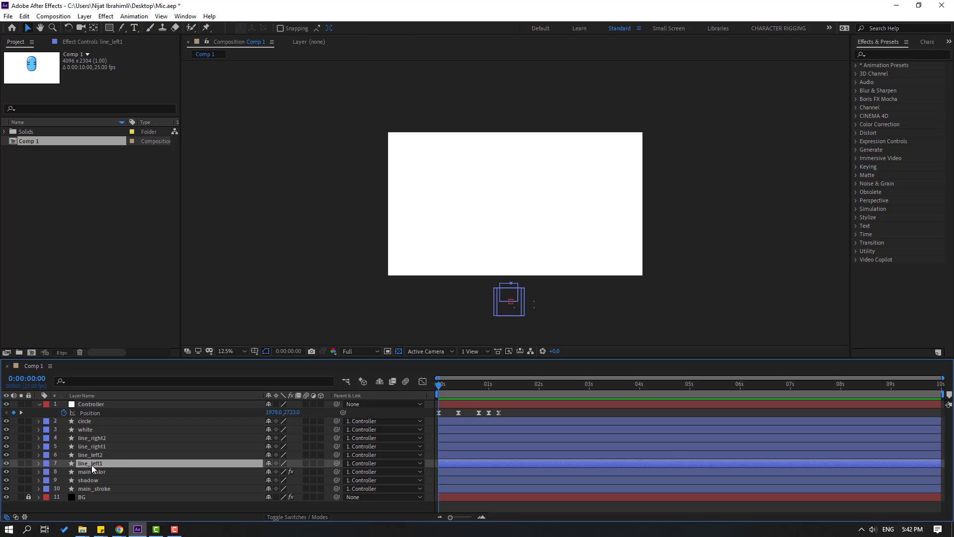
drag(454, 387, 507, 386)
scroll(532, 260, up, 4)
scroll(495, 287, down, 3)
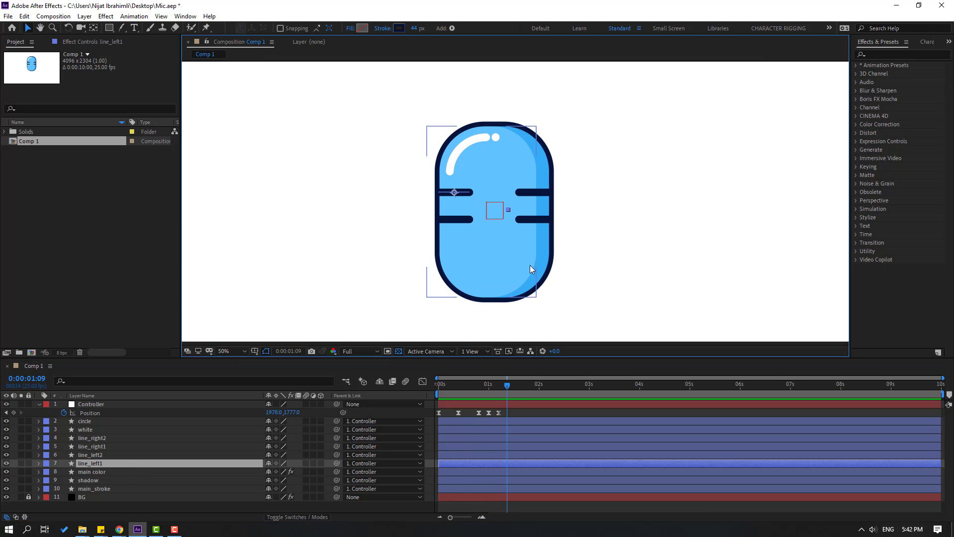
click(452, 28)
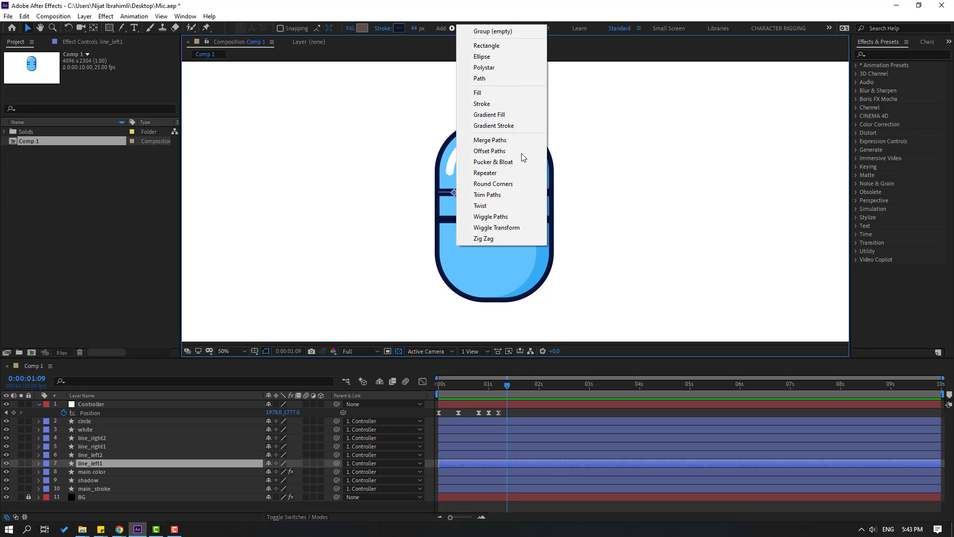
click(502, 199)
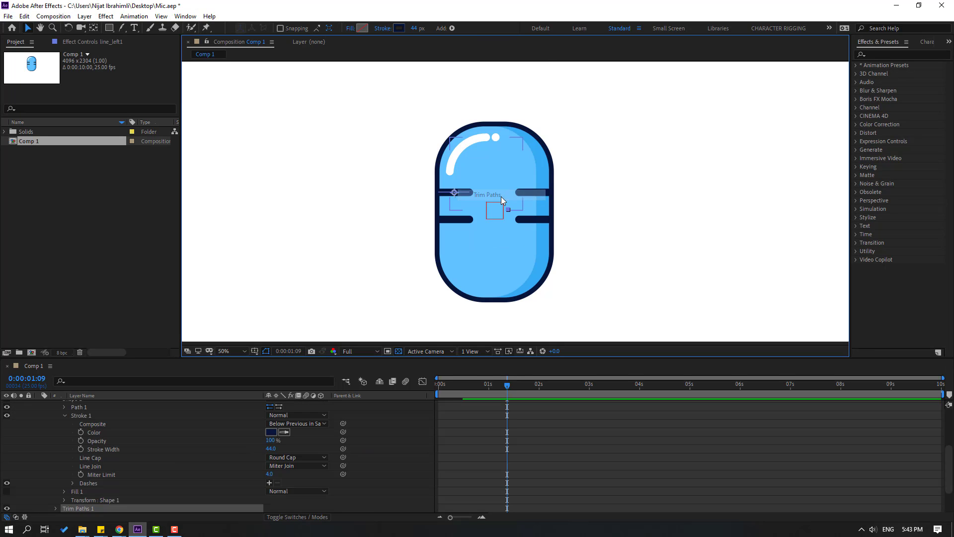
scroll(228, 449, down, 3)
scroll(228, 449, up, 4)
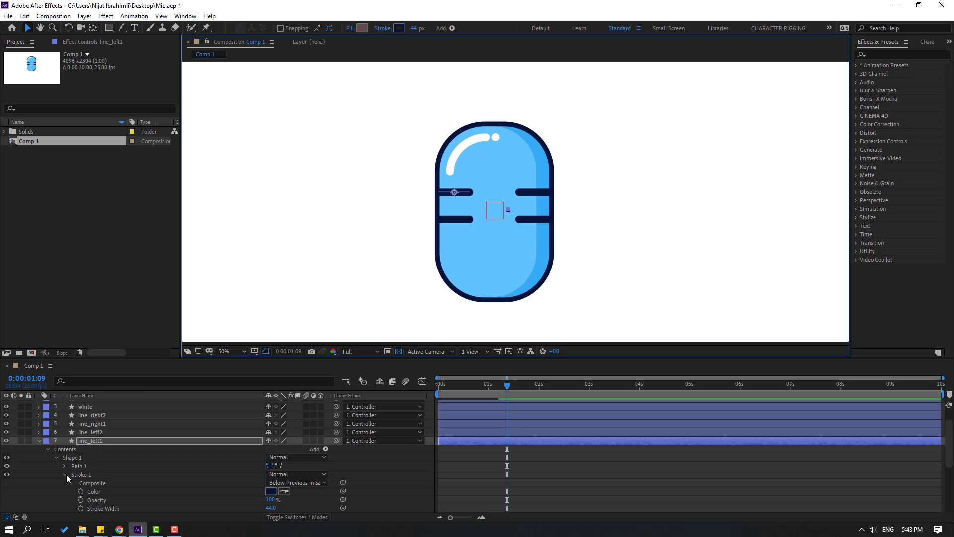
click(65, 474)
scroll(64, 478, down, 1)
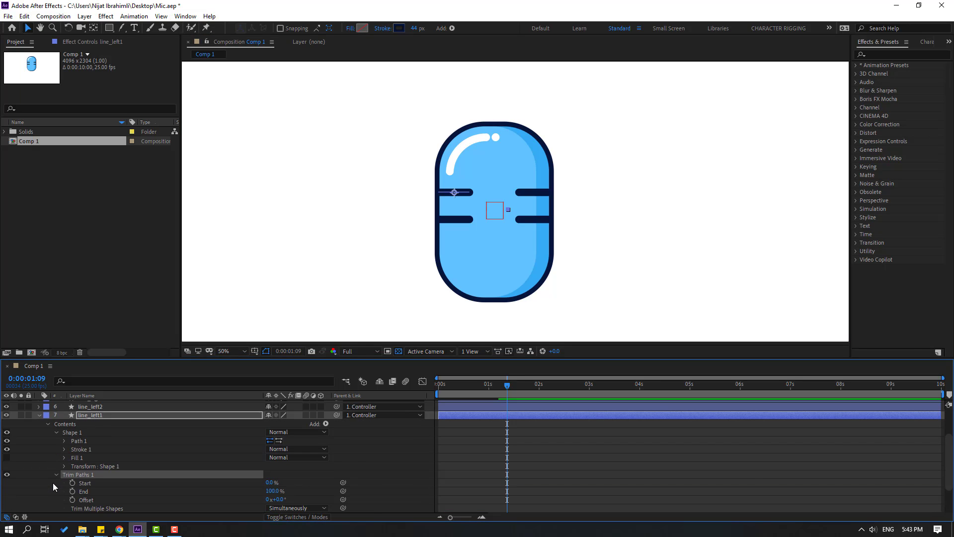
scroll(76, 487, down, 1)
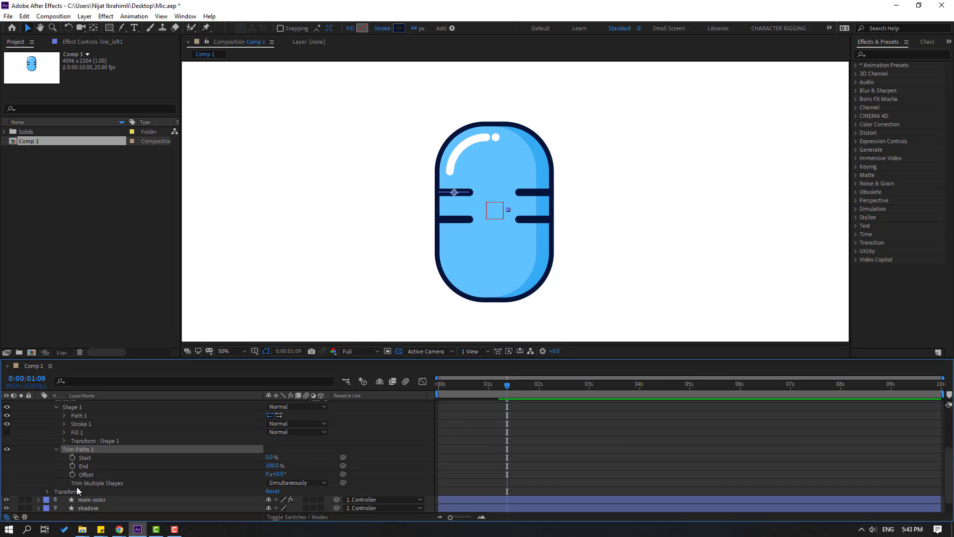
Keyframe line_left1's Trim Paths End at 0% just after the Controller's last Position keyframe and at 100% at 0:00:02:03
click(273, 469)
text(0)
key(Return)
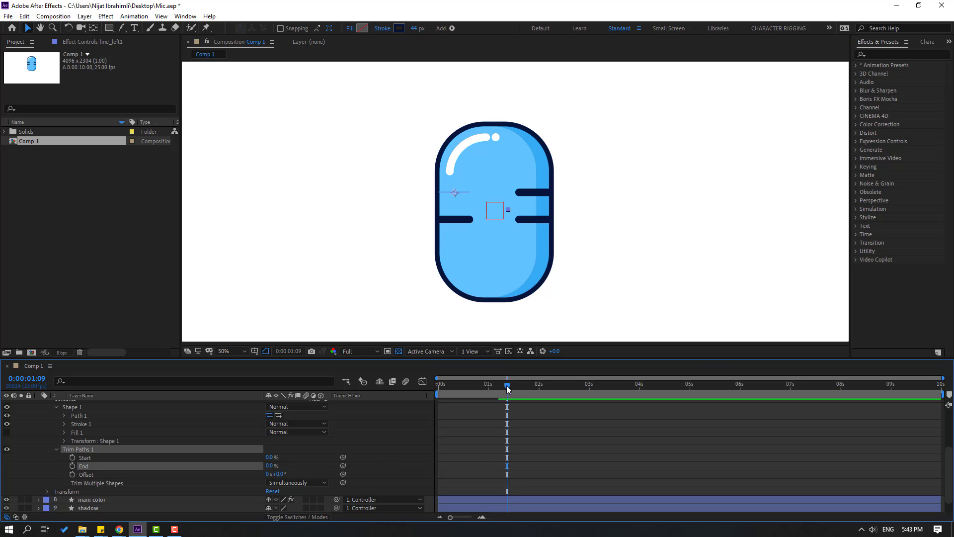
drag(506, 385, 545, 386)
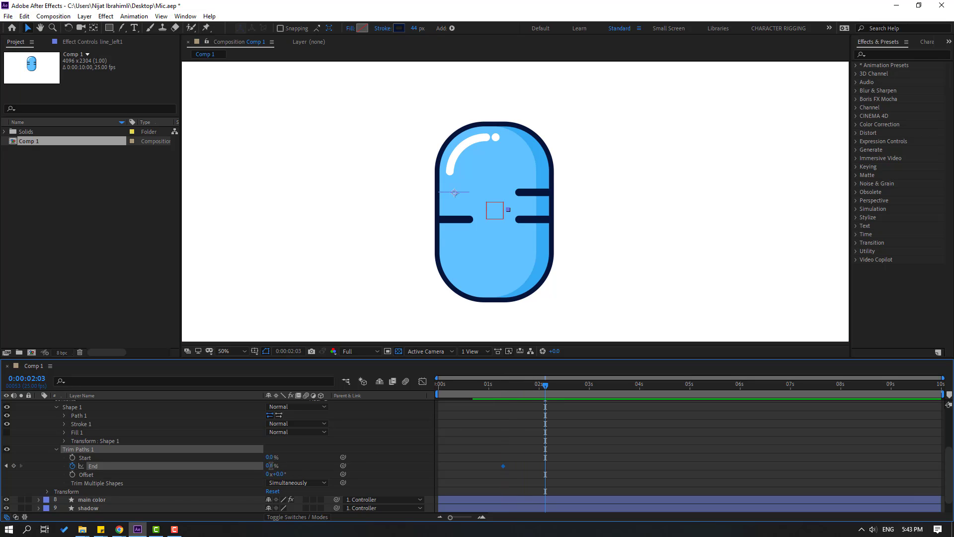
click(270, 466)
text(100)
key(Return)
Apply Easy Ease to both Trim Paths End keyframes of line_left1
drag(578, 445, 503, 465)
right_click(502, 465)
mouse_move(567, 456)
click(661, 393)
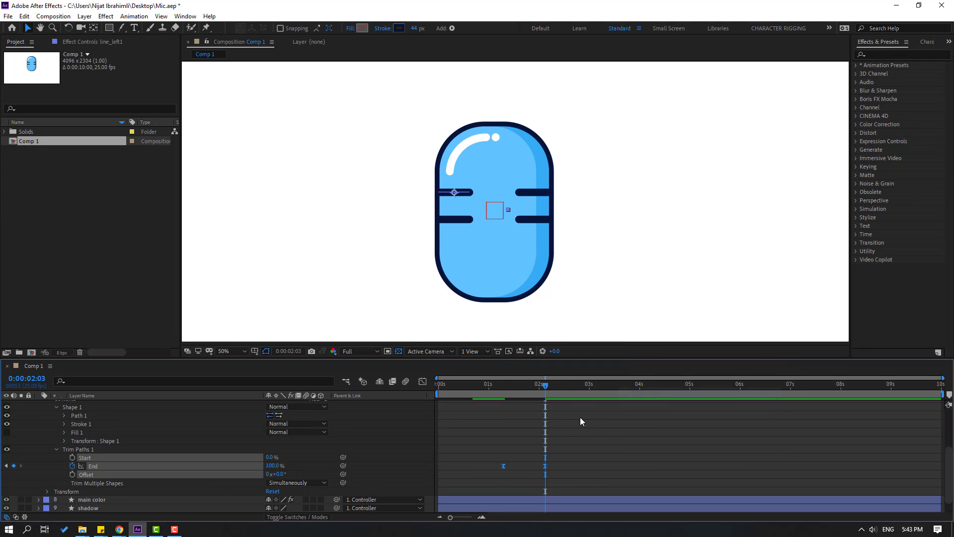
Strengthen the outgoing ease of the first End keyframe in the speed graph and start the work area at 0:00:01:06
click(422, 381)
drag(517, 491, 522, 490)
key(space)
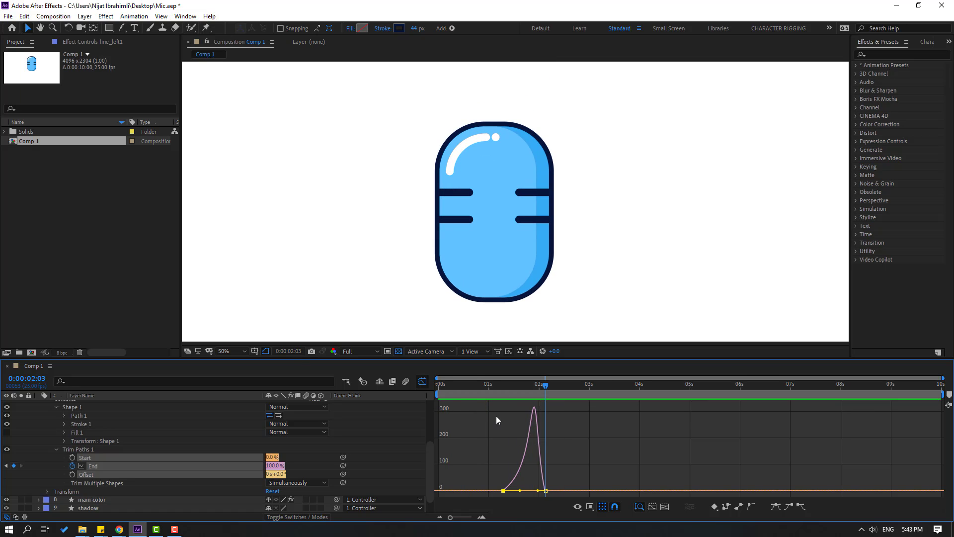
drag(437, 394, 503, 398)
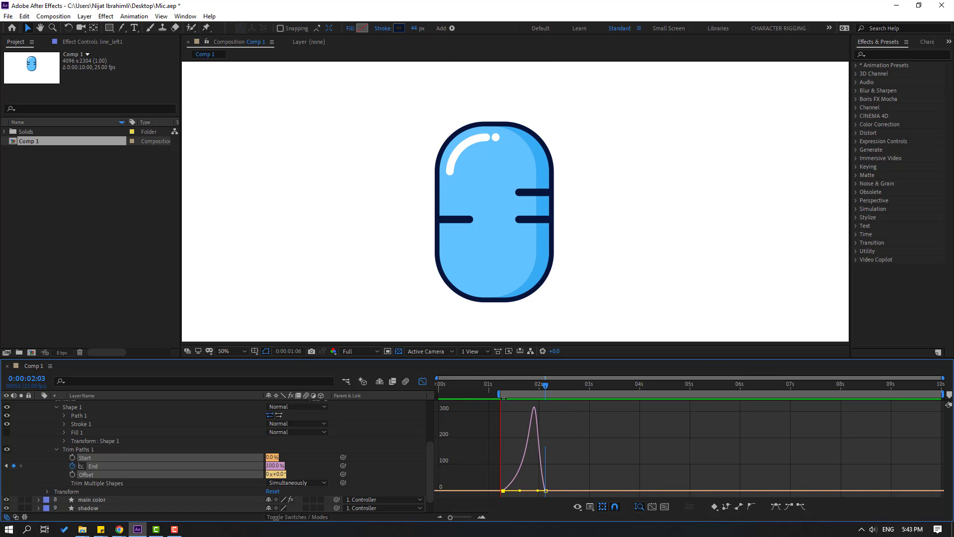
click(423, 381)
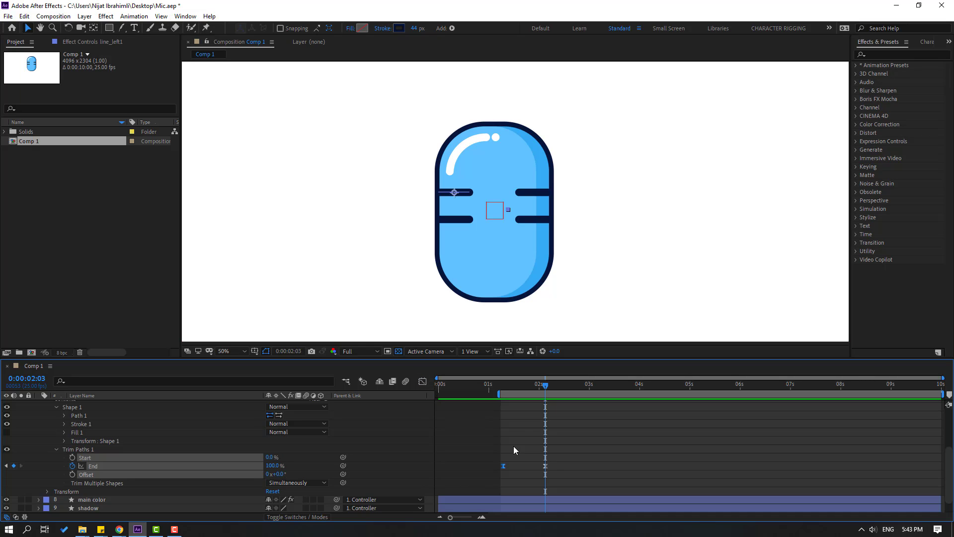
Move line_left1's second End keyframe earlier to about 0:00:01:21 and show only the layer's keyframed properties
click(547, 471)
drag(547, 471, 531, 466)
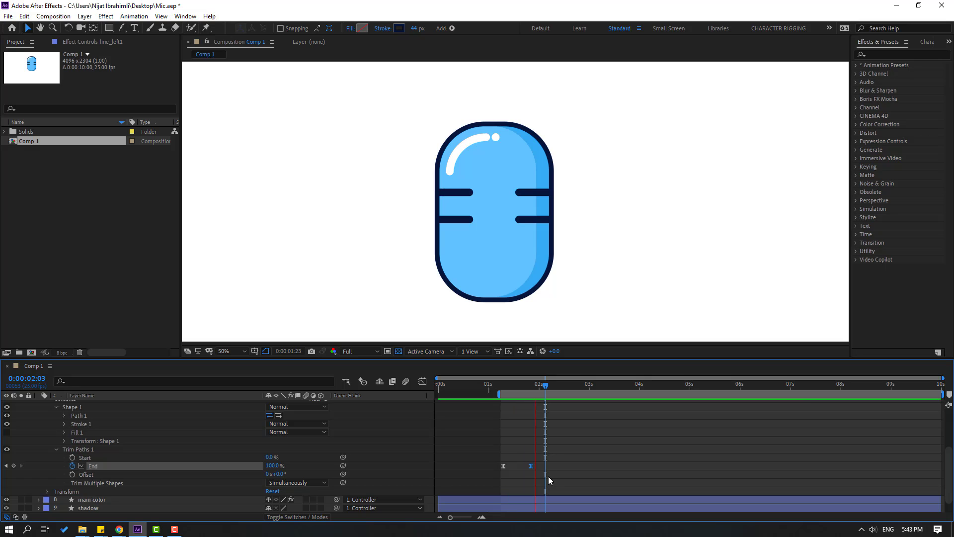
key(space)
scroll(149, 443, up, 2)
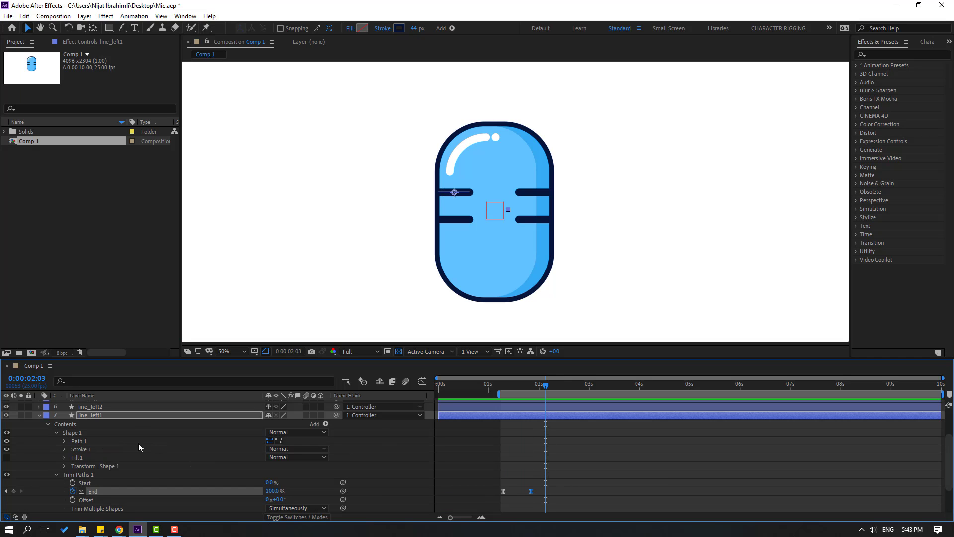
click(97, 418)
key(u)
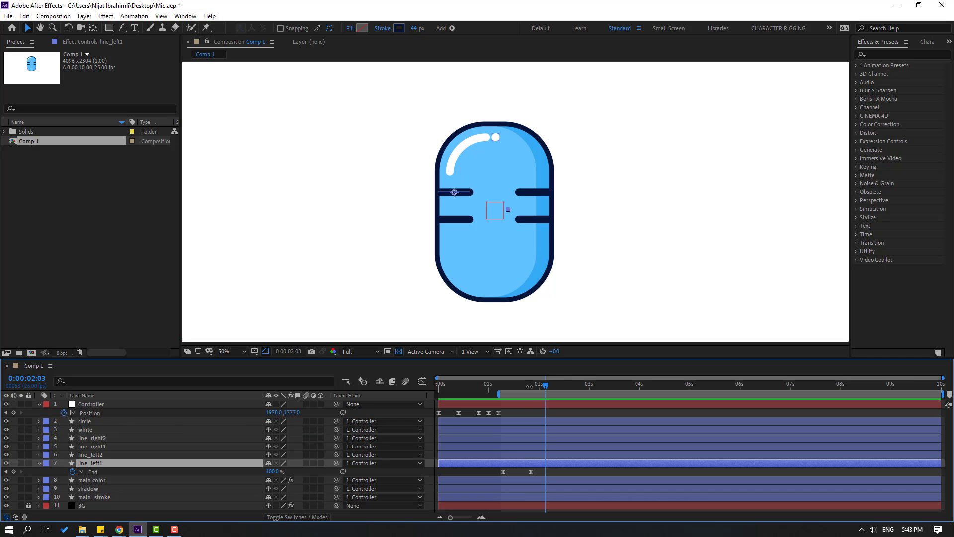
scroll(538, 280, down, 2)
scroll(540, 293, up, 1)
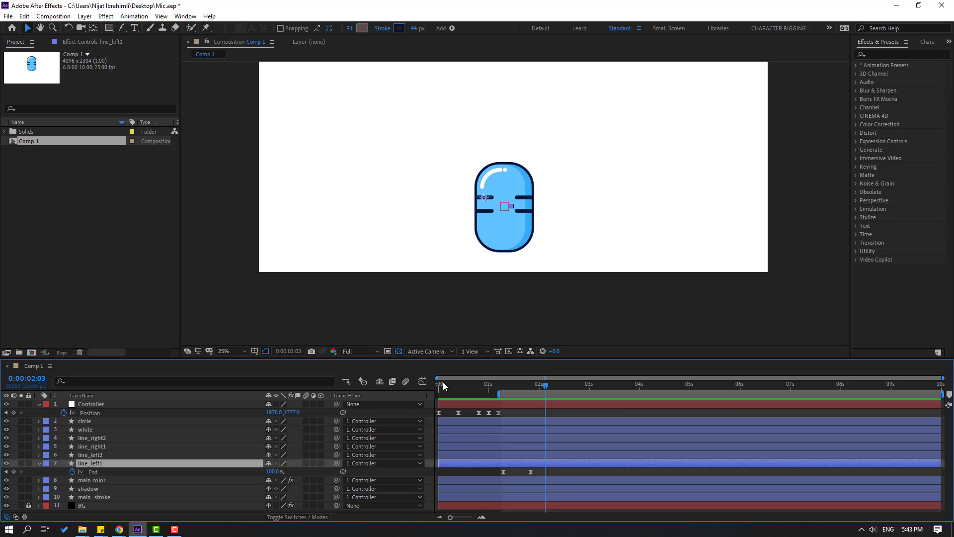
Move both line_left1 End keyframes so the first sits at frame 20, and extend the work area back to about frame 11
drag(443, 386, 481, 389)
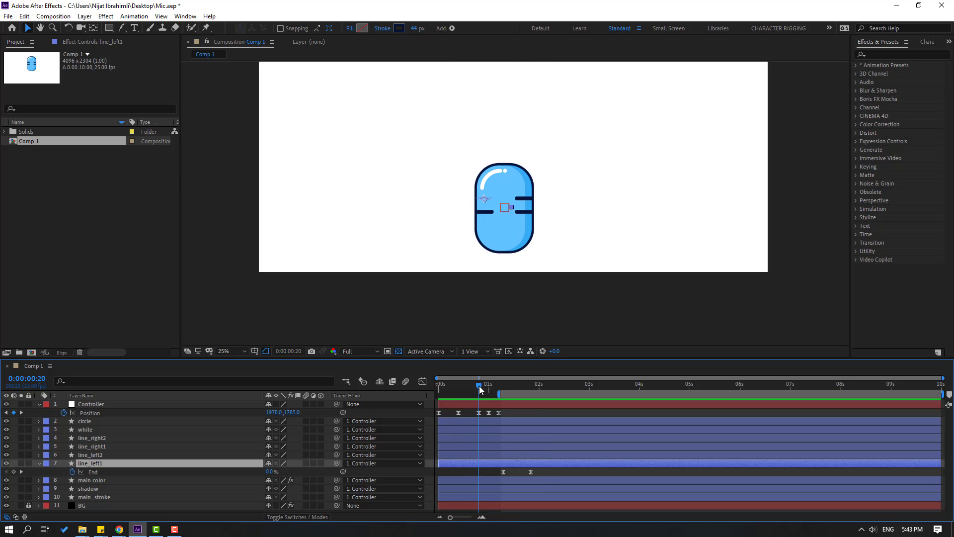
drag(544, 471, 479, 473)
drag(498, 394, 461, 394)
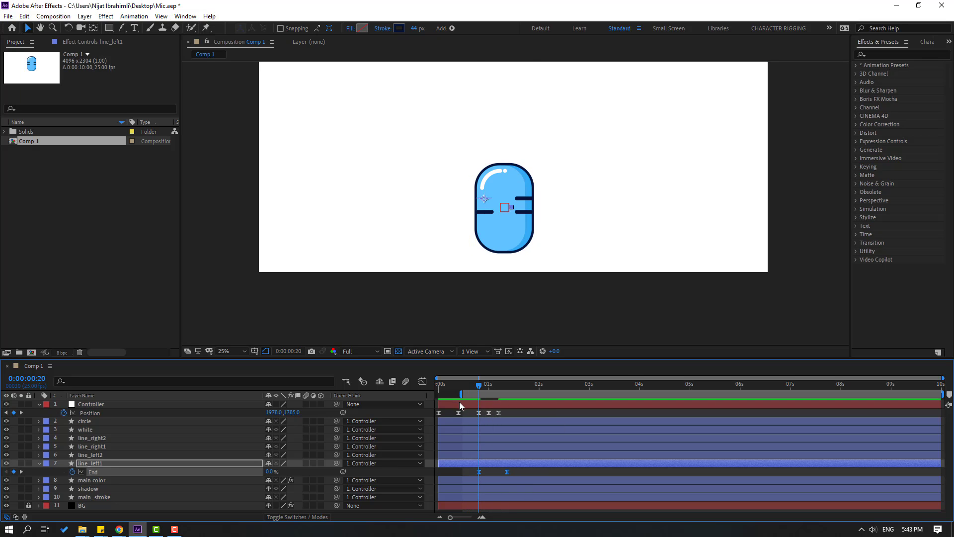
key(space)
Shift both line_left1 End keyframes earlier so the first sits at frame 13, and preview the timing
drag(478, 472, 459, 473)
key(space)
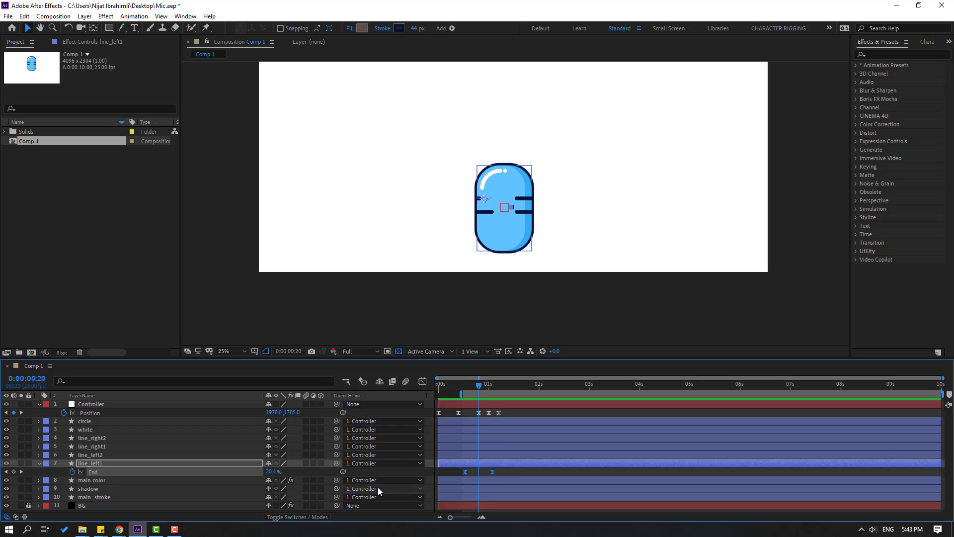
key(space)
drag(486, 390, 509, 390)
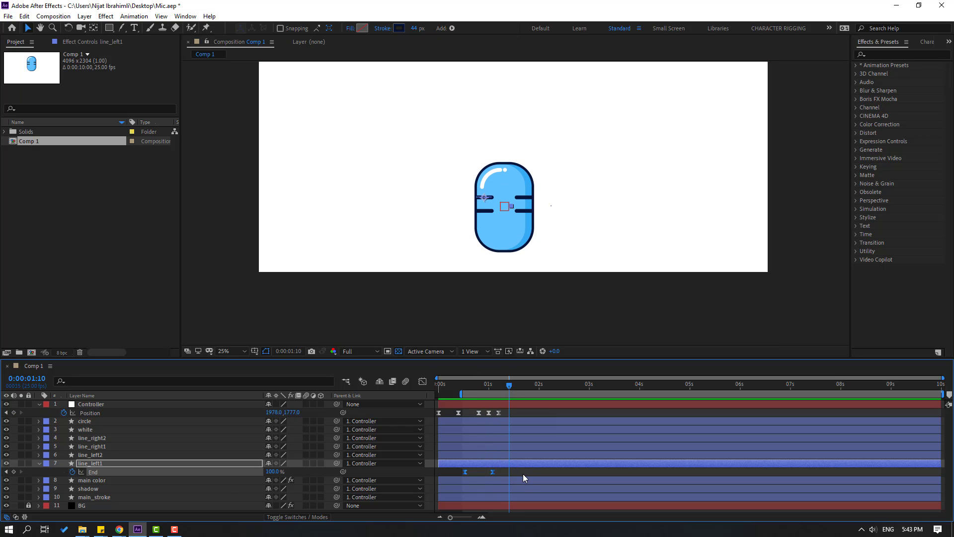
Copy line_left1's animated Trim Paths onto line_left2, line_right1 and line_right2 at frame 13, and preview the four lines
click(103, 473)
click(97, 469)
click(97, 455)
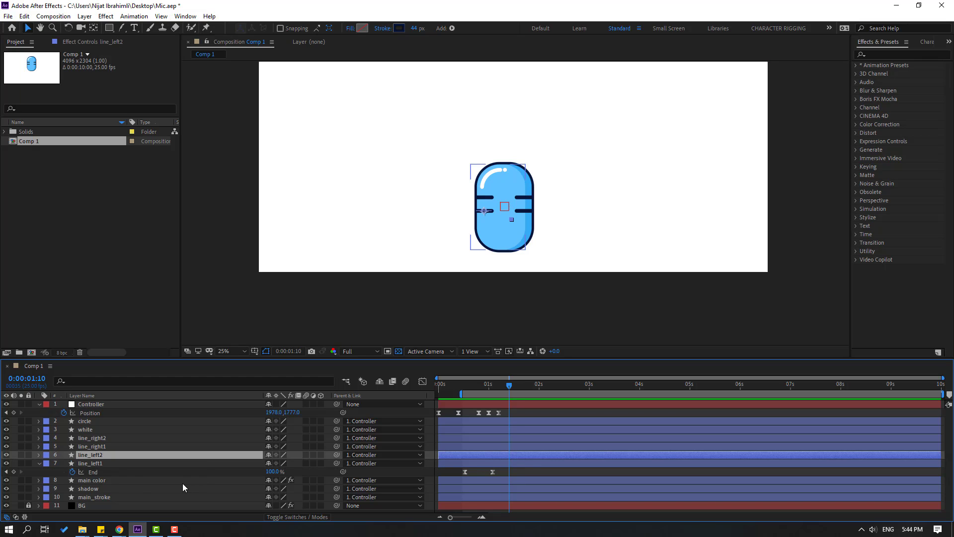
ctrl+click(115, 446)
ctrl+click(461, 438)
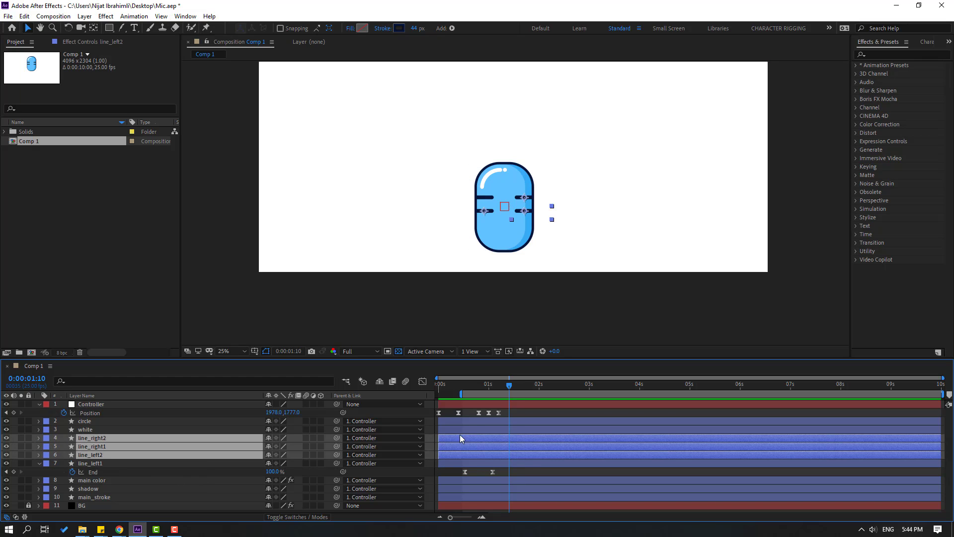
drag(481, 389, 465, 388)
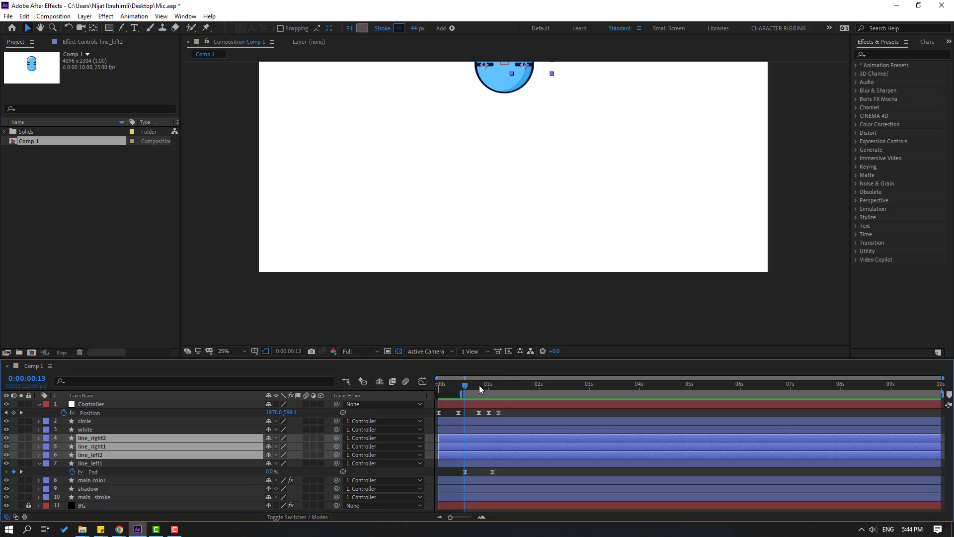
drag(601, 166, 575, 251)
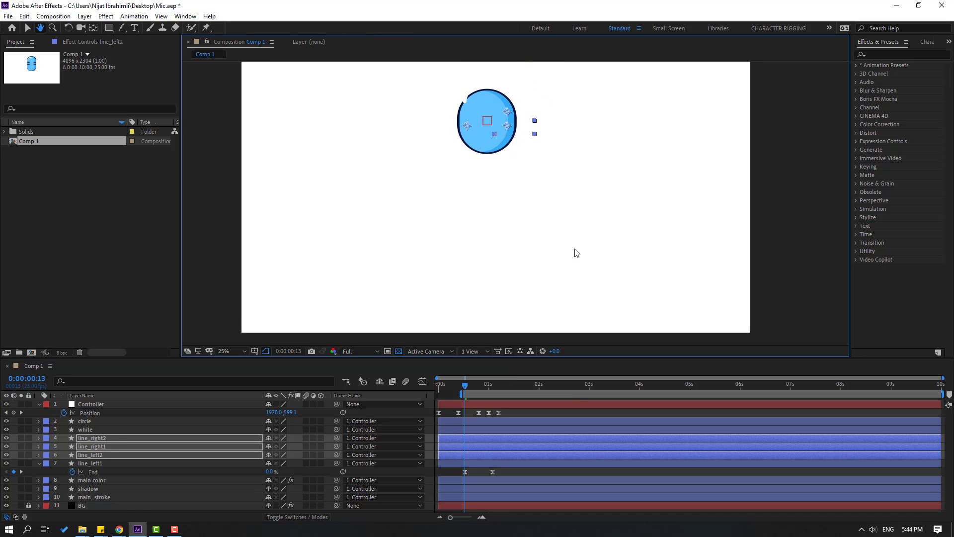
click(470, 389)
mouse_move(476, 389)
mouse_down()
mouse_move(496, 390)
mouse_move(472, 391)
mouse_up()
key(space)
key(space)
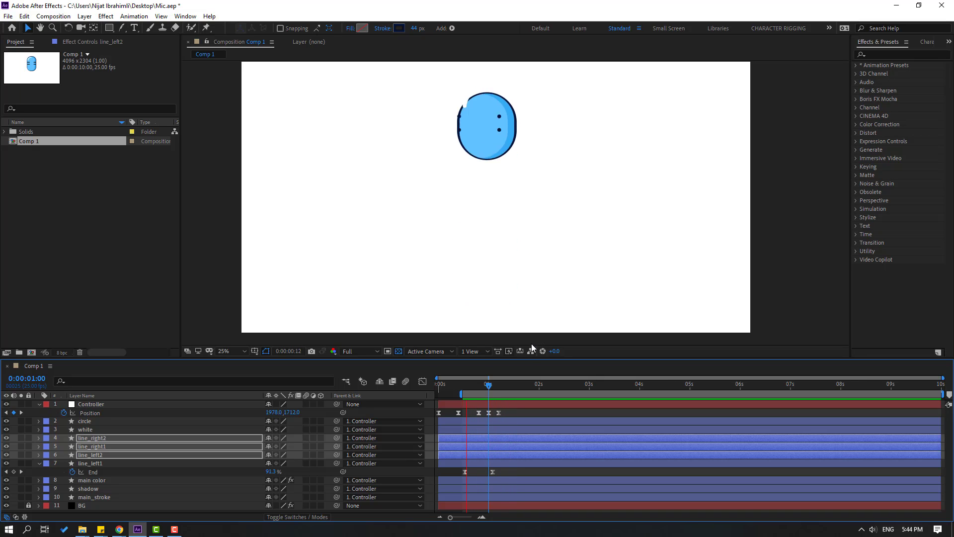
key(space)
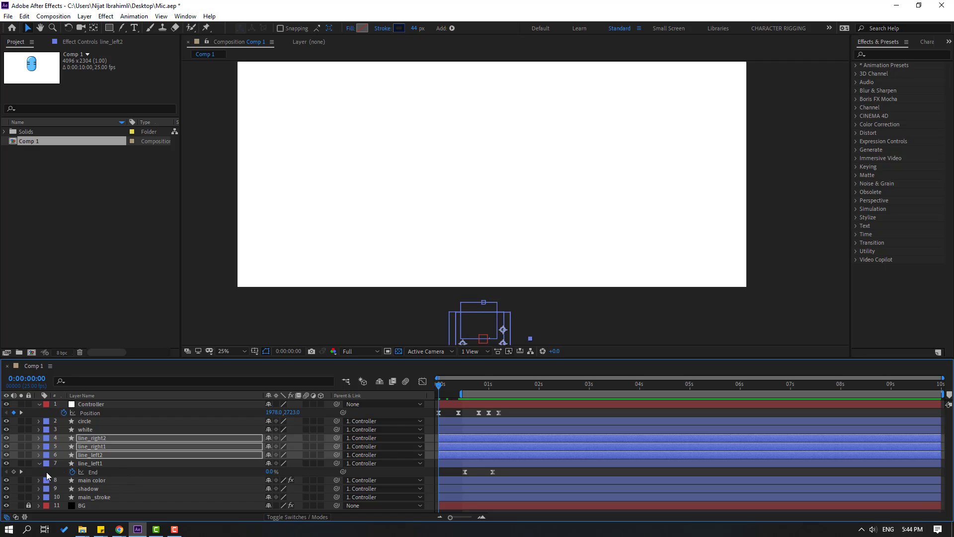
Offset the line_left2 layer about 5 frames later and check the result up to 0:00:01:05
click(46, 472)
click(95, 458)
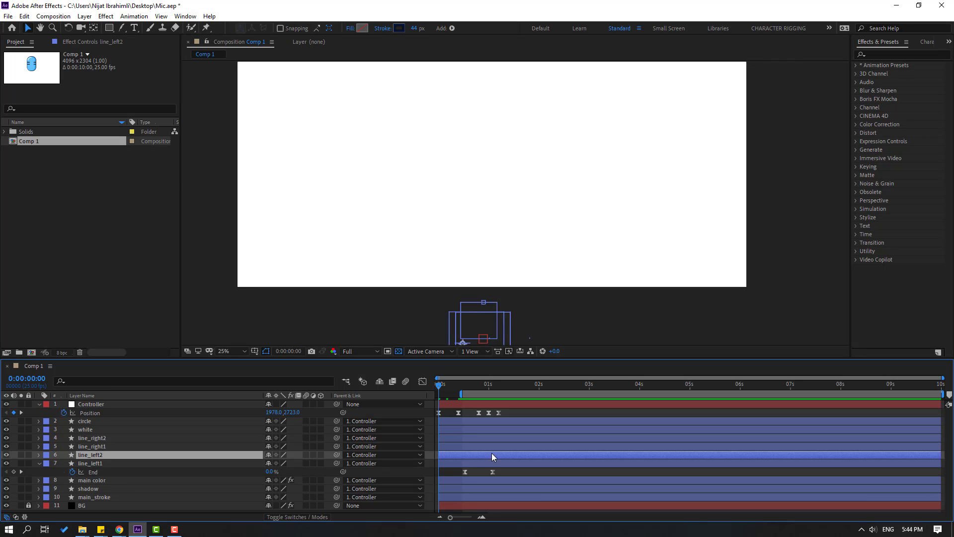
drag(453, 458, 462, 458)
drag(458, 388, 503, 387)
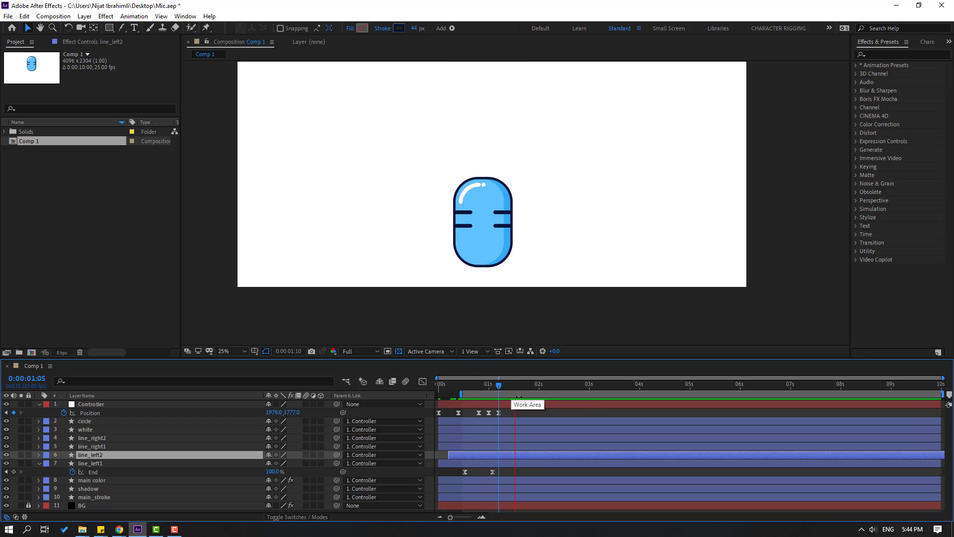
Solo the line_right1 layer and remove its Trim Paths End animation, keeping End at 100%
click(89, 448)
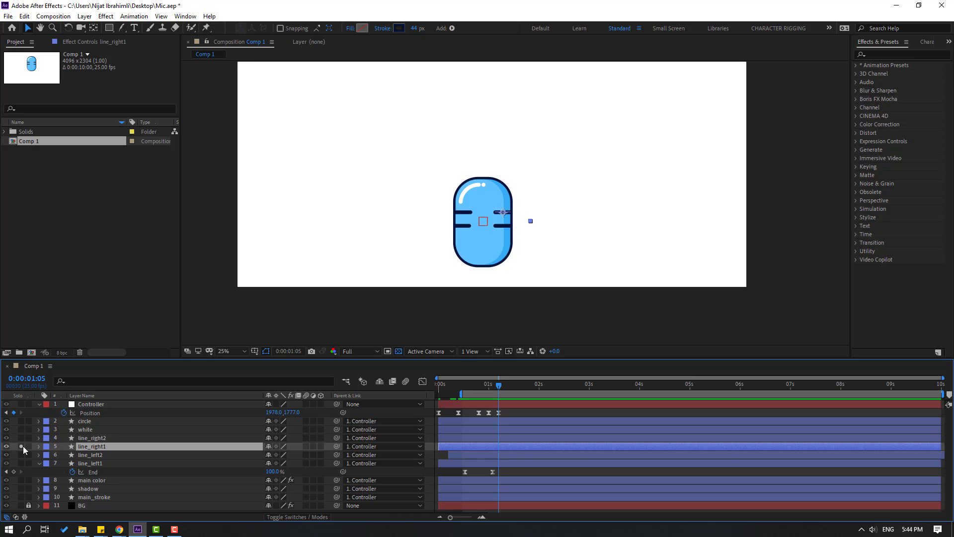
click(21, 446)
key(period)
drag(462, 388, 499, 389)
key(u)
click(73, 455)
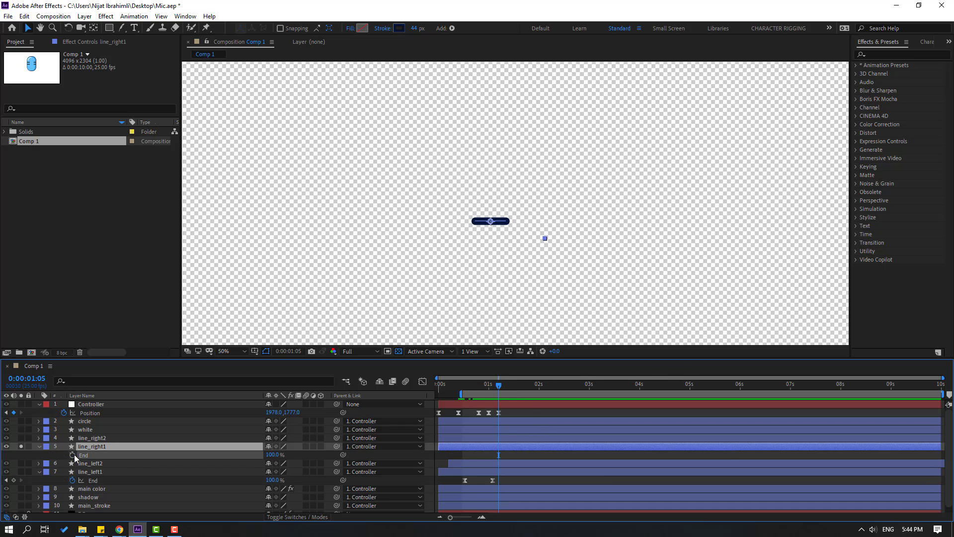
Animate line_right1's Trim Paths Start from 100% at about frame 20 to 0% at about 0:00:01:07
click(39, 448)
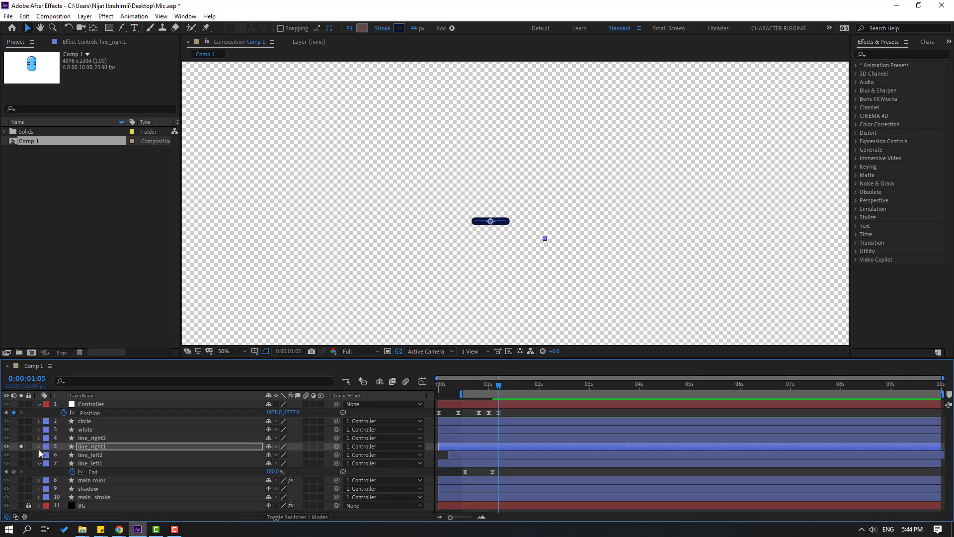
click(39, 447)
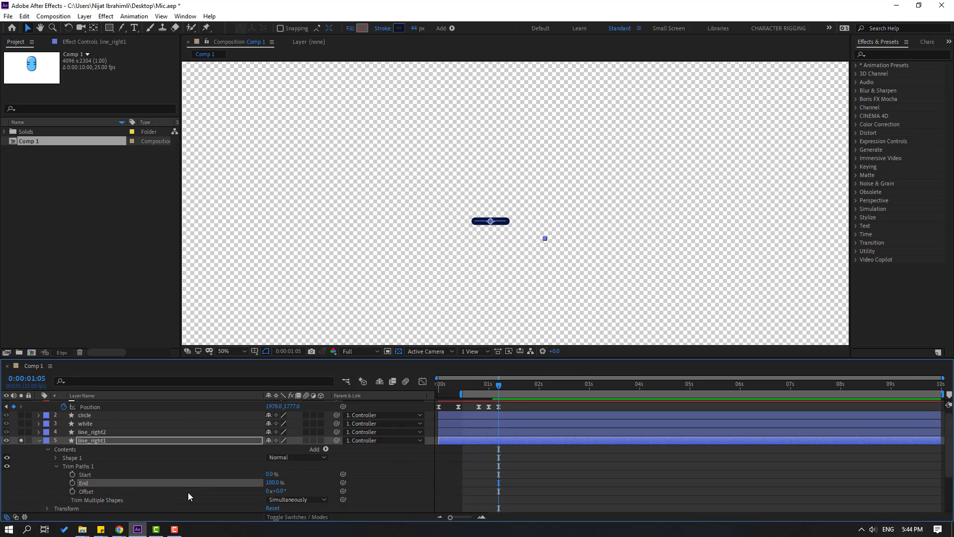
drag(269, 476, 278, 474)
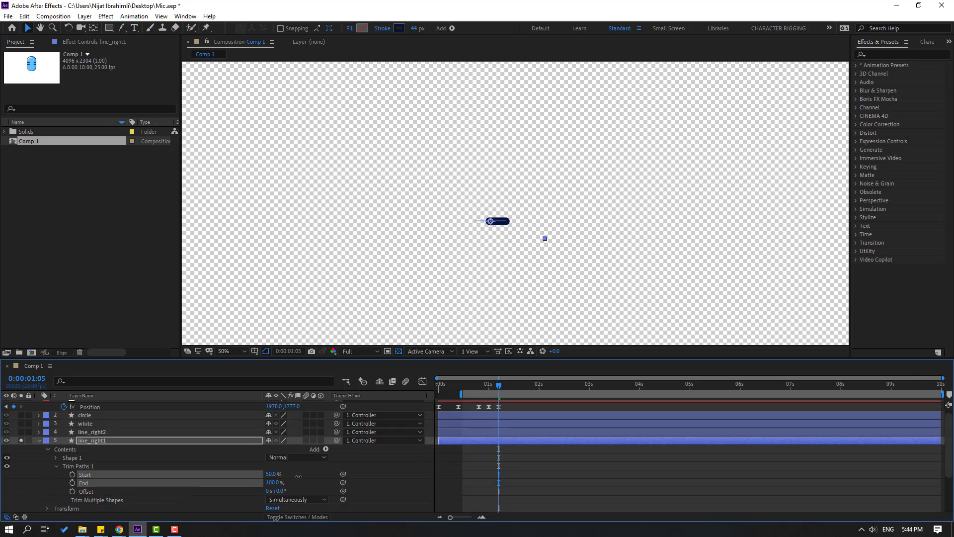
drag(341, 477, 342, 478)
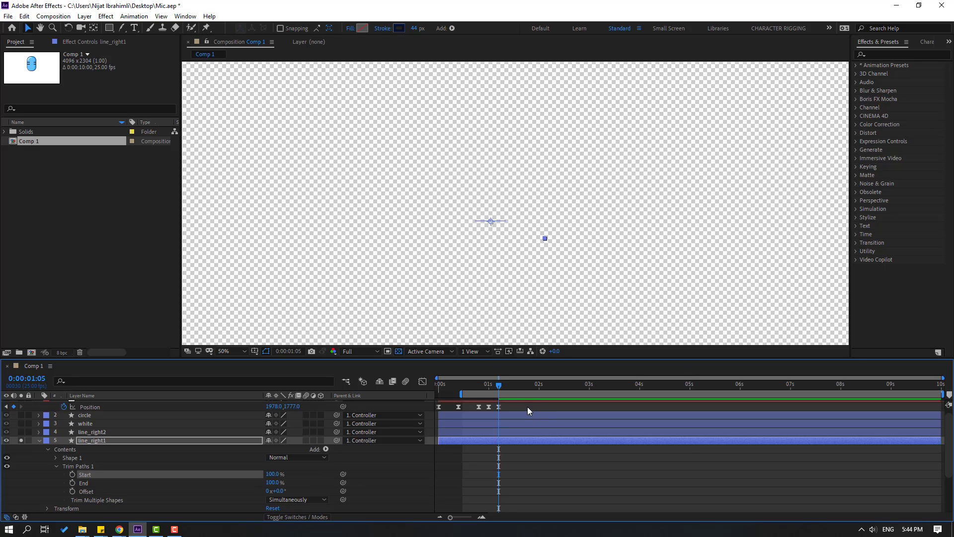
mouse_move(487, 383)
mouse_down()
mouse_move(480, 387)
mouse_move(503, 385)
mouse_move(471, 385)
mouse_move(511, 387)
mouse_move(489, 386)
mouse_up()
text(0)
key(Return)
drag(521, 463, 439, 485)
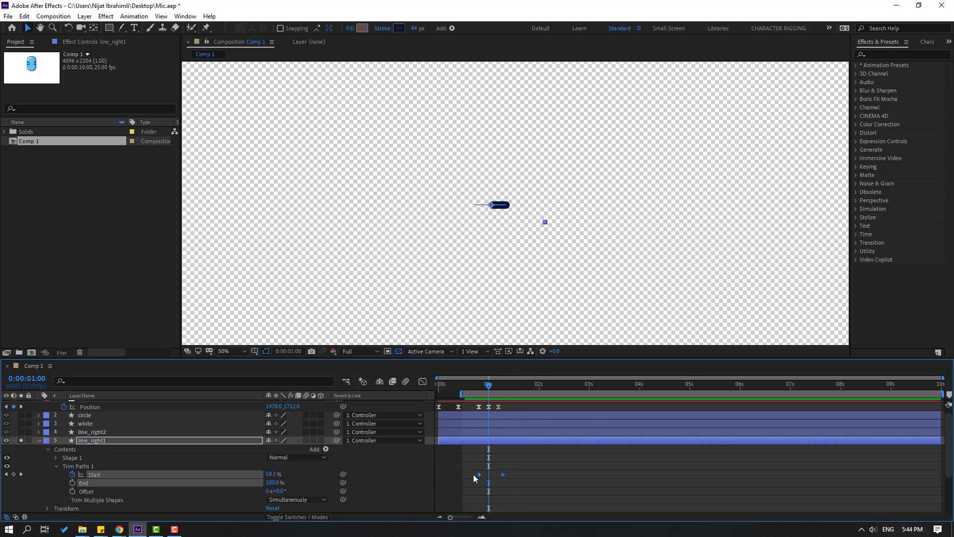
Apply Easy Ease to line_right1's Start keyframes and shape the speed graph so the motion peaks near the end
right_click(478, 474)
mouse_move(537, 467)
click(621, 402)
click(426, 383)
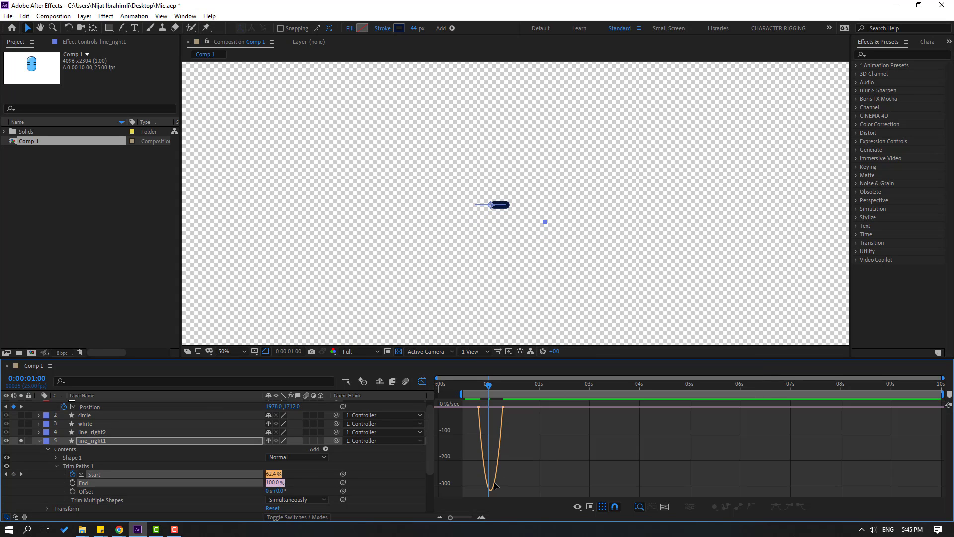
click(487, 408)
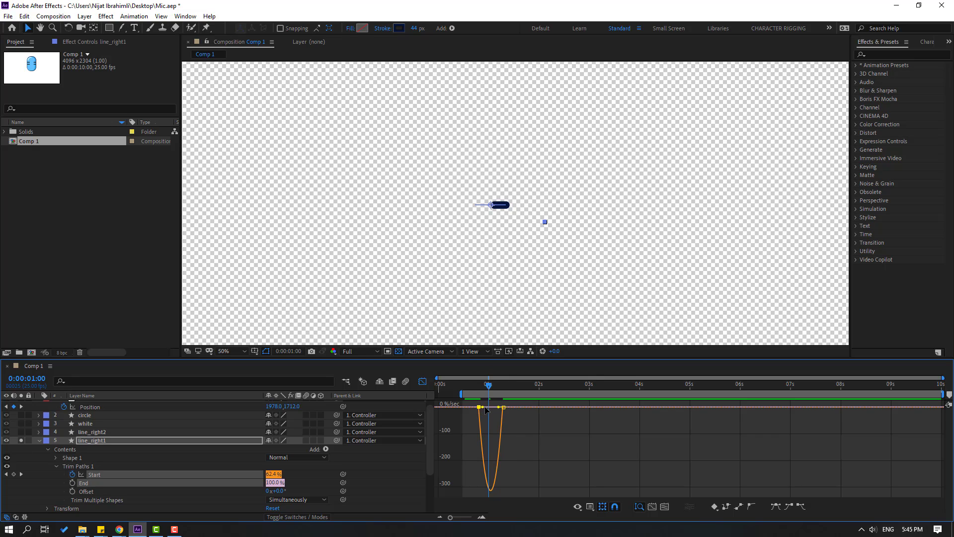
drag(486, 408, 515, 413)
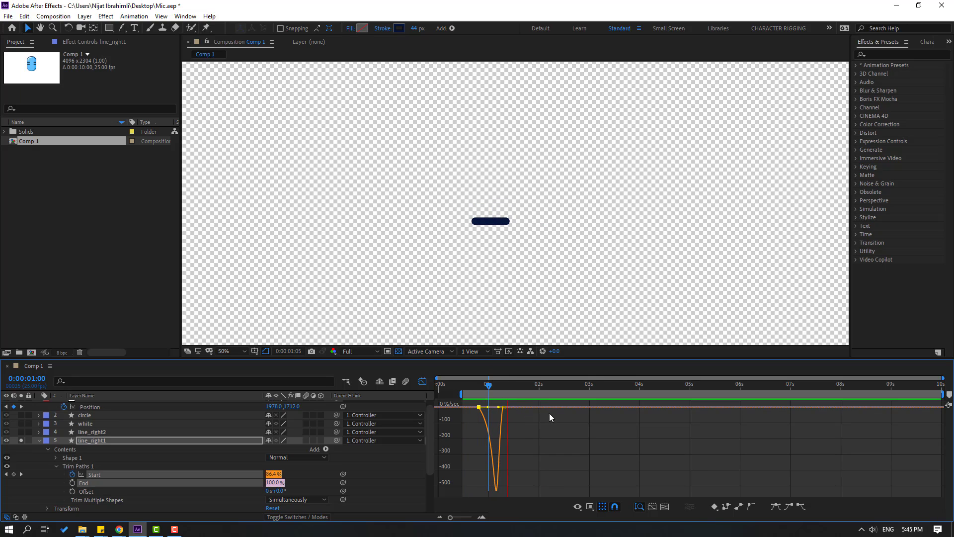
click(423, 382)
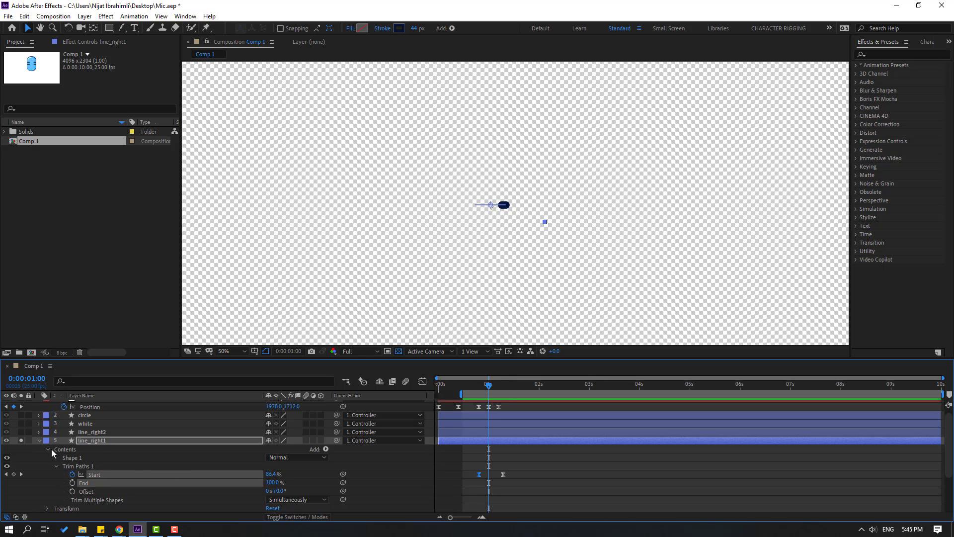
Copy line_right1's two Start keyframes and turn off the layer's solo
click(102, 440)
key(u)
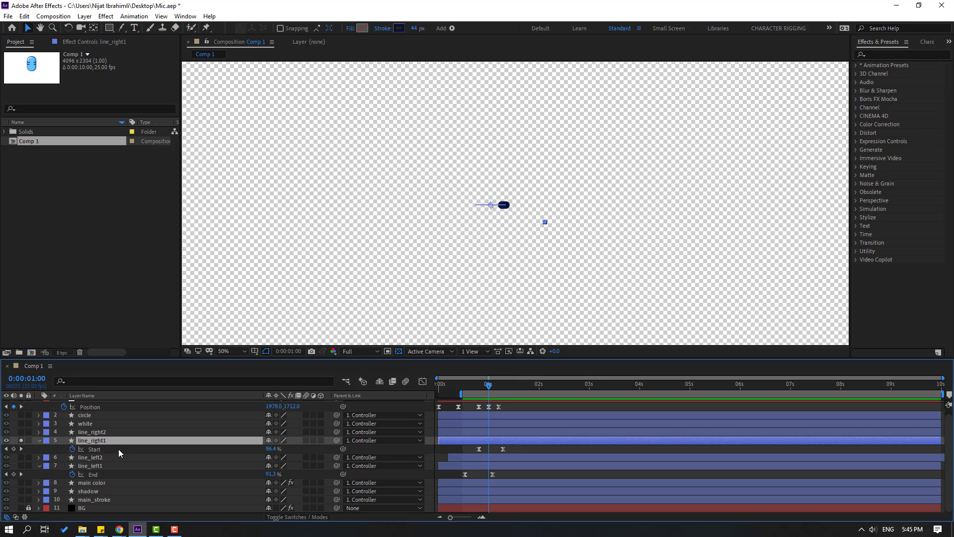
drag(503, 385, 515, 386)
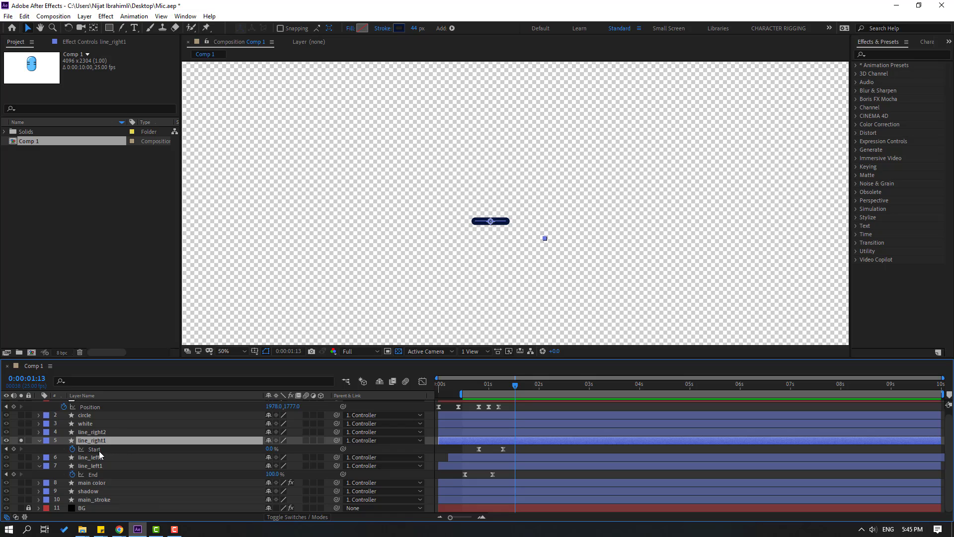
click(99, 450)
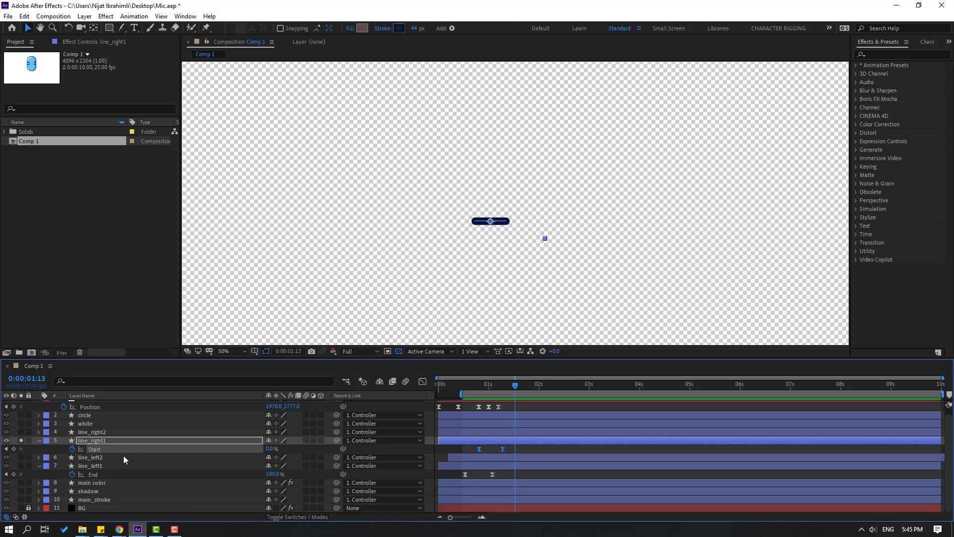
click(21, 441)
Replace line_right2's End animation with the copied Start keyframes and align them with line_right1's, beginning at about frame 20
click(90, 431)
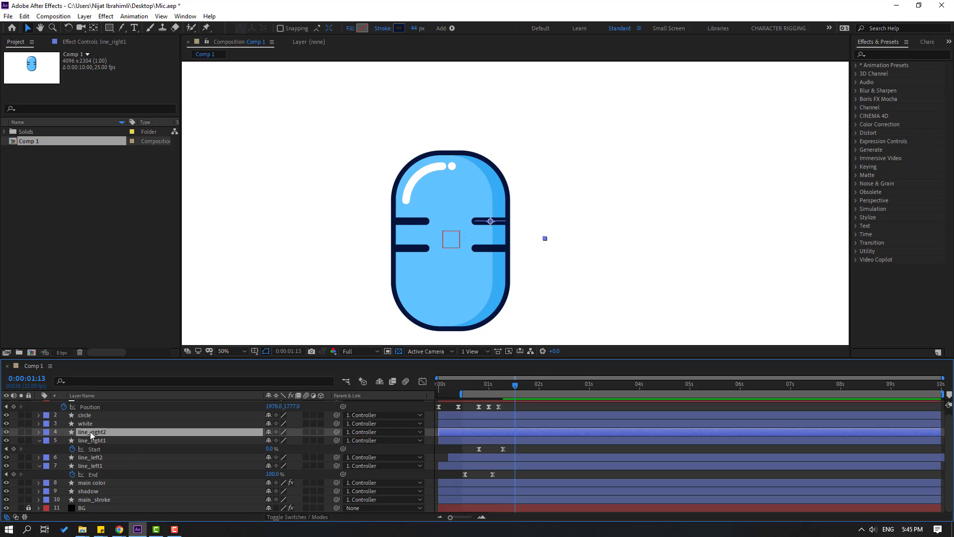
key(u)
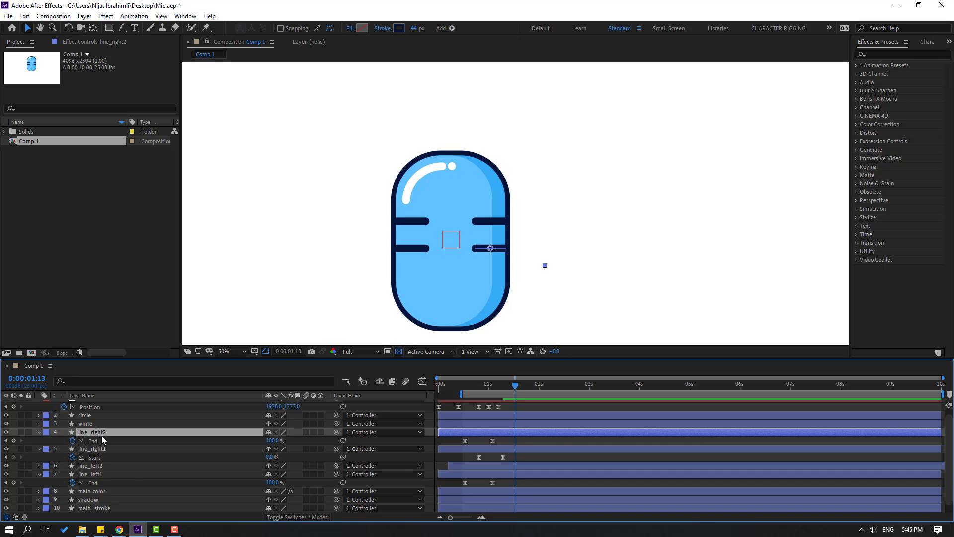
click(72, 440)
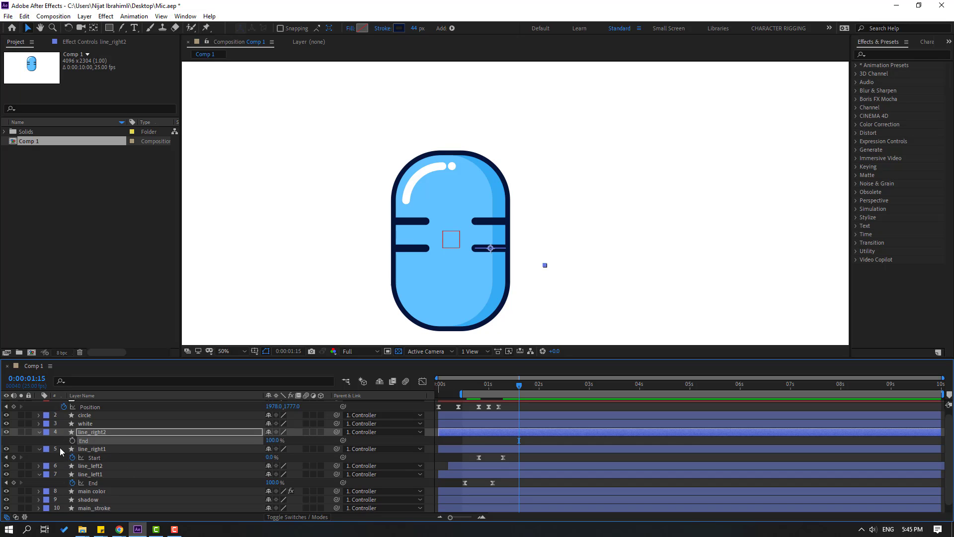
click(40, 433)
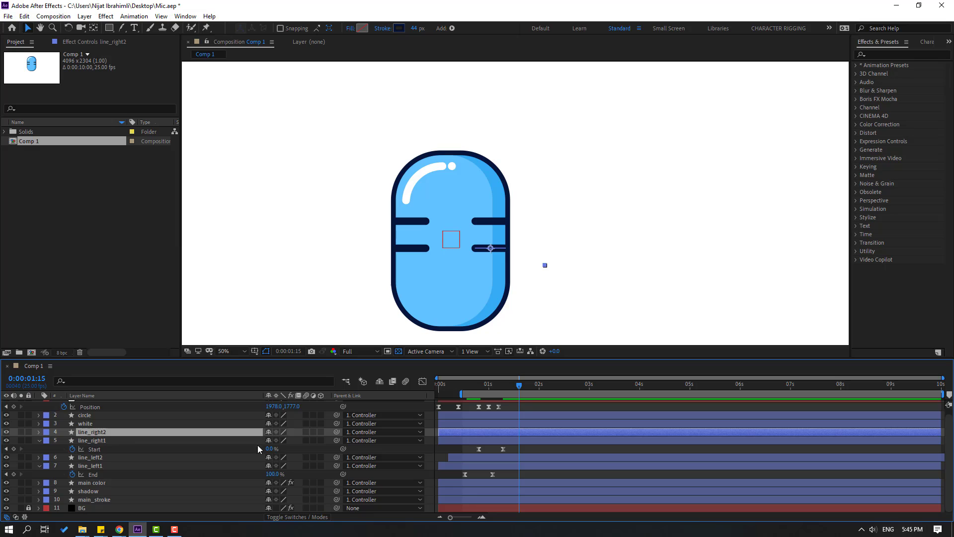
key(ctrl+v)
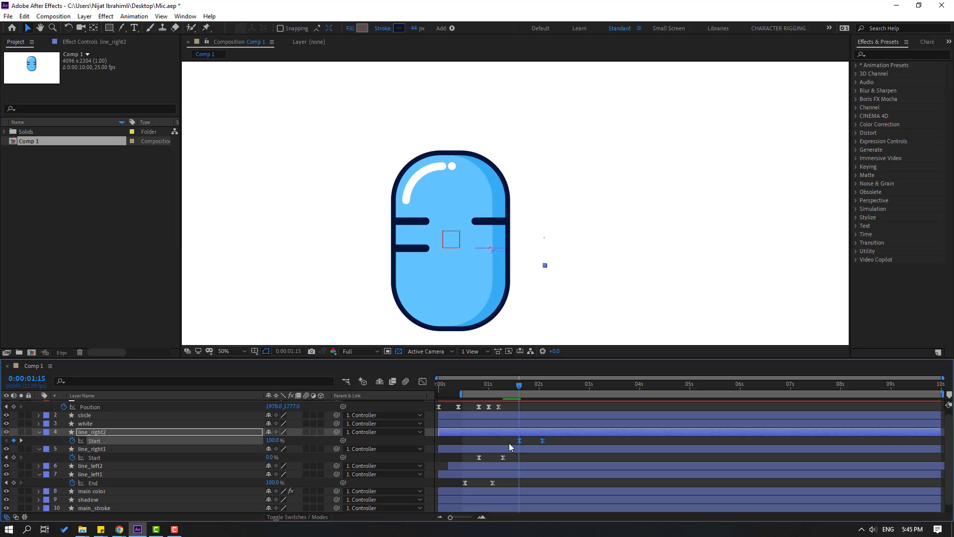
drag(521, 445, 479, 445)
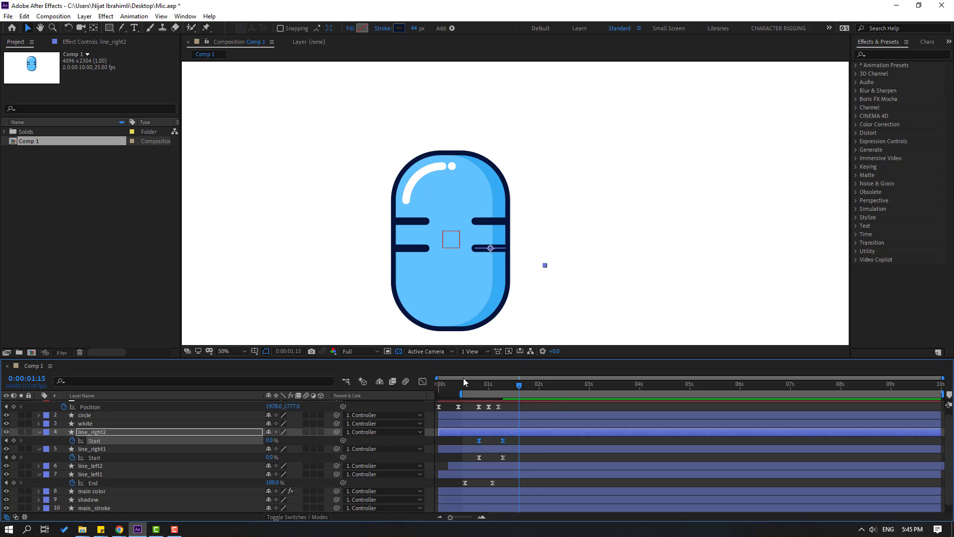
Offset line_right2's Start keyframes about 3 frames later than line_right1's and check the stagger back to frame 21
click(474, 385)
drag(481, 386, 499, 393)
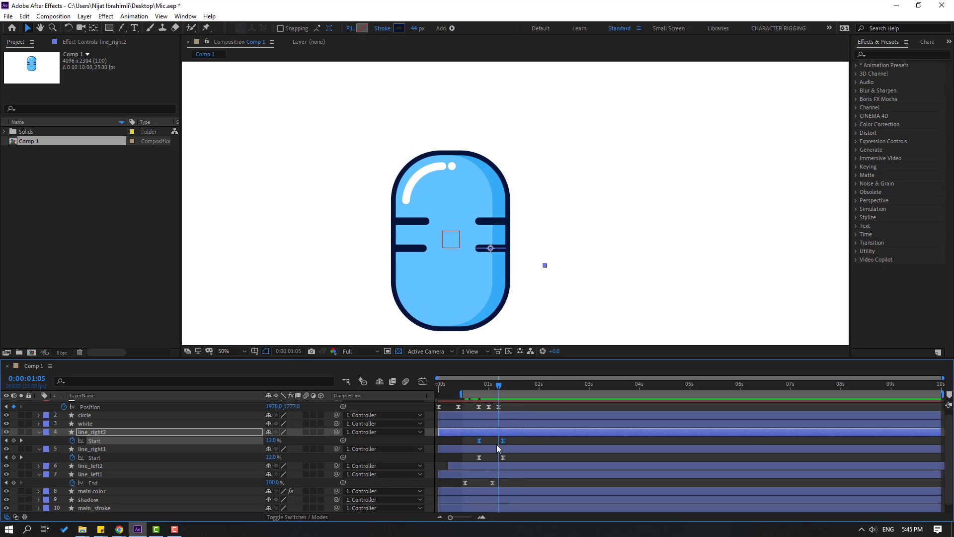
drag(502, 441, 507, 441)
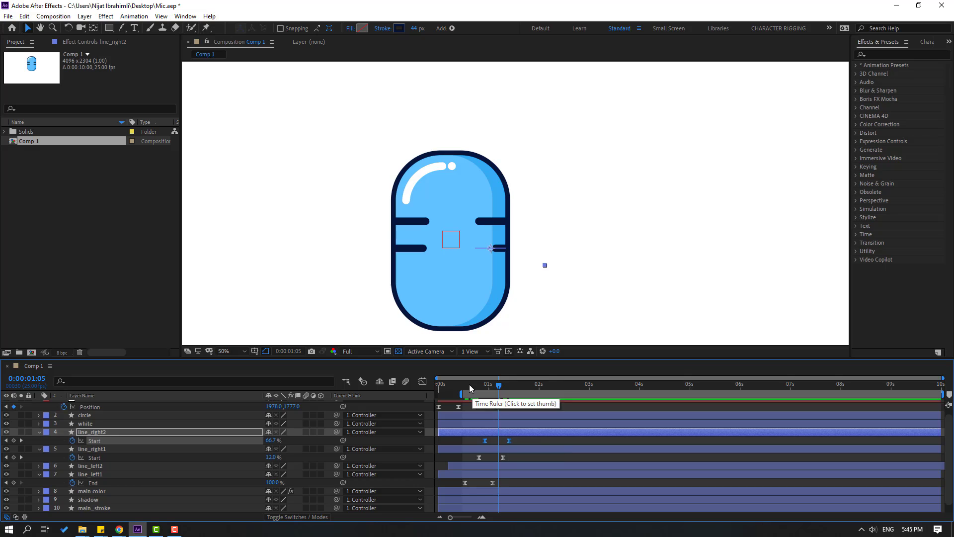
click(486, 386)
mouse_move(494, 391)
mouse_down()
mouse_move(511, 388)
mouse_move(480, 389)
mouse_up()
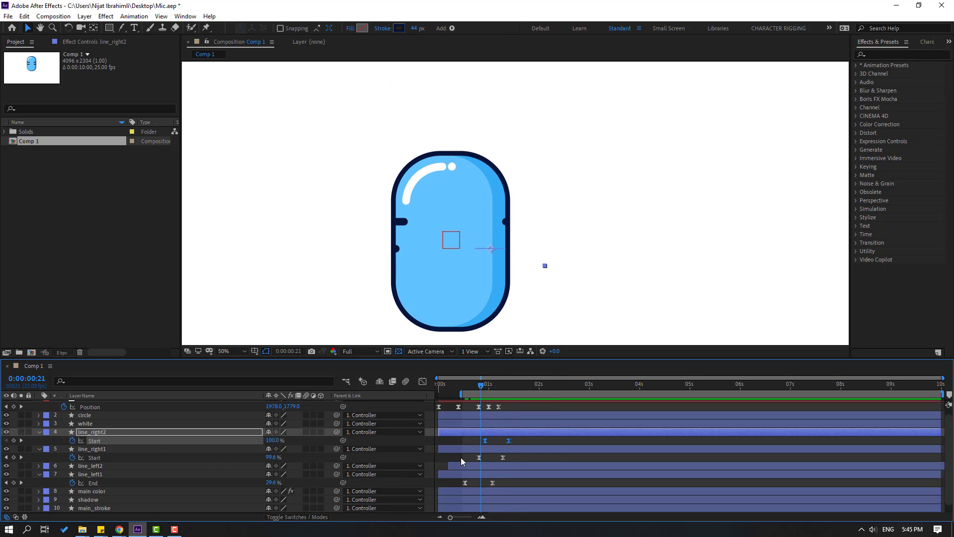
Reveal line_left2's End keyframes so the timing of all four line layers can be compared
scroll(446, 461, up, 1)
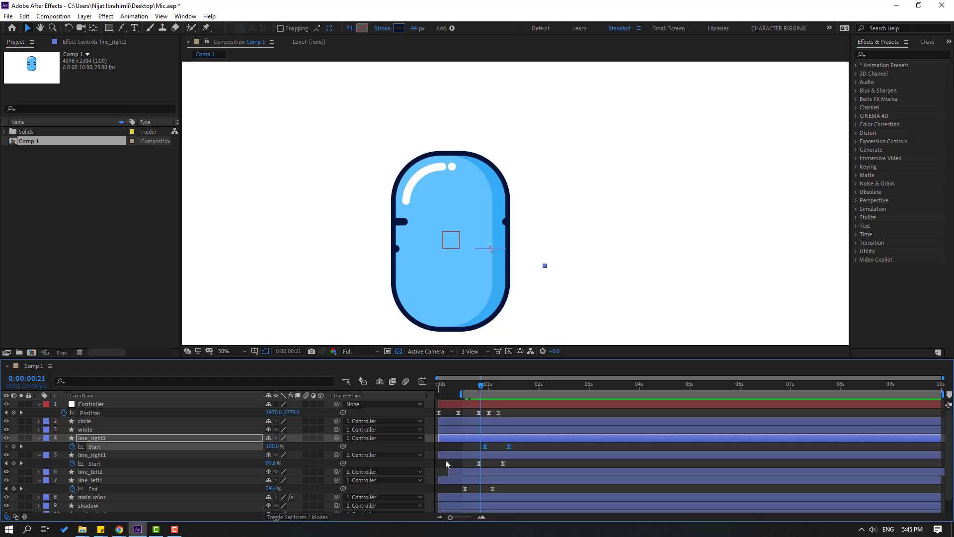
click(97, 472)
key(u)
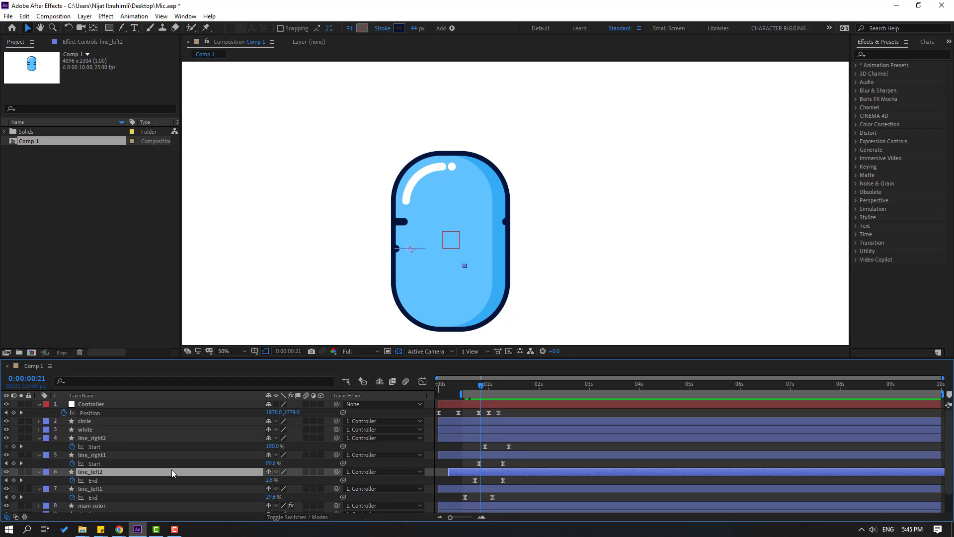
scroll(501, 449, down, 3)
scroll(454, 266, down, 1)
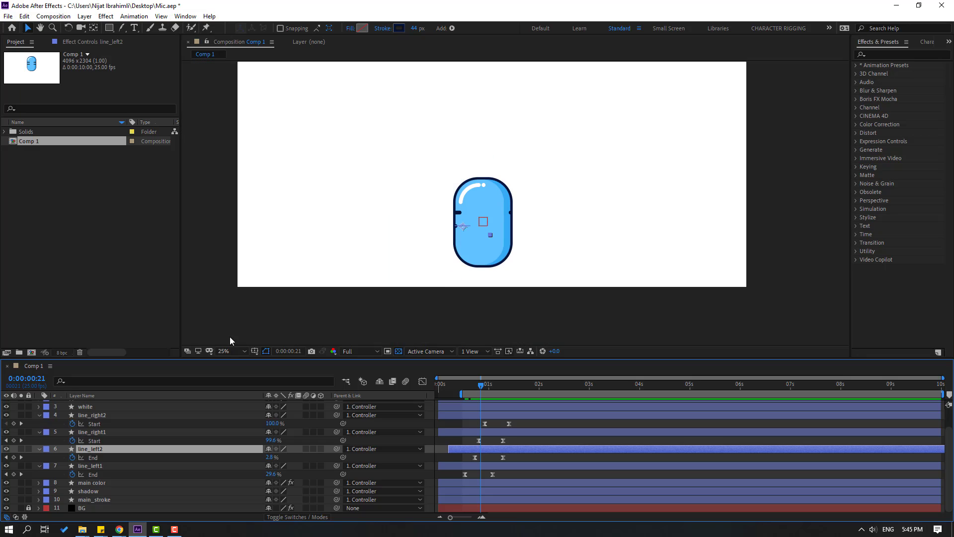
Fit the composition in the viewer, extend the work area to the start of the composition, and preview the whole animation
click(231, 349)
click(259, 187)
key(space)
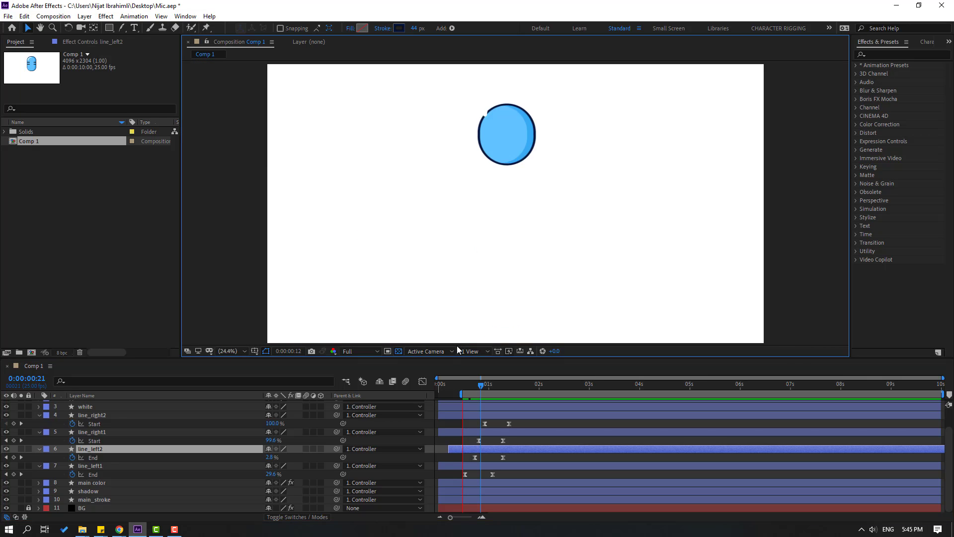
key(space)
drag(458, 390, 401, 398)
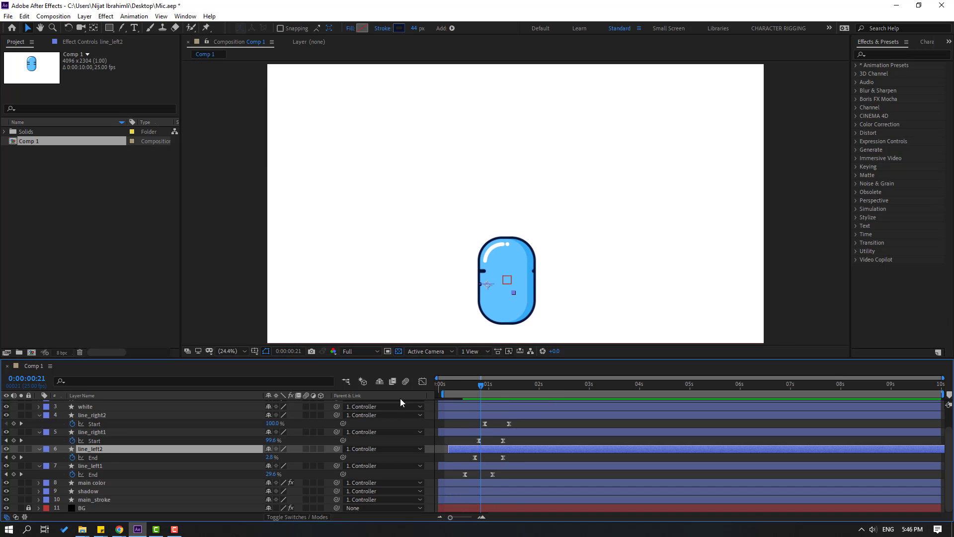
scroll(429, 296, down, 1)
key(space)
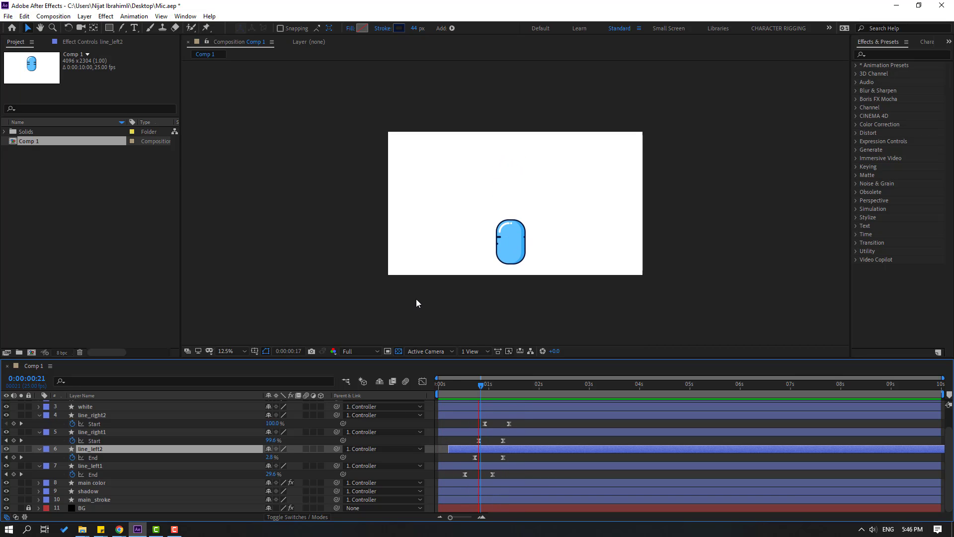
key(space)
key(period)
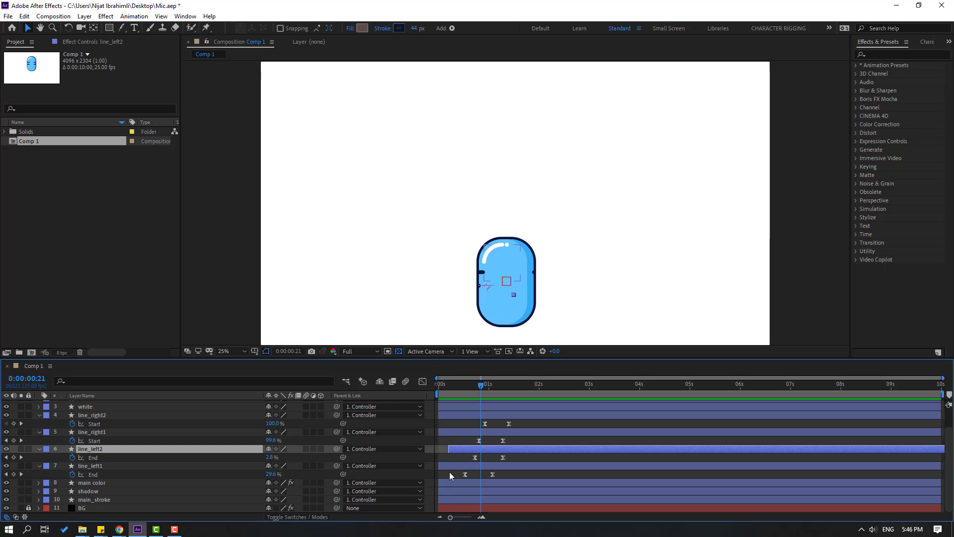
Shift the Trim Paths keyframes of all four line layers about 3 frames earlier and preview the animation
mouse_move(517, 419)
mouse_down()
mouse_move(477, 471)
mouse_move(455, 472)
mouse_up()
key(space)
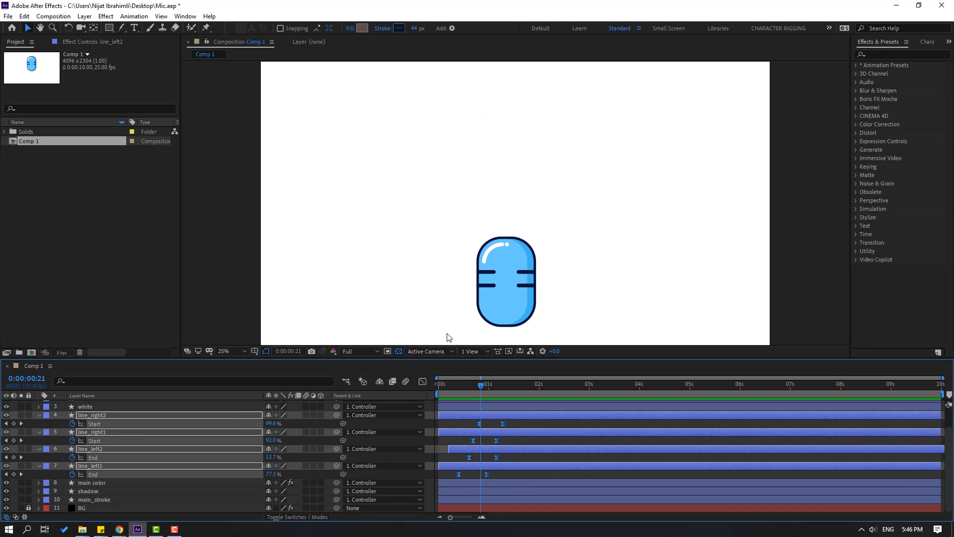
key(space)
drag(475, 380, 559, 384)
Collapse the line layers, then paste the copied Trim Paths Start animation onto the white layer at 0:00:01:16 and reveal its keyframes
click(39, 415)
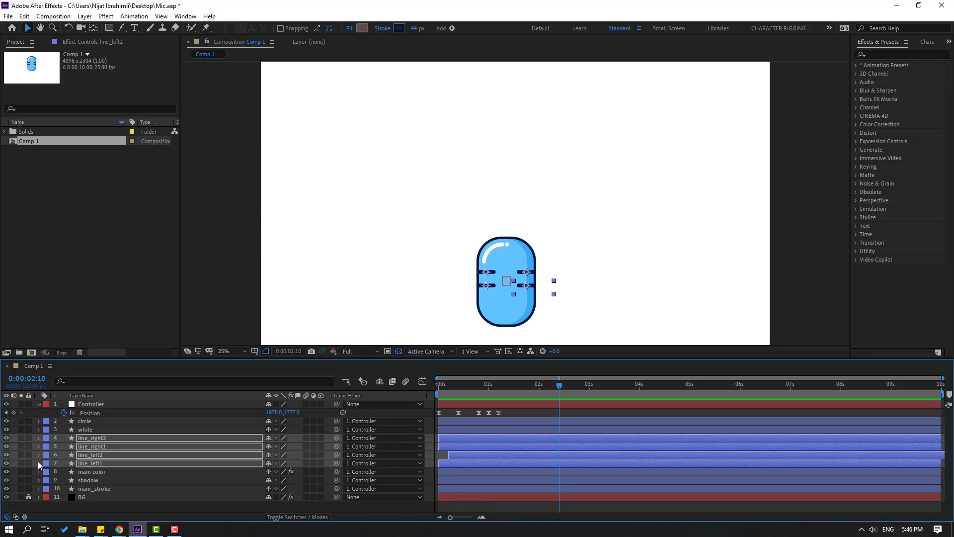
click(82, 430)
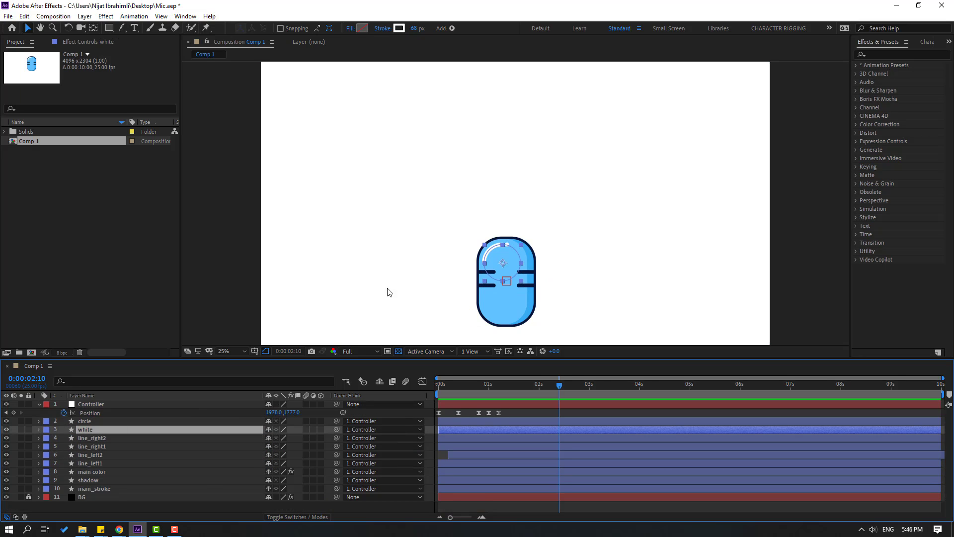
scroll(386, 292, up, 1)
drag(515, 380, 521, 383)
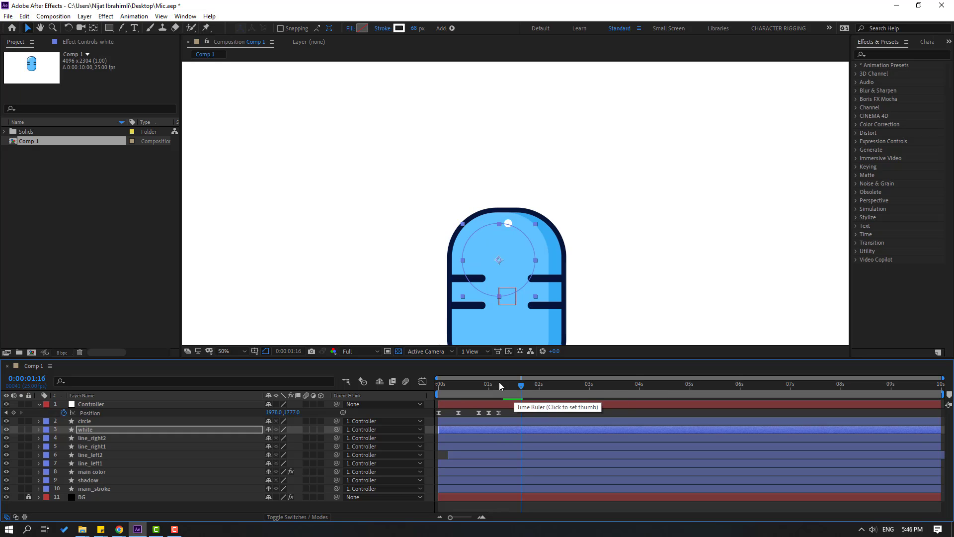
drag(499, 381, 521, 391)
key(u)
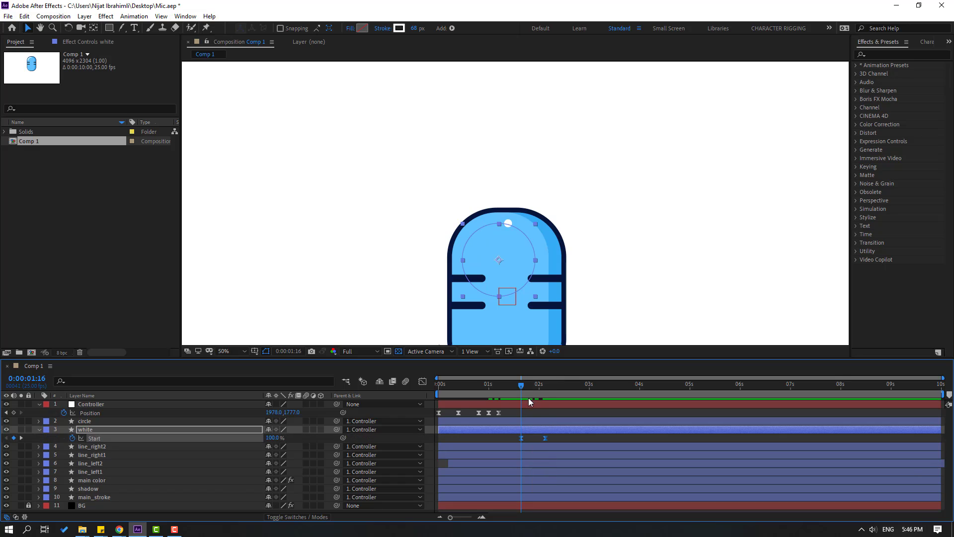
Move the white layer's first Start keyframe about 8 frames earlier, reshape its speed graph to peak midway, and preview the animation
click(528, 437)
drag(522, 438, 505, 438)
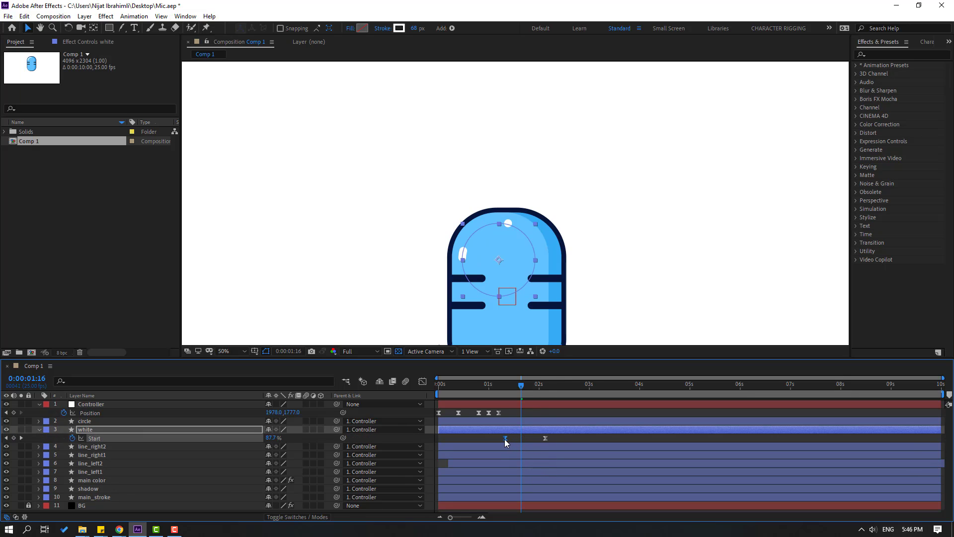
click(424, 382)
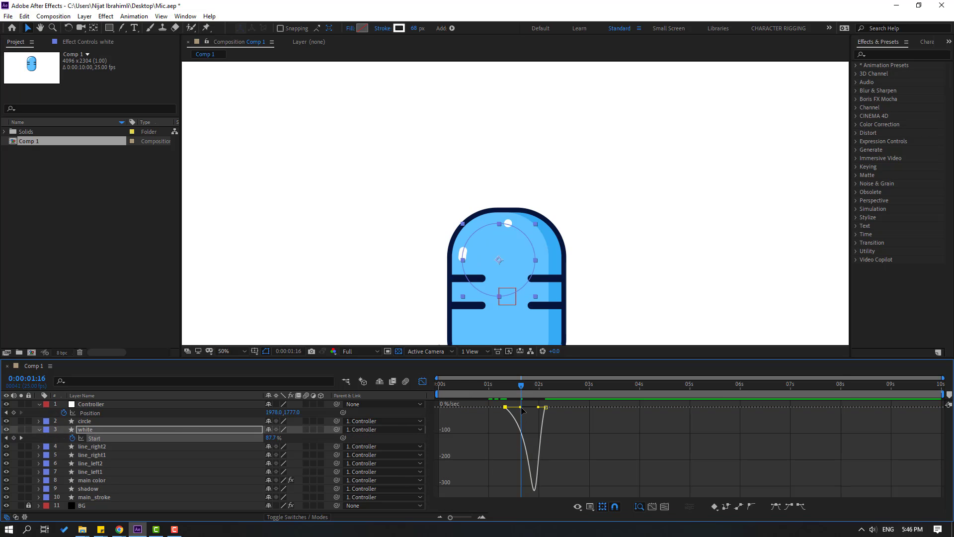
mouse_move(538, 408)
mouse_down()
mouse_move(516, 408)
mouse_move(526, 407)
mouse_up()
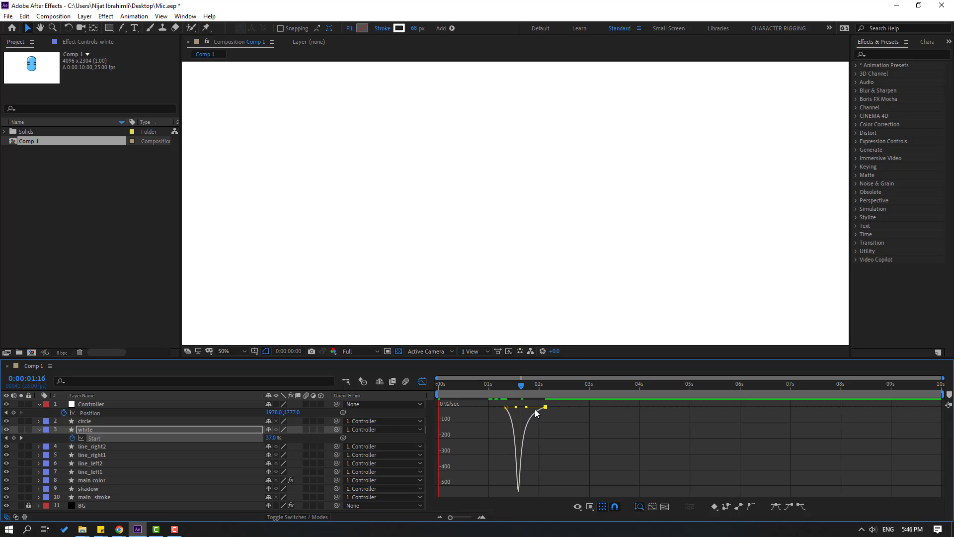
key(space)
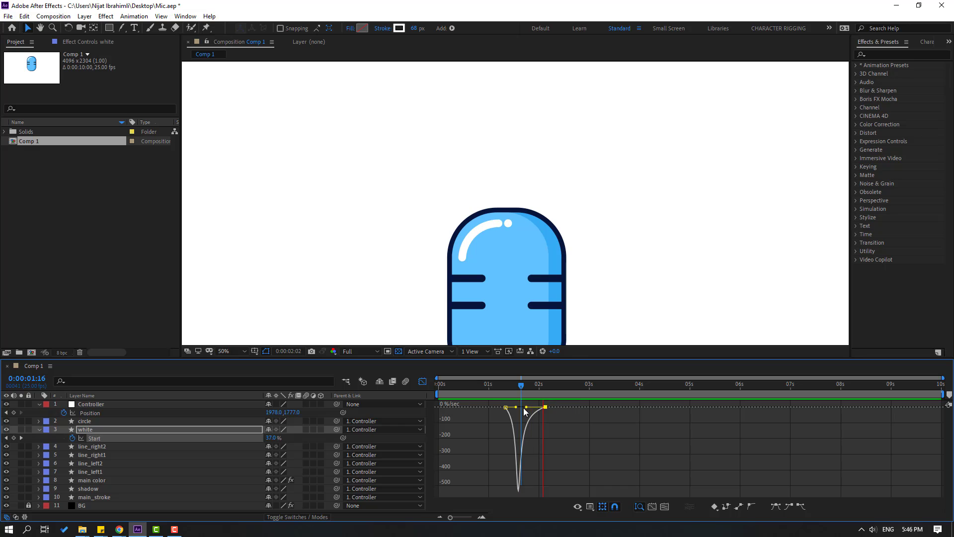
key(space)
click(423, 381)
Shift both Start keyframes of the white layer earlier to begin at about 0:00:00:14, previewing the timing
click(508, 440)
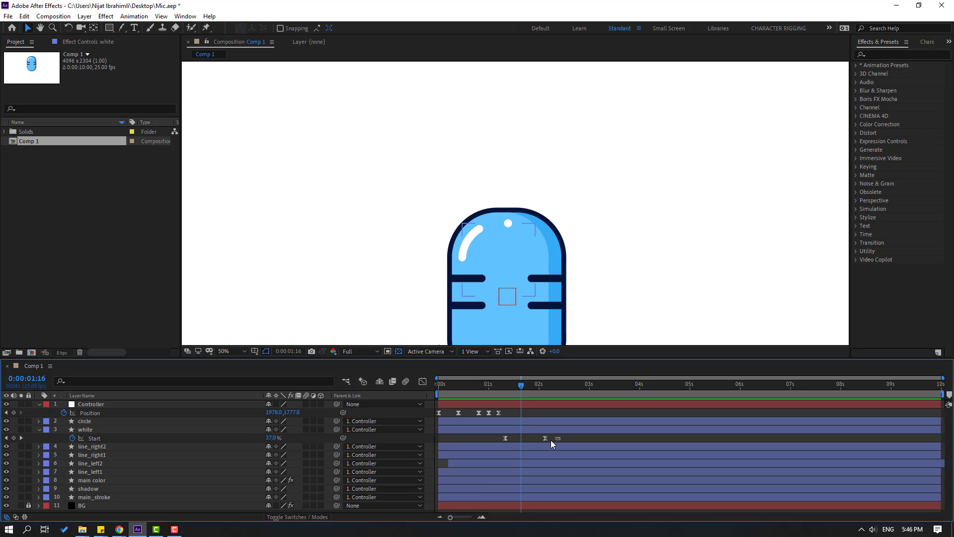
drag(562, 434, 493, 445)
scroll(535, 324, down, 2)
drag(431, 386, 475, 384)
drag(505, 438, 475, 438)
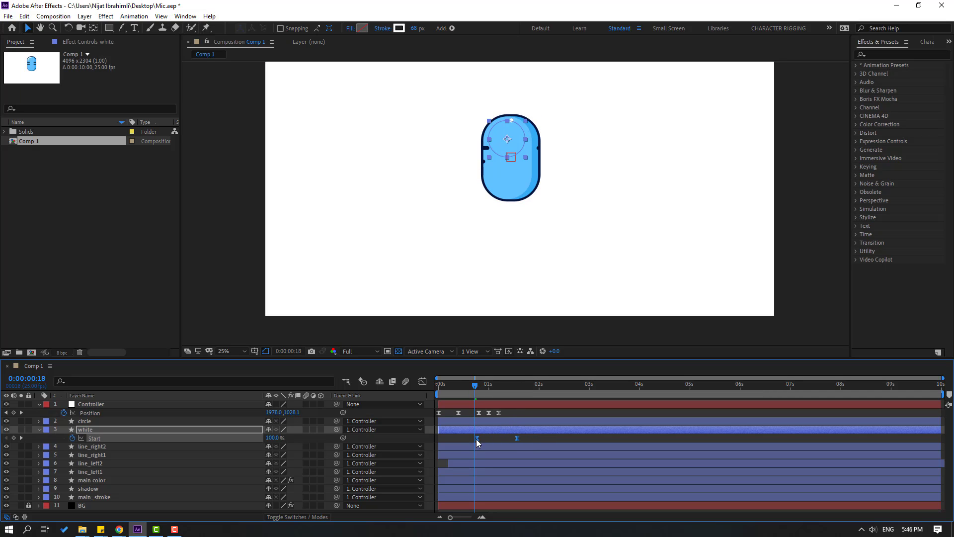
key(space)
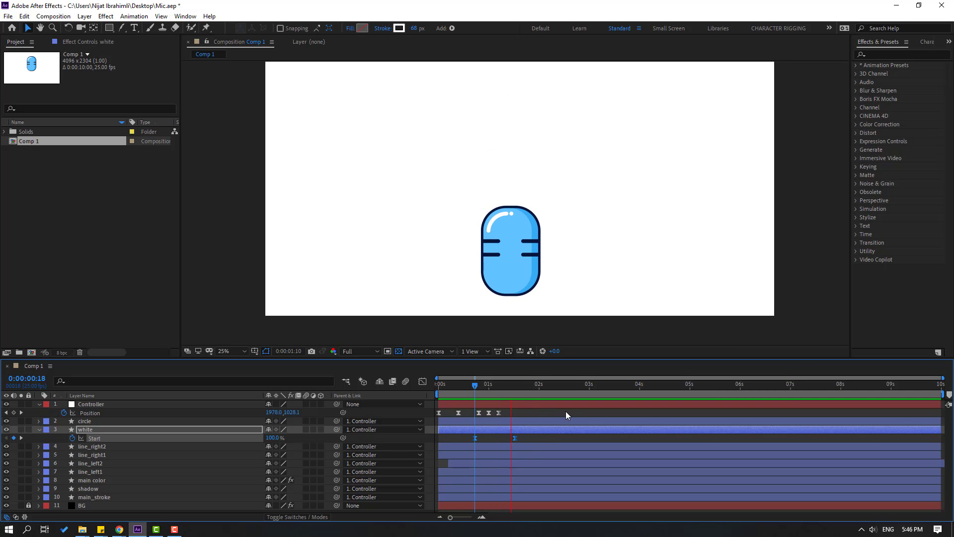
key(space)
drag(475, 438, 469, 441)
key(space)
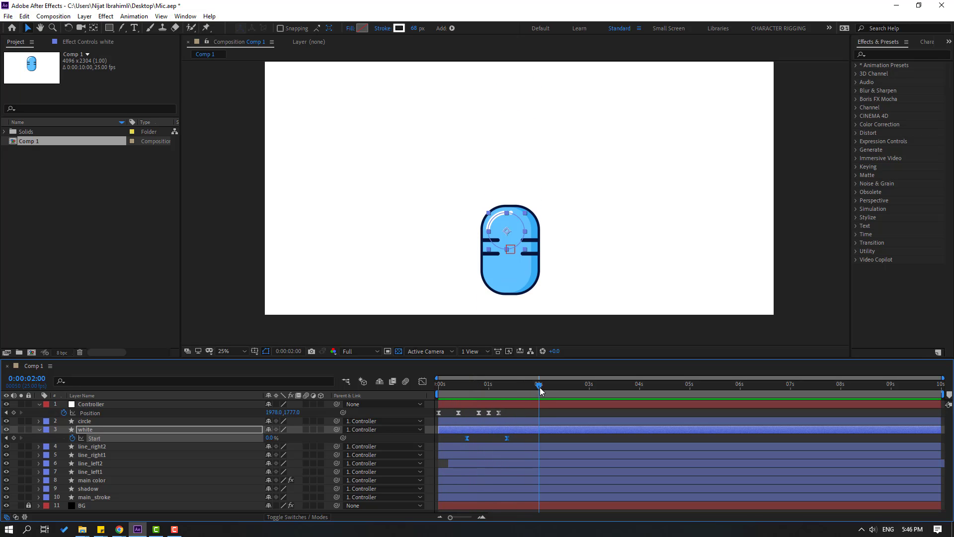
Add a Scale keyframe of 0% to the circle layer at 0:00:00:17
click(89, 421)
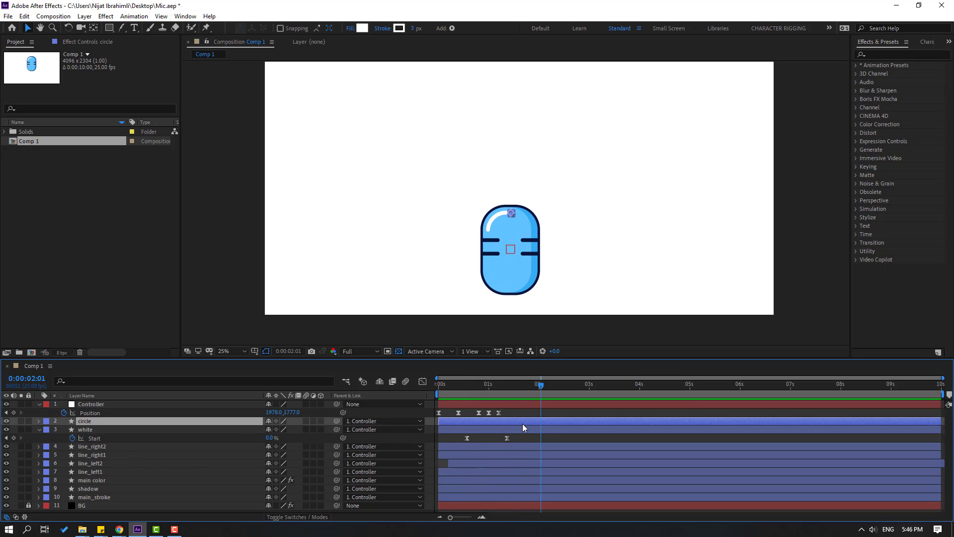
key(s)
click(293, 429)
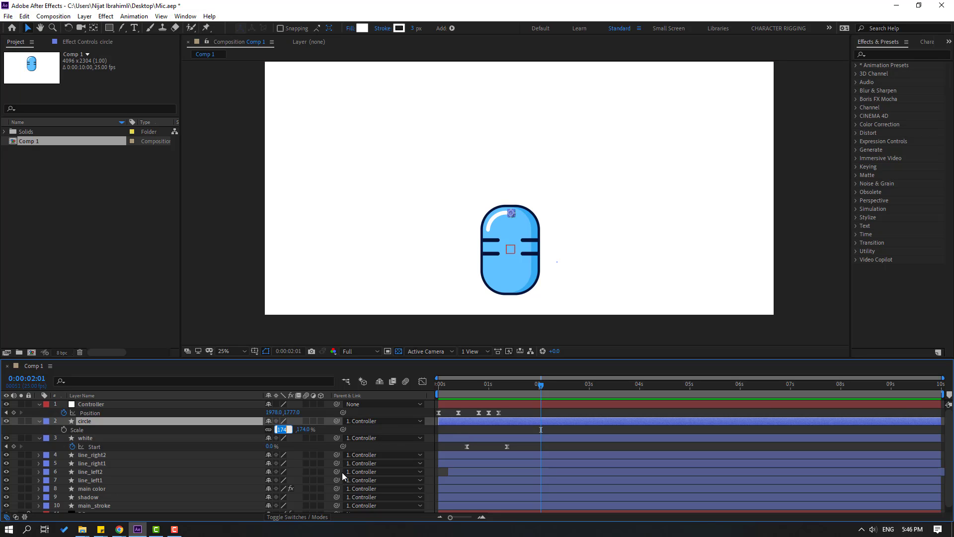
text(0)
key(Return)
click(467, 385)
drag(470, 387, 471, 387)
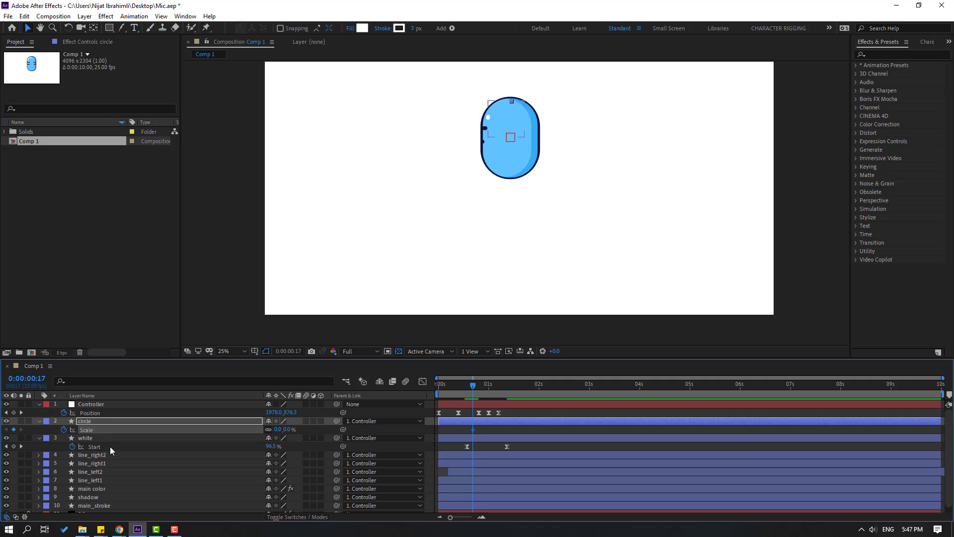
Add circle Scale keyframes of 200% at 0:00:01:02 and 175% at 0:00:01:22, with an intermediate keyframe at 0:00:01:12
key(space)
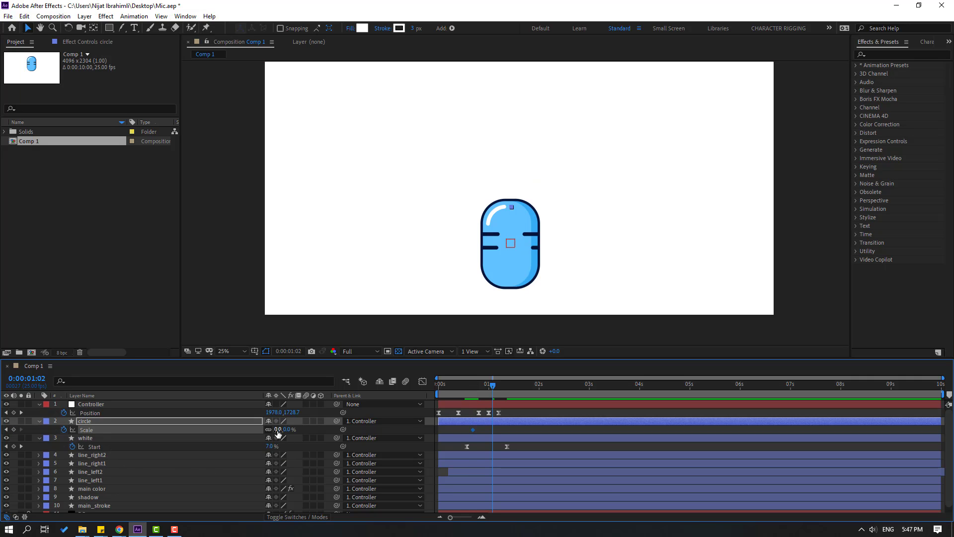
text(200)
key(Return)
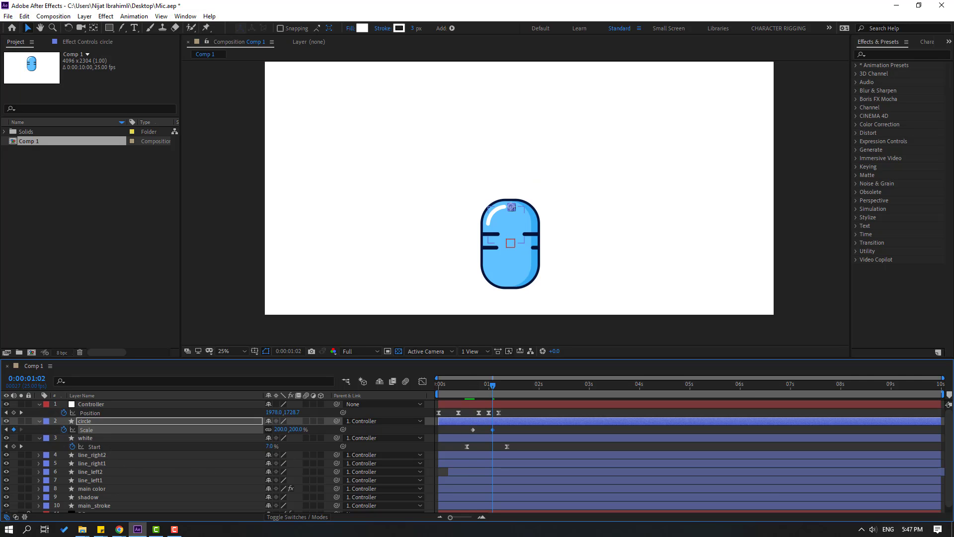
key(shift+Page_Down)
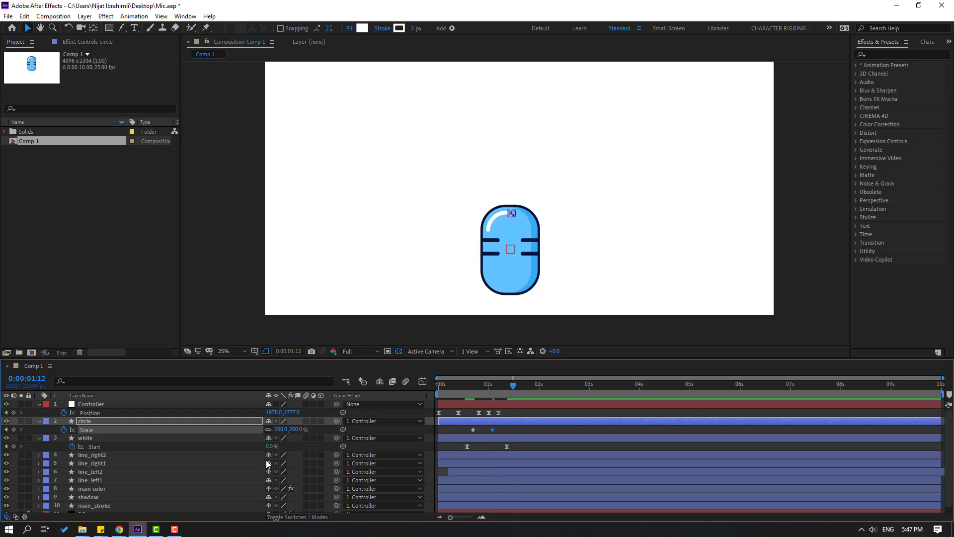
click(280, 429)
key(Return)
key(shift+Page_Down)
click(280, 429)
text(175)
key(Return)
Apply Easy Ease to all of the circle layer's Scale keyframes and preview the animation
drag(544, 429, 472, 432)
right_click(472, 431)
mouse_move(480, 424)
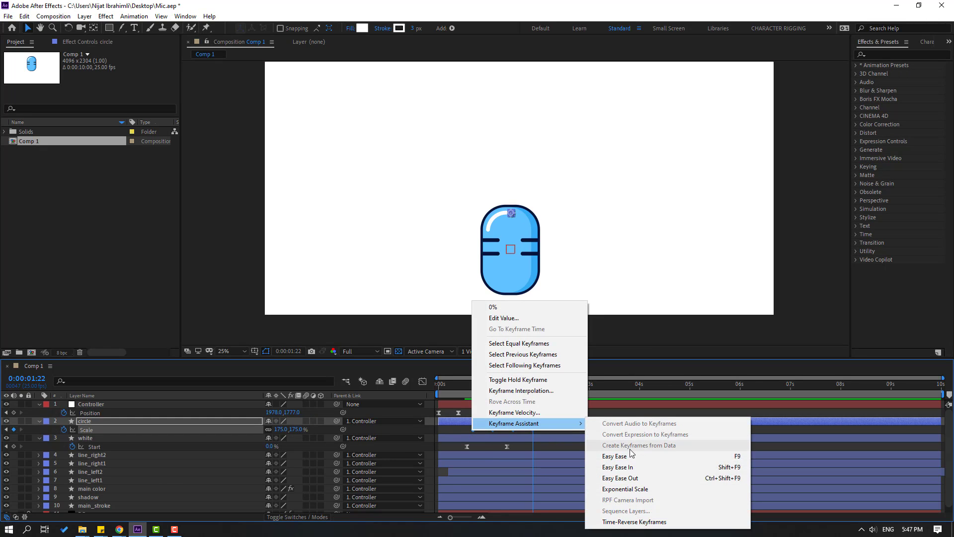
click(630, 453)
key(space)
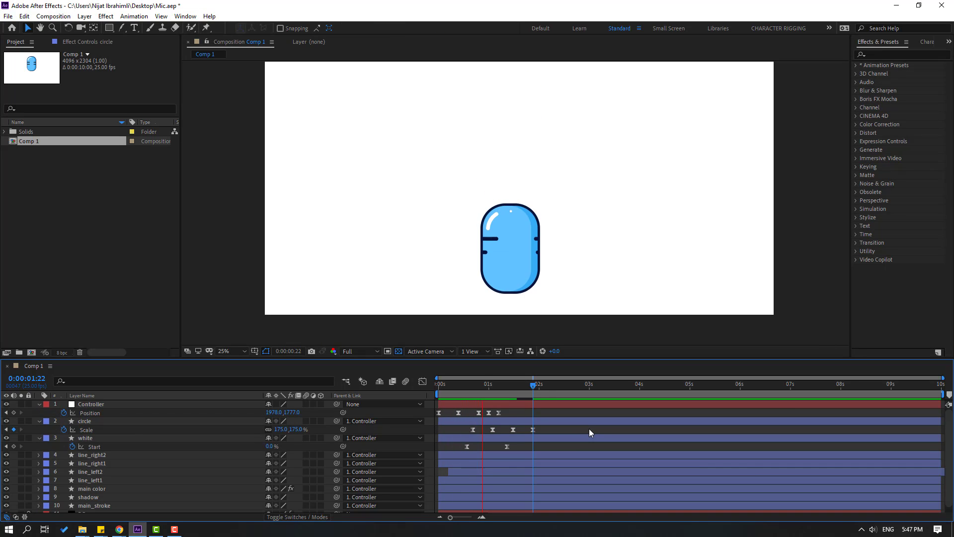
key(space)
key(space)
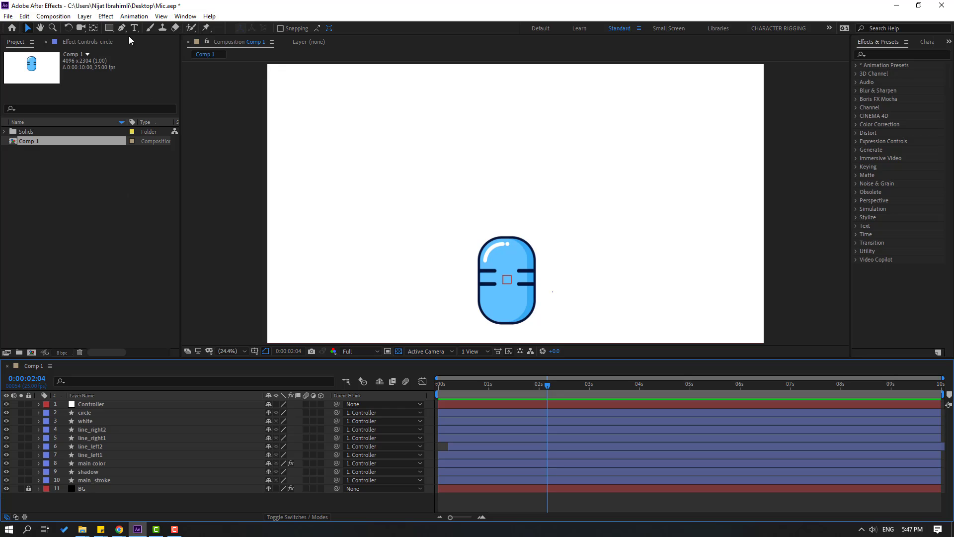
Draw a horizontal line about 190 px long below the microphone with the Pen tool, giving it a 25 px stroke and a centred anchor point
key(h)
drag(508, 322, 505, 225)
key(g)
scroll(503, 282, up, 3)
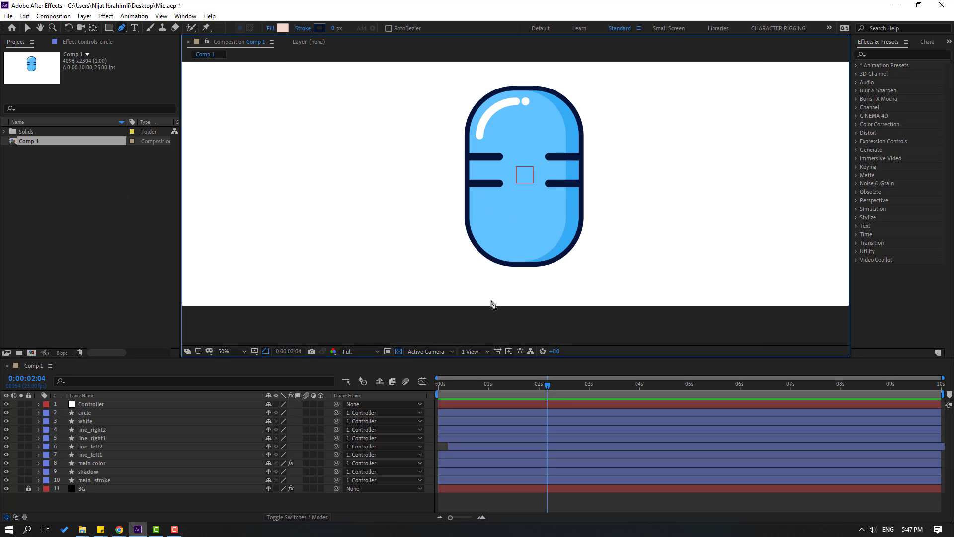
click(480, 297)
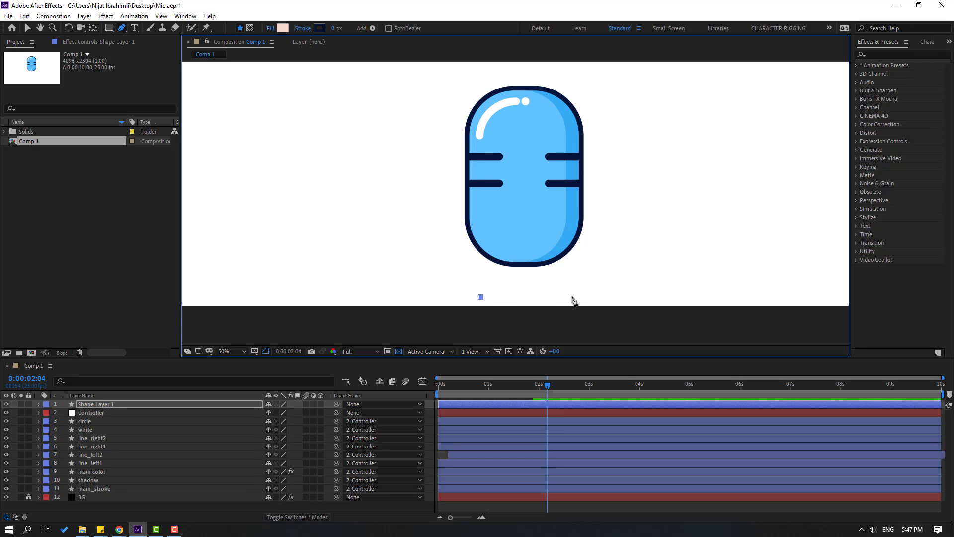
click(569, 297)
click(29, 29)
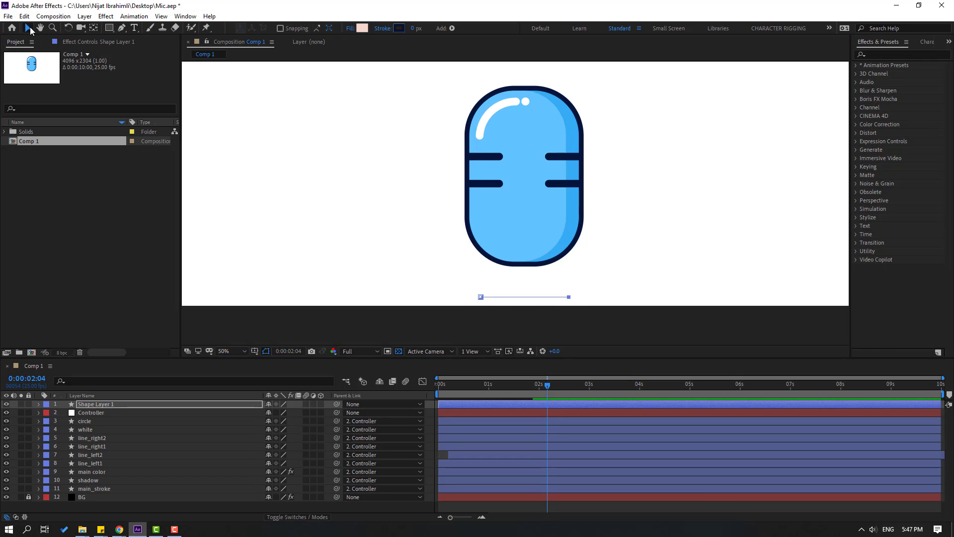
drag(411, 29, 423, 28)
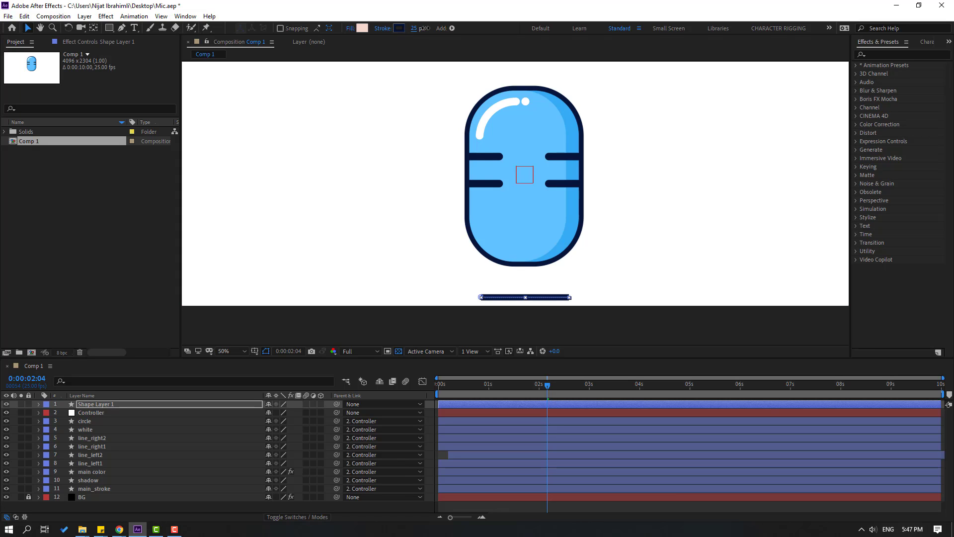
click(296, 508)
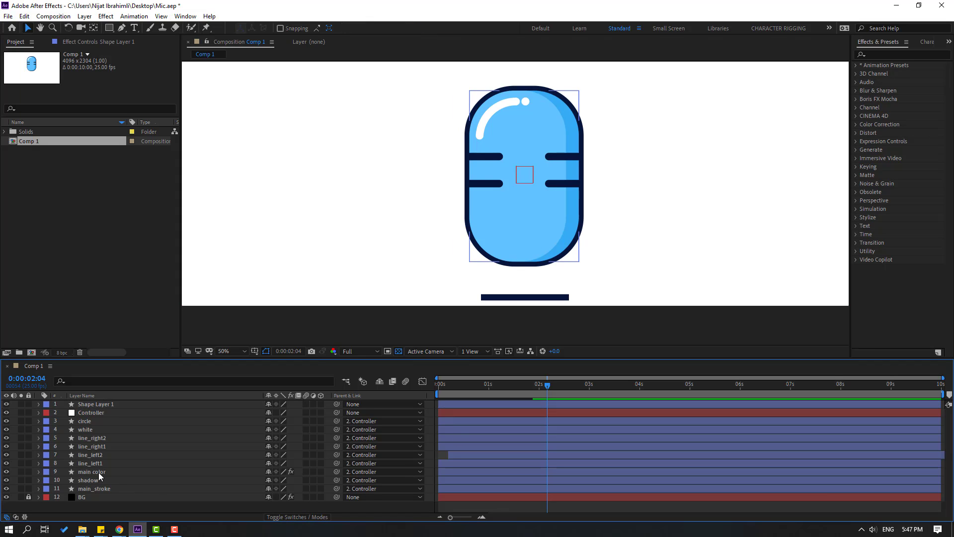
Copy line_left1's Trim Paths End animation onto Shape Layer 1 at the start of the composition and preview it
click(112, 463)
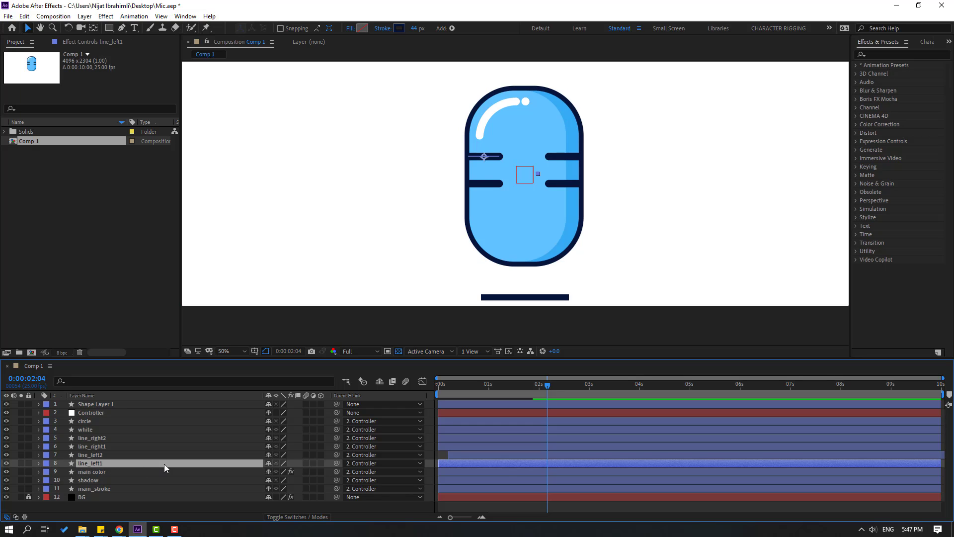
key(u)
click(94, 471)
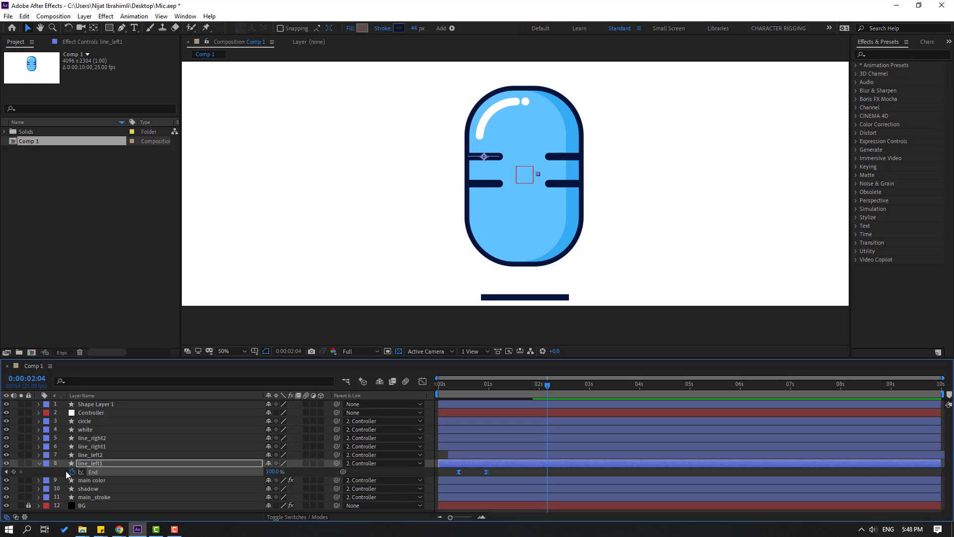
click(38, 463)
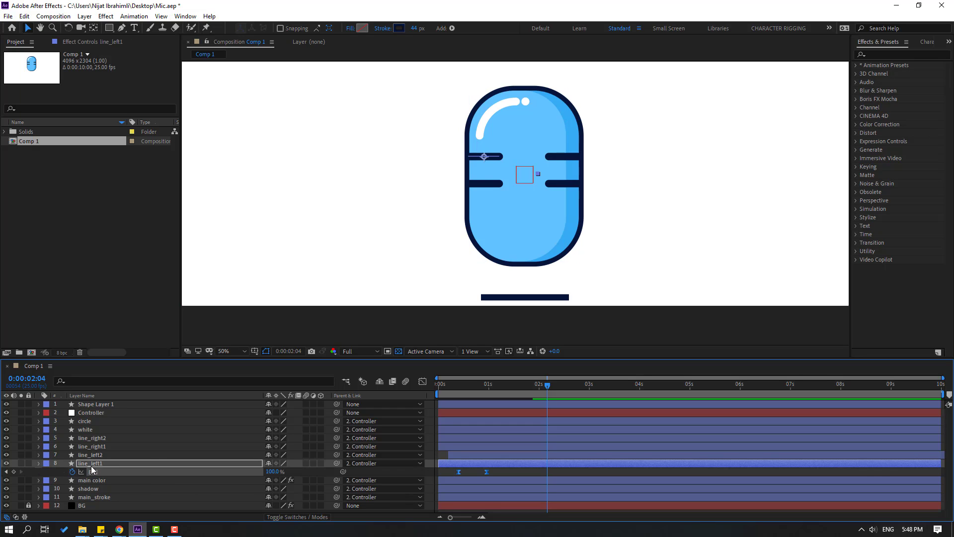
click(94, 405)
mouse_move(523, 386)
mouse_down()
mouse_move(428, 395)
mouse_move(518, 387)
mouse_up()
scroll(459, 283, down, 4)
scroll(459, 287, up, 2)
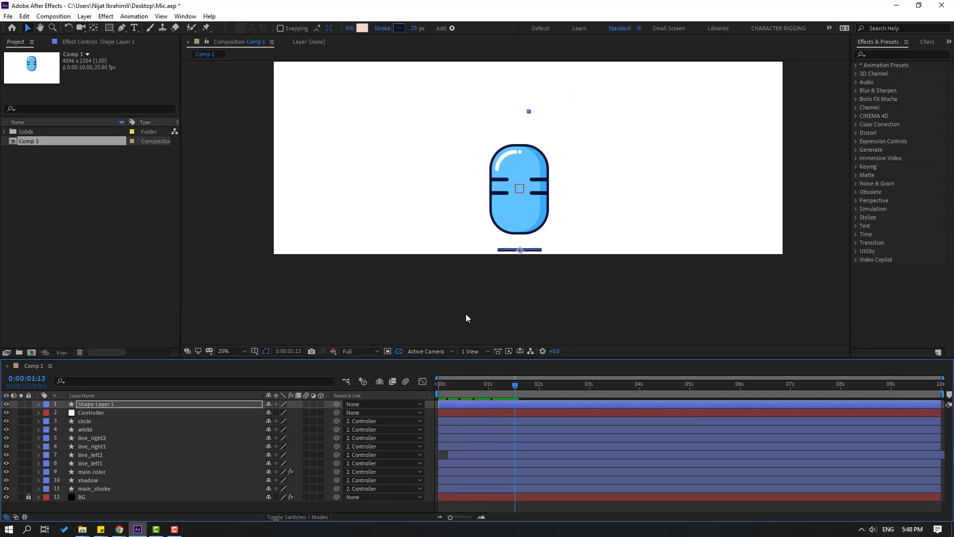
key(space)
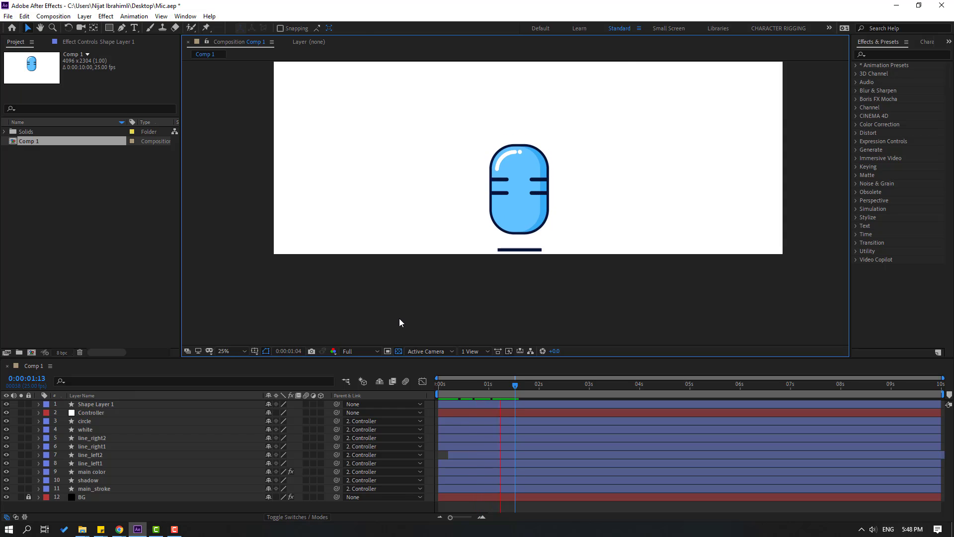
key(space)
Set the stroke width of the line below the microphone to 27 px
click(521, 250)
scroll(521, 251, up, 3)
drag(418, 28, 416, 28)
click(422, 298)
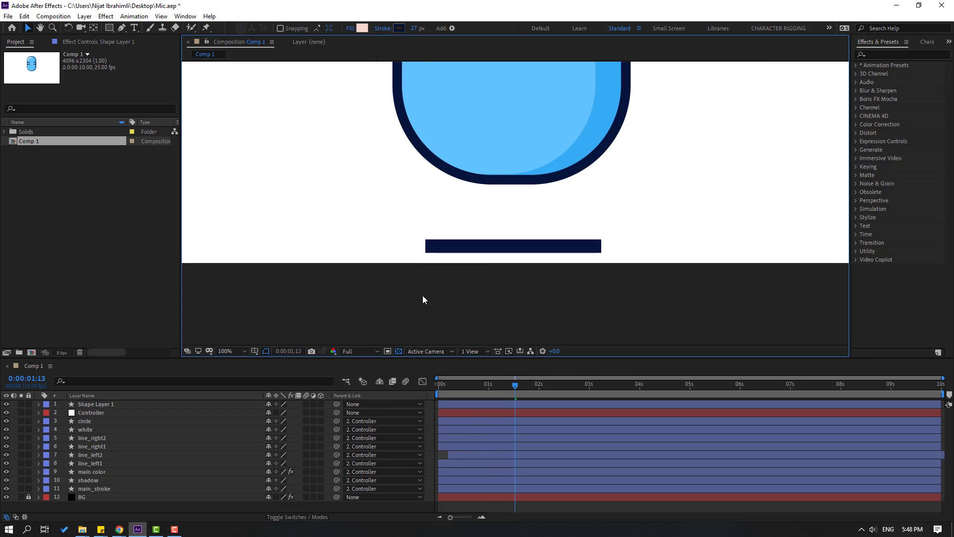
Change the Line Cap of Shape Layer 1's stroke to Round Cap
click(46, 407)
click(38, 404)
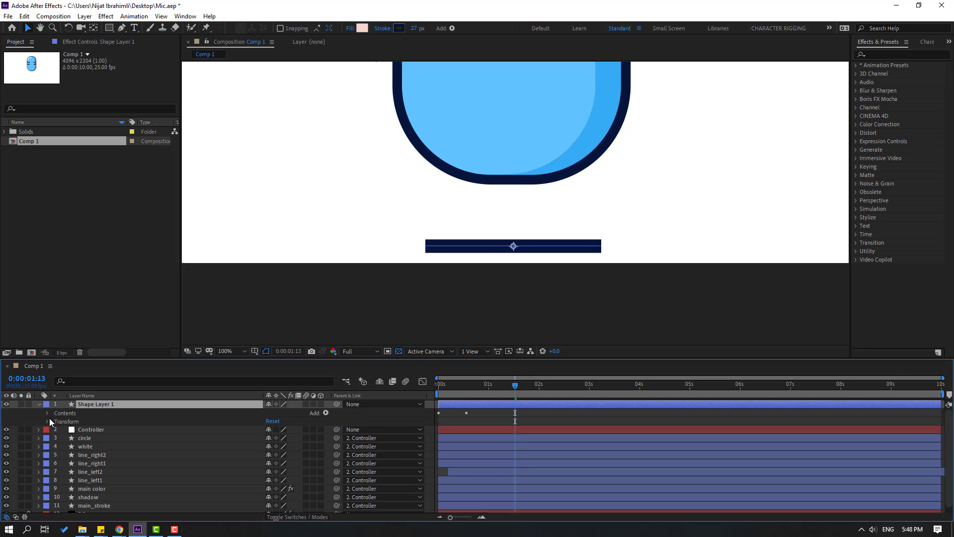
click(48, 413)
click(56, 421)
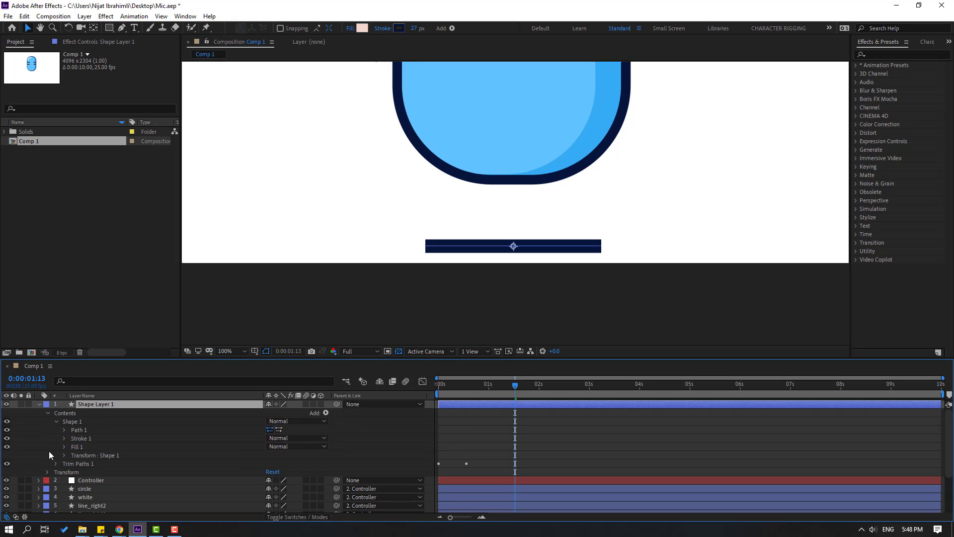
click(64, 438)
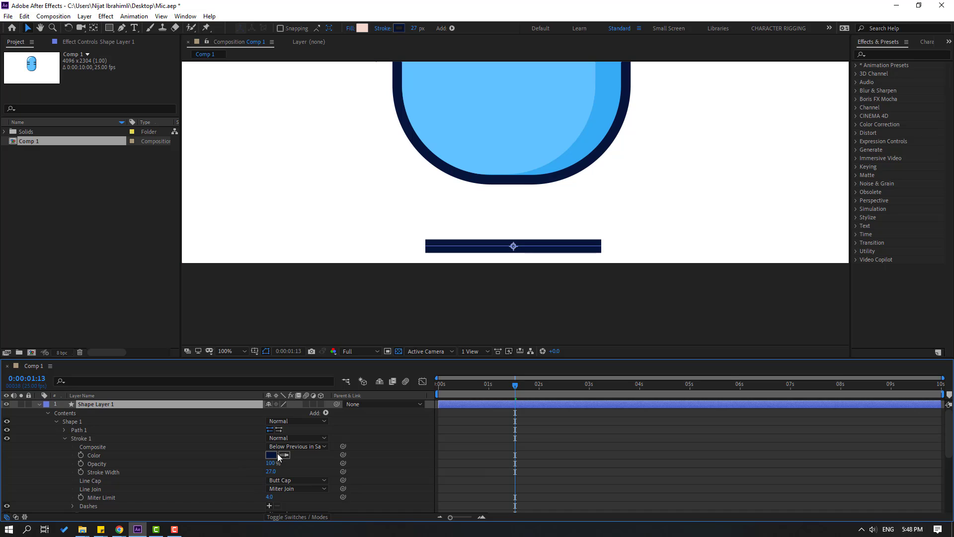
click(284, 480)
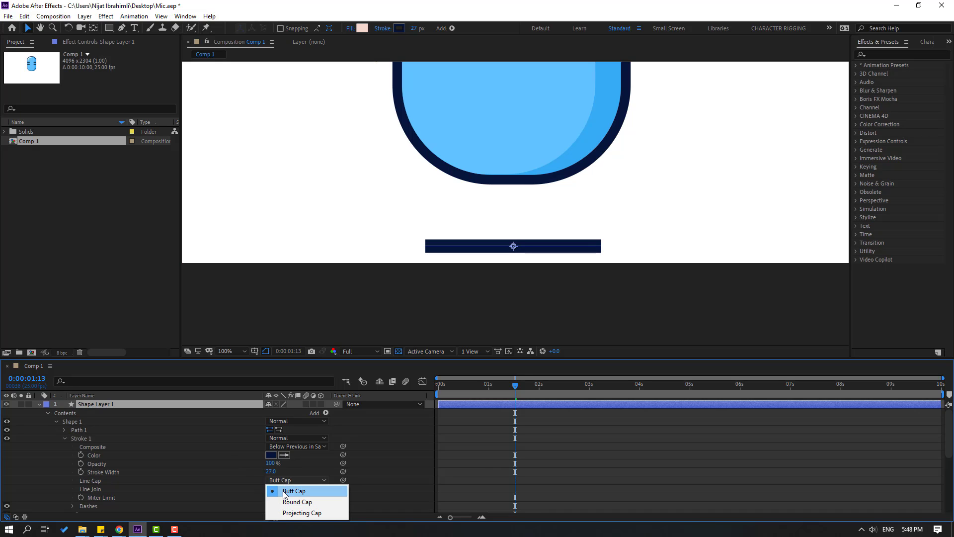
click(308, 503)
key(F2)
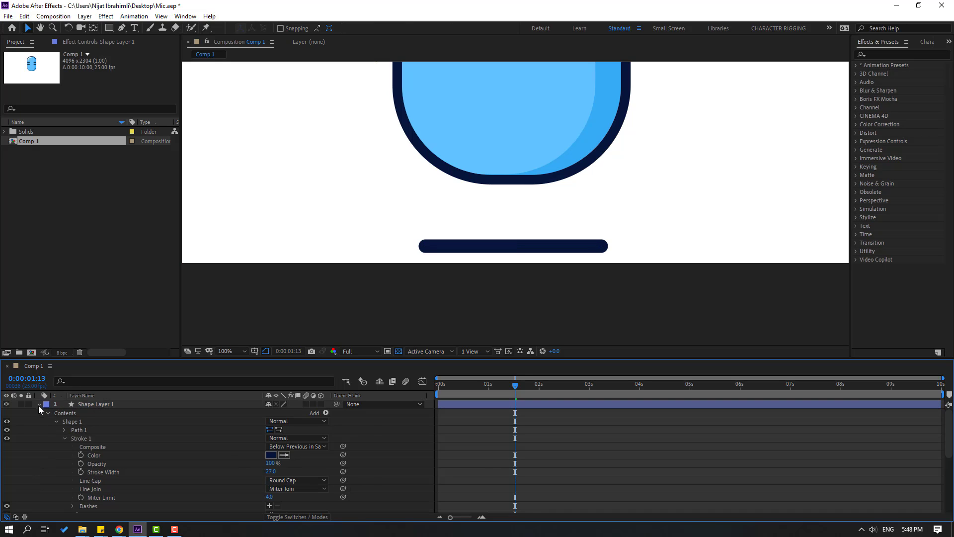
Duplicate the horizontal line layer below the microphone and set the copy's rotation to 90°
click(39, 404)
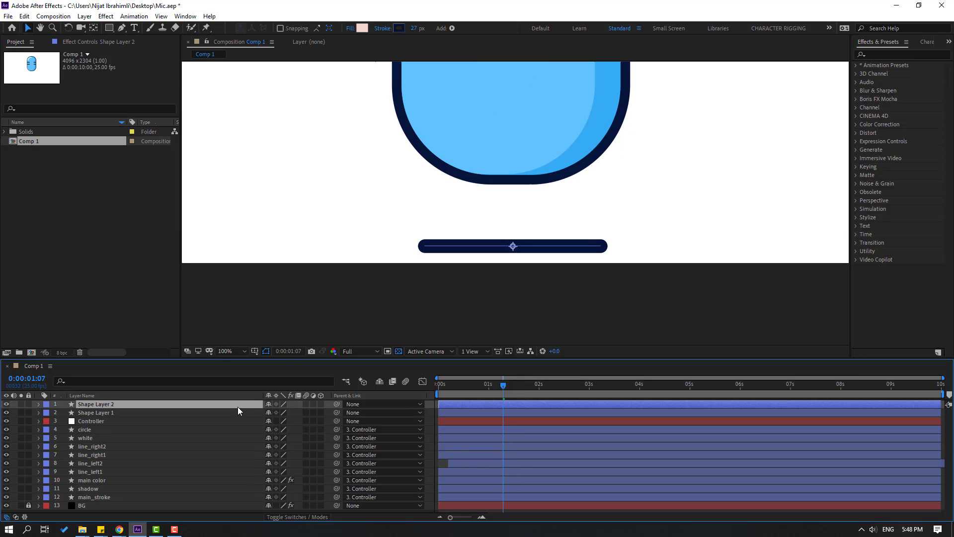
key(r)
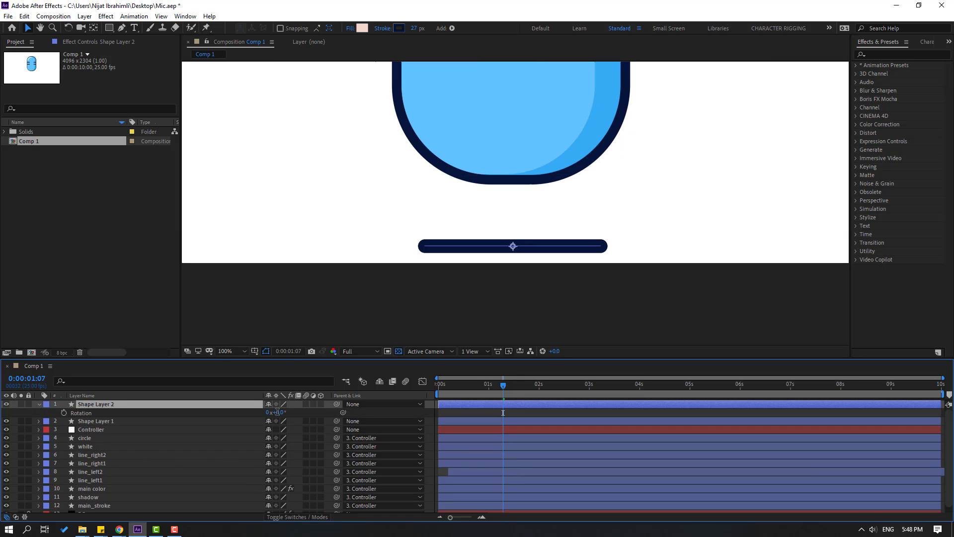
click(277, 413)
key(Return)
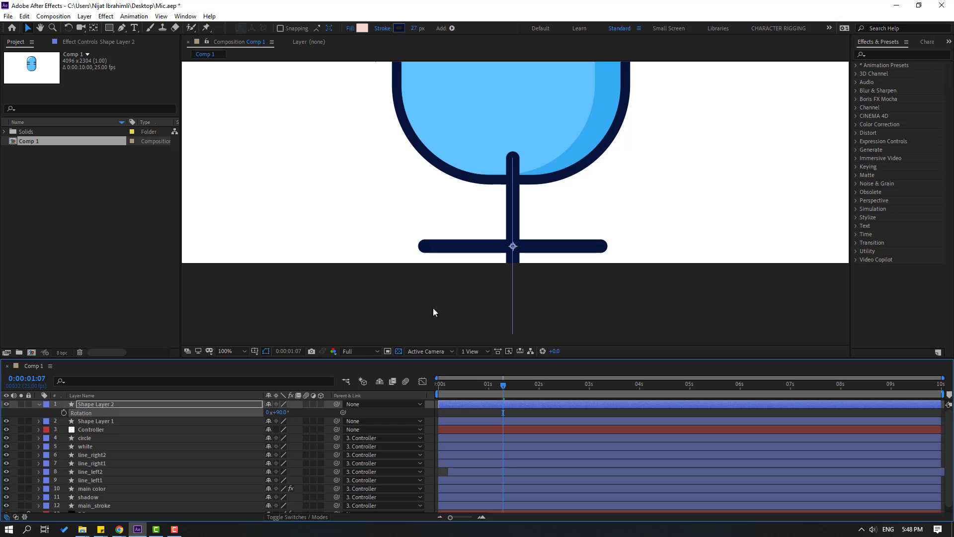
Set the vertical line's stroke width to 82 px and move it into the empty area beside the microphone
drag(414, 28, 441, 29)
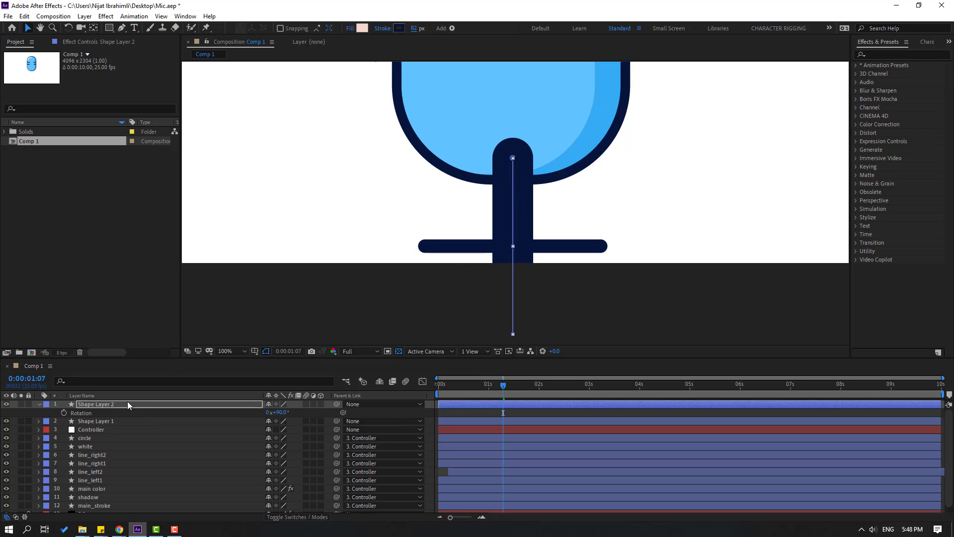
click(127, 404)
key(u)
drag(451, 386, 496, 388)
click(98, 404)
scroll(444, 264, down, 1)
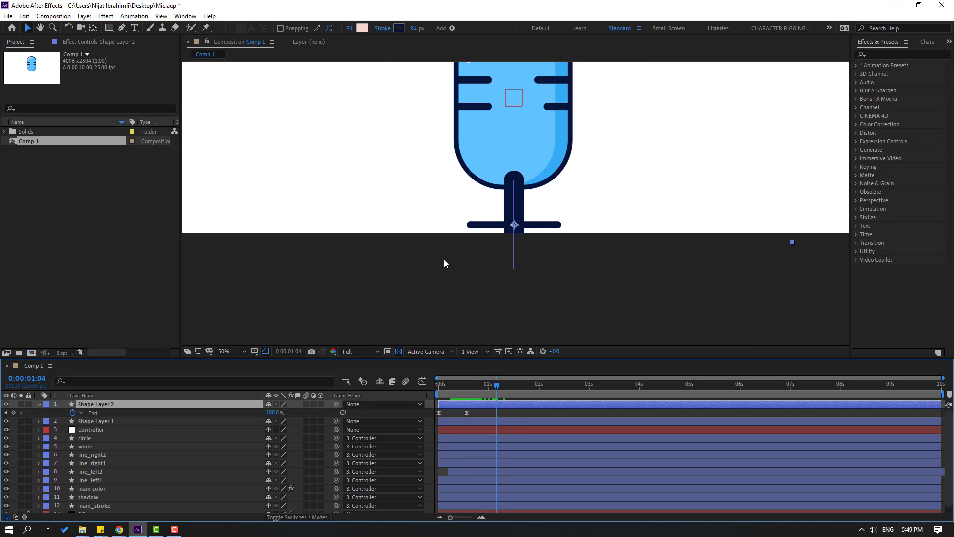
click(470, 228)
click(98, 405)
drag(514, 229, 356, 141)
Shorten the vertical line to about half by lowering its upper point, and set its stroke width to 54 px
click(122, 28)
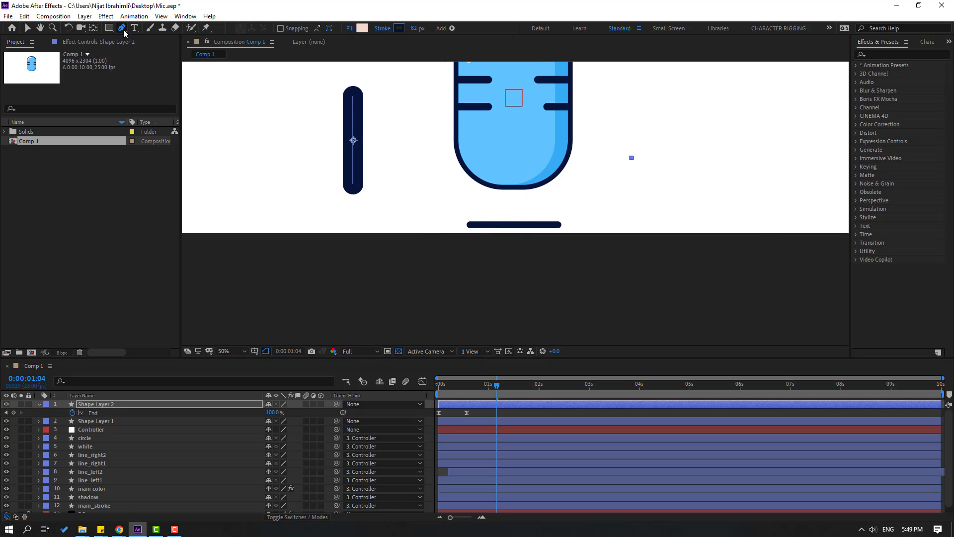
drag(355, 100, 354, 148)
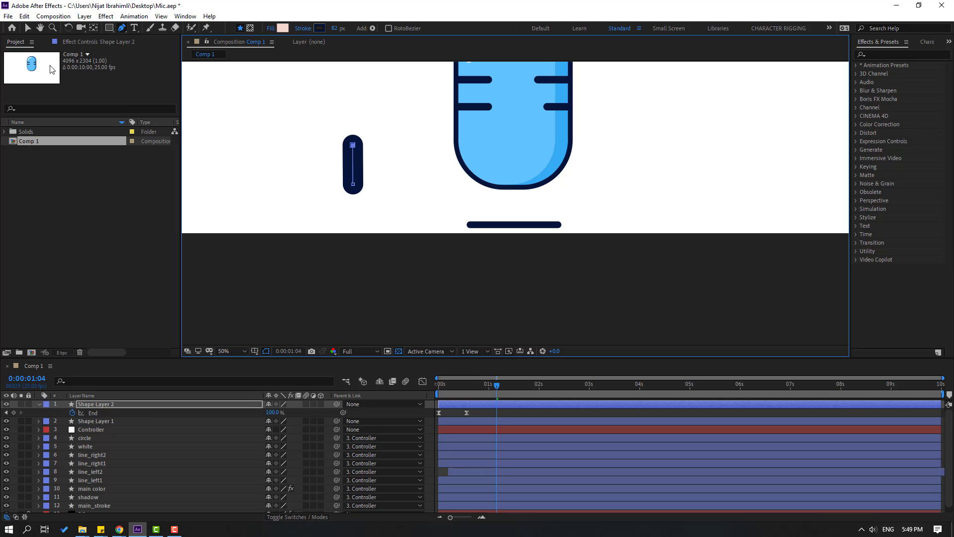
click(28, 29)
drag(413, 28, 401, 28)
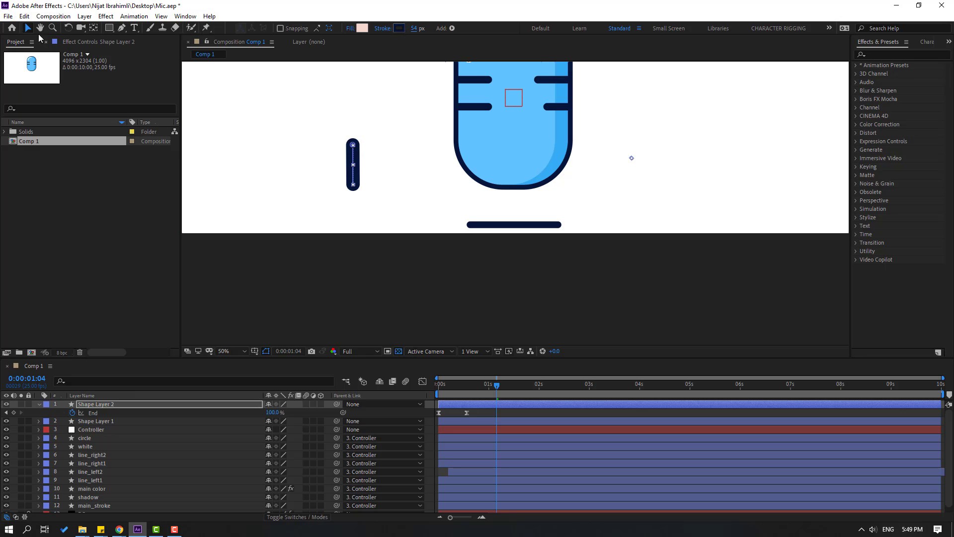
Place the short vertical line between the microphone body and the horizontal base line as the stand's post
drag(359, 146, 520, 176)
scroll(368, 215, down, 2)
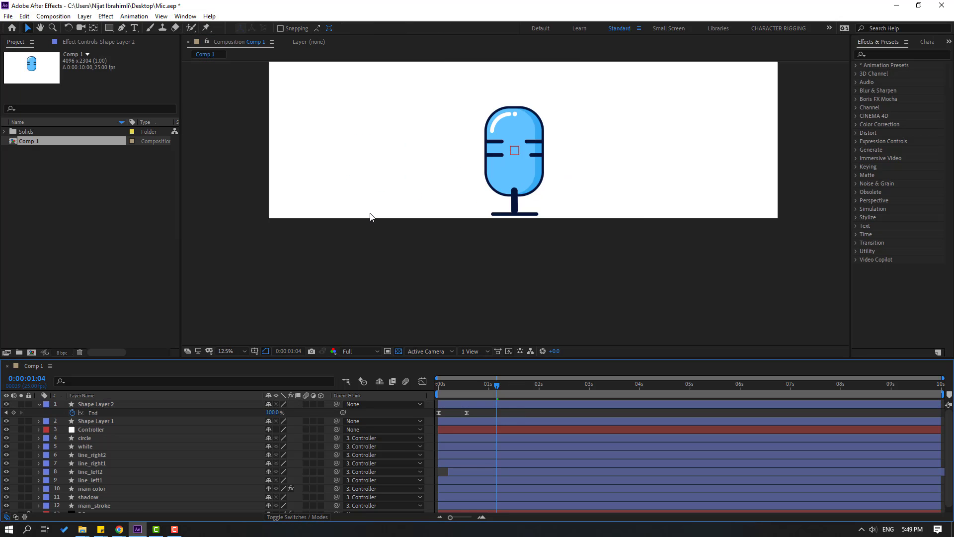
scroll(404, 226, up, 6)
click(103, 405)
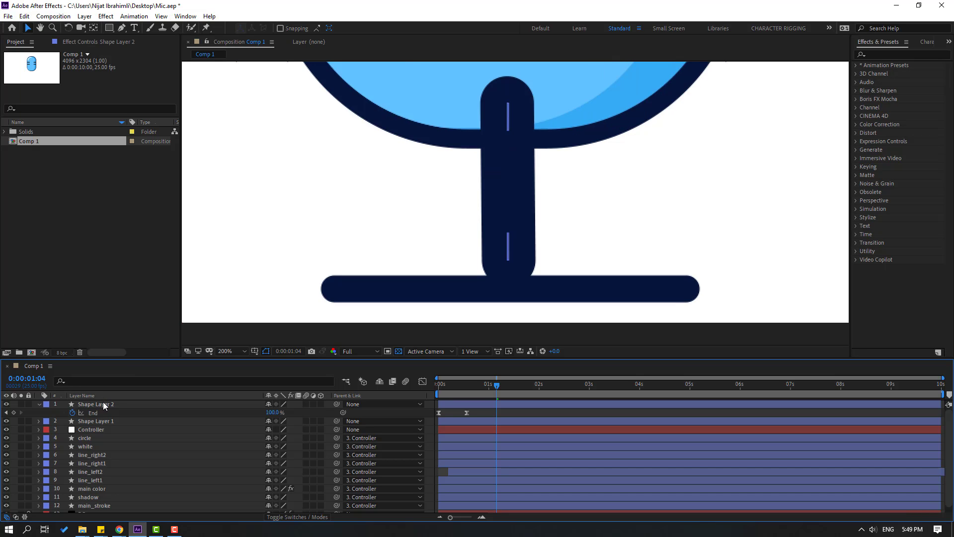
key(comma)
key(comma)
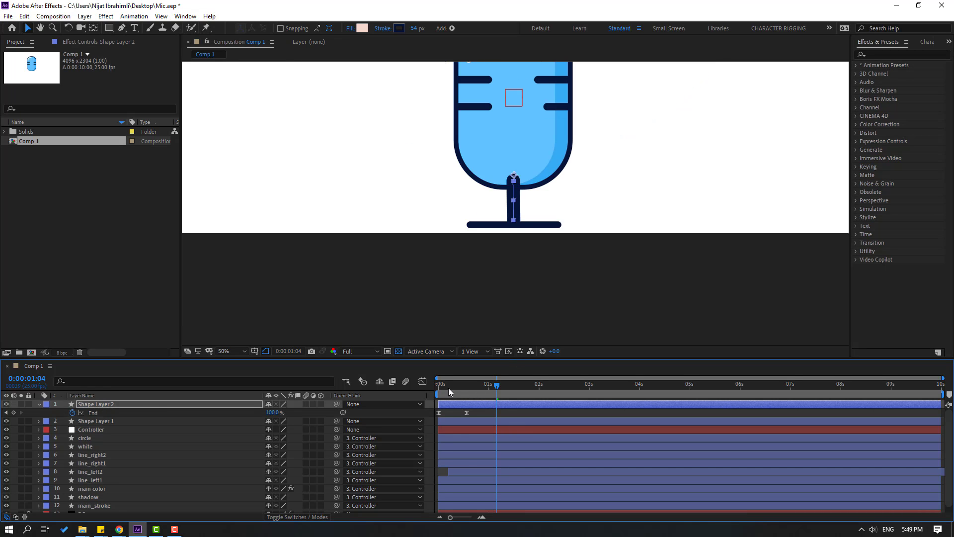
Set Shape Layer 2's rotation to -90° and reposition the post so it stands on the base line
drag(448, 392, 489, 395)
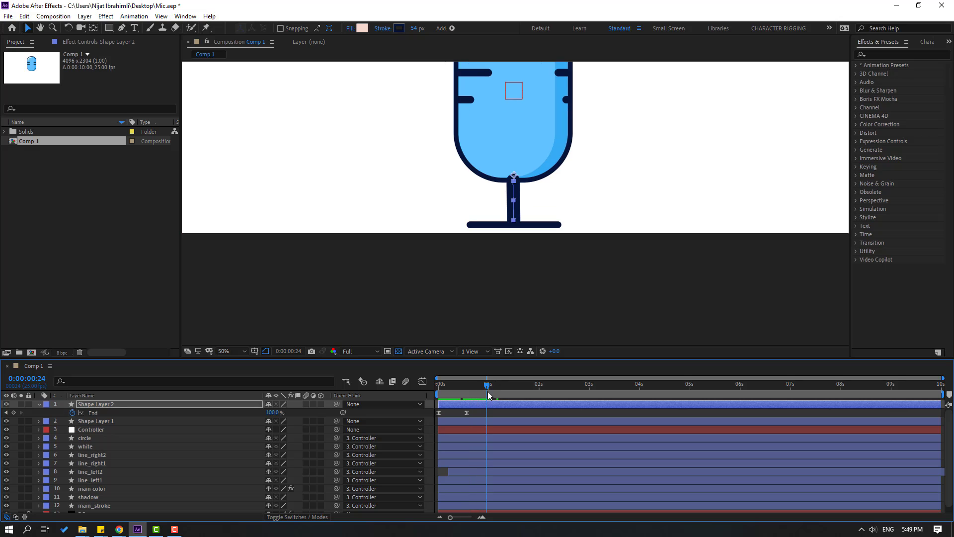
key(r)
drag(275, 412, 177, 413)
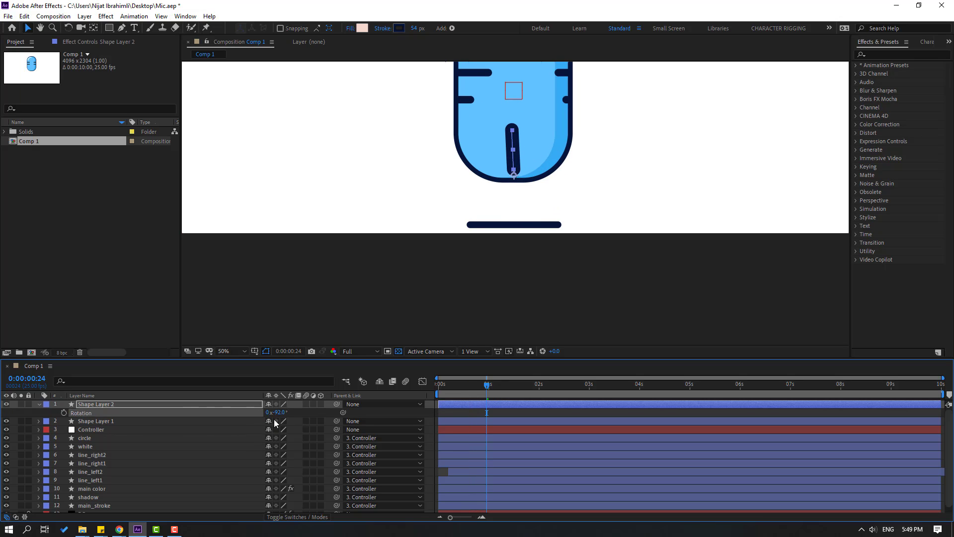
click(277, 412)
key(Return)
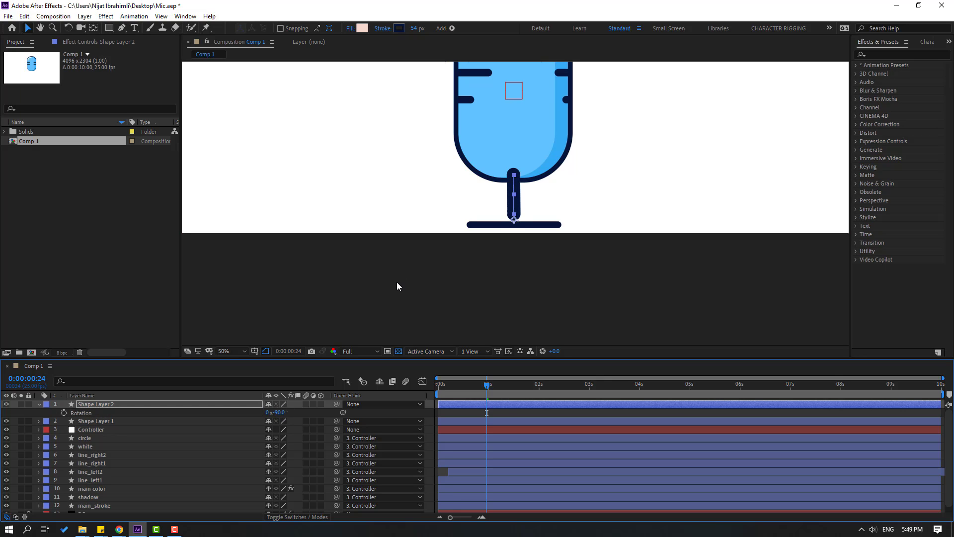
click(491, 411)
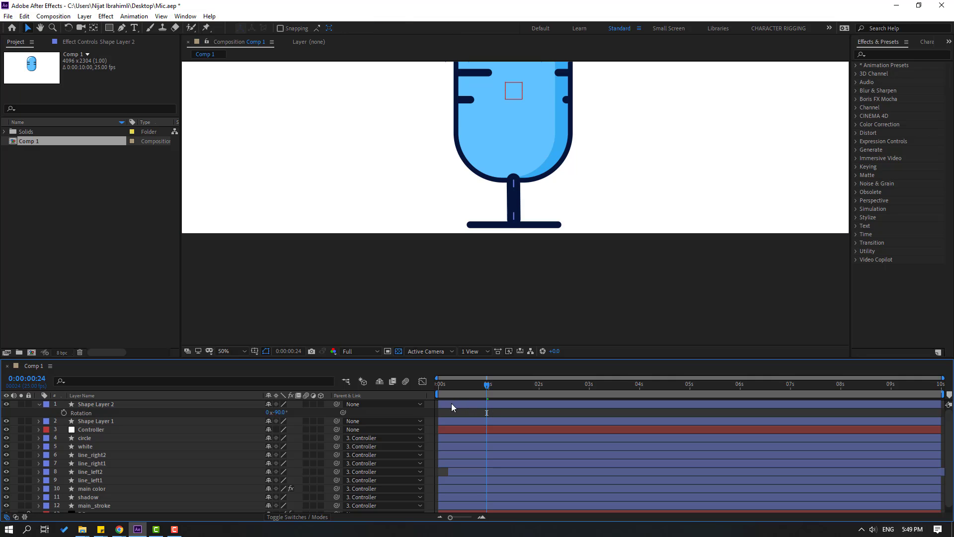
Shift Shape Layer 2 about 8 frames into the timeline and preview the stand animation
drag(455, 404, 463, 408)
key(space)
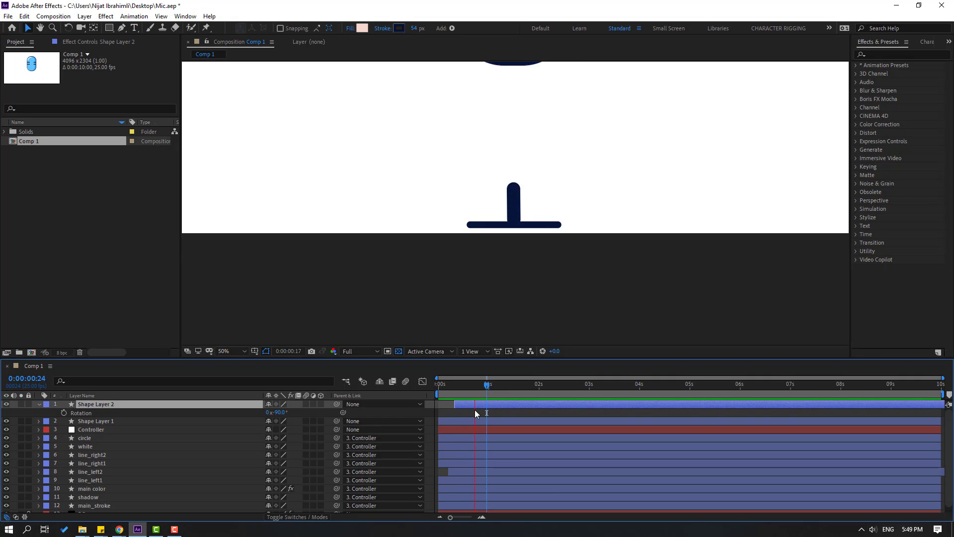
key(space)
key(comma)
key(comma)
key(comma)
key(space)
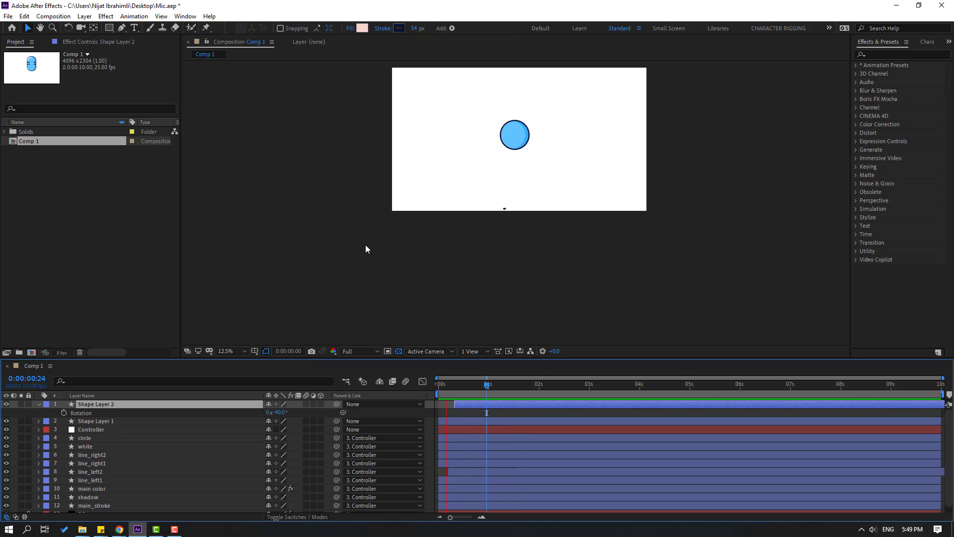
key(space)
key(slash)
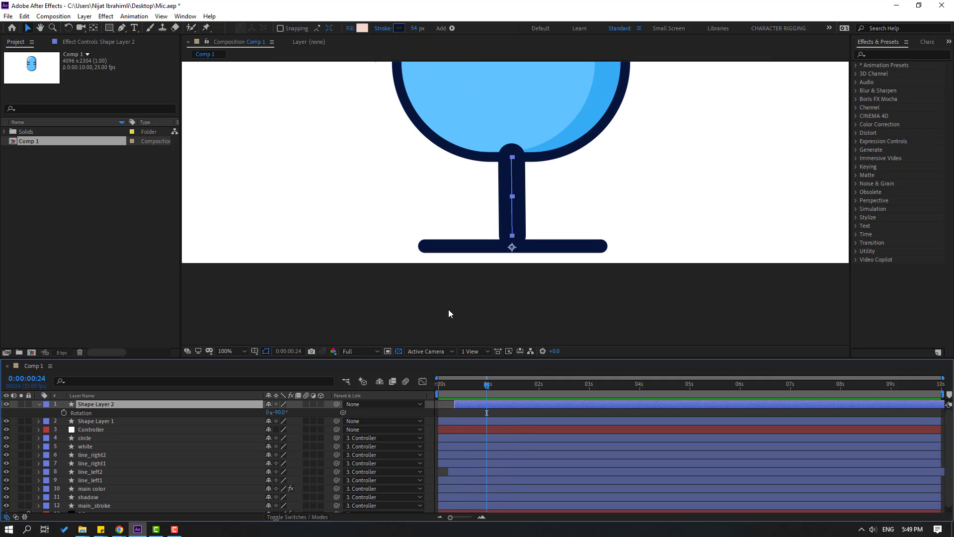
Draw a circle on a new shape layer with the Ellipse tool at the start of the composition
key(Home)
click(481, 414)
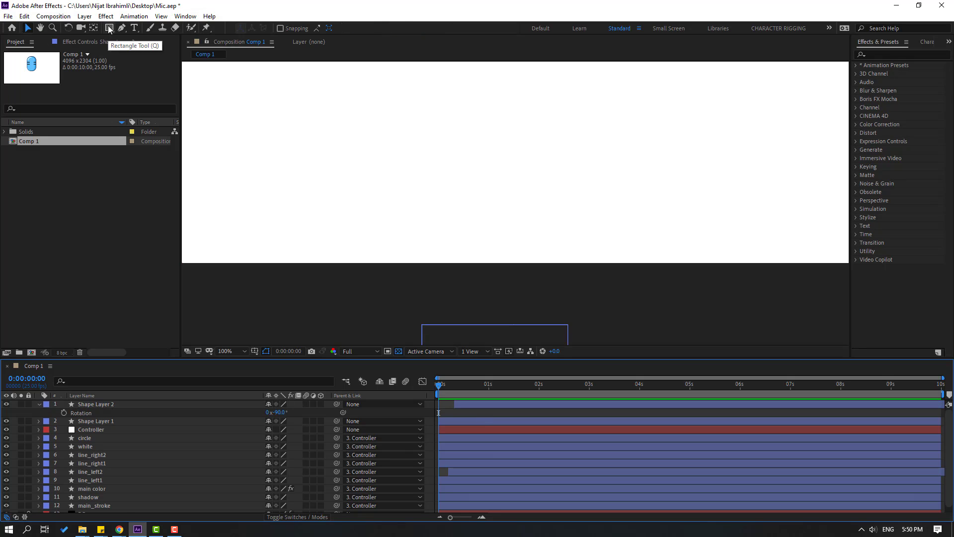
click(109, 28)
click(145, 49)
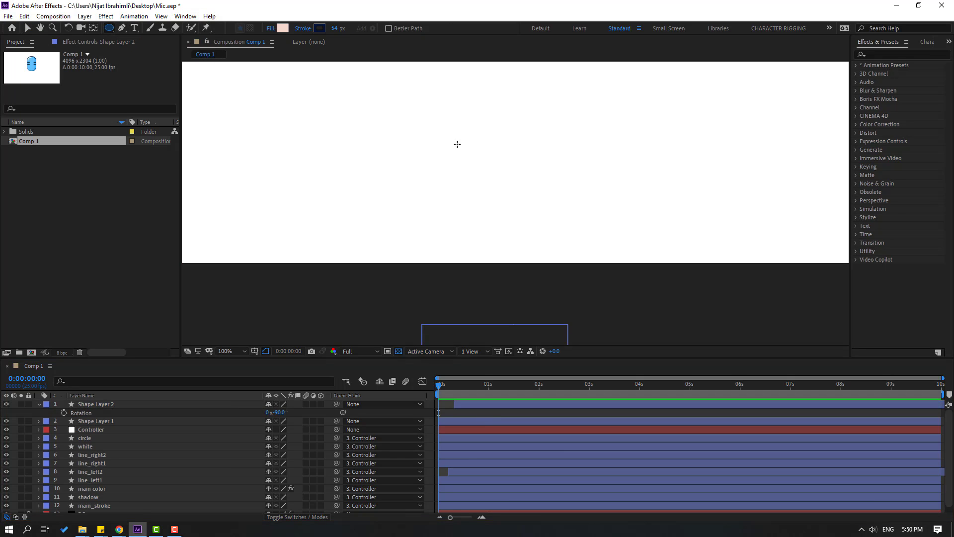
mouse_move(342, 90)
mouse_down()
mouse_move(433, 178)
mouse_move(439, 161)
mouse_up()
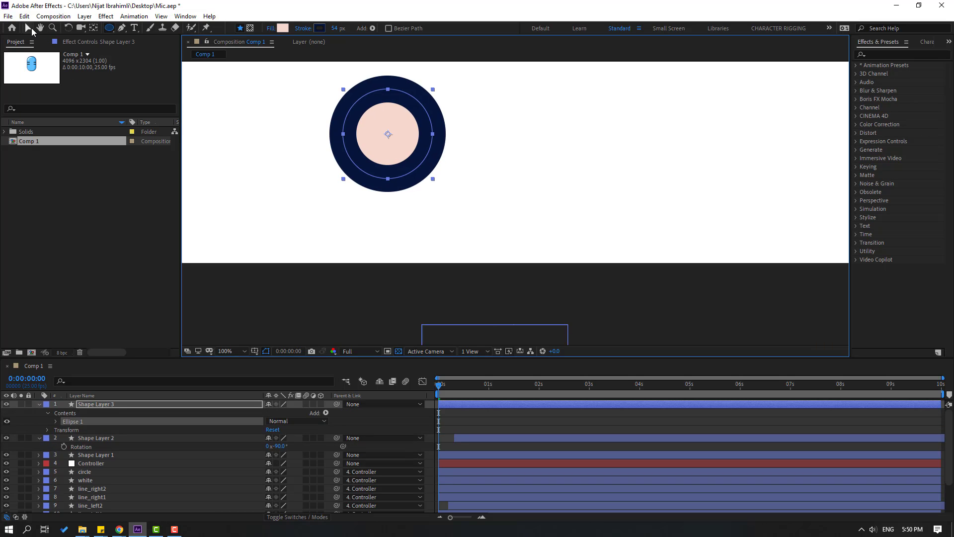
Give the new circle a 27 px stroke width and set its fill to None
click(28, 28)
drag(414, 28, 402, 31)
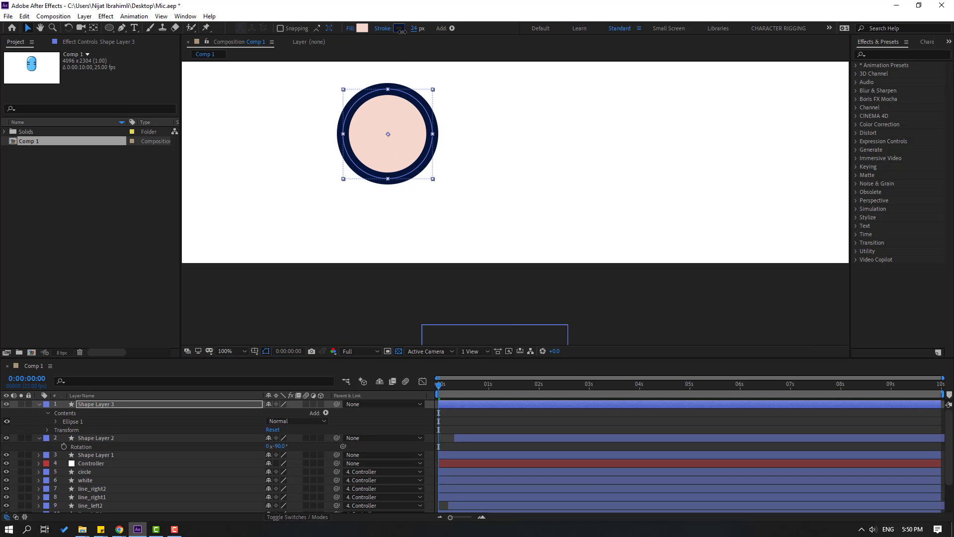
drag(447, 391, 481, 388)
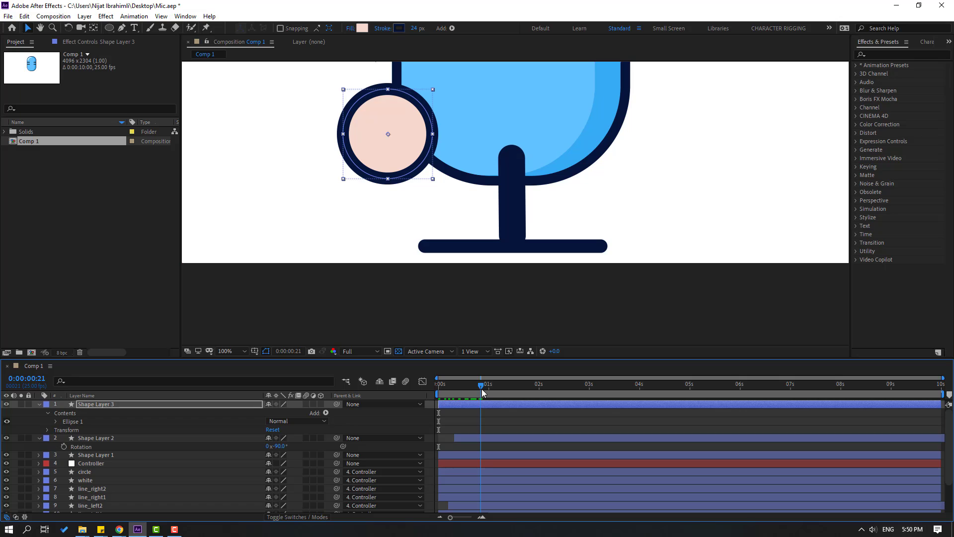
drag(413, 28, 417, 28)
click(350, 28)
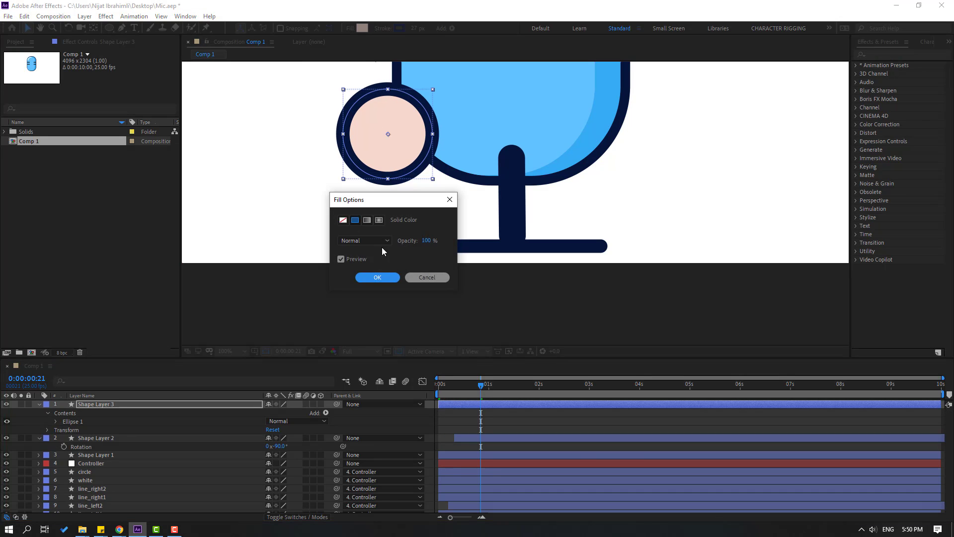
click(345, 220)
click(375, 276)
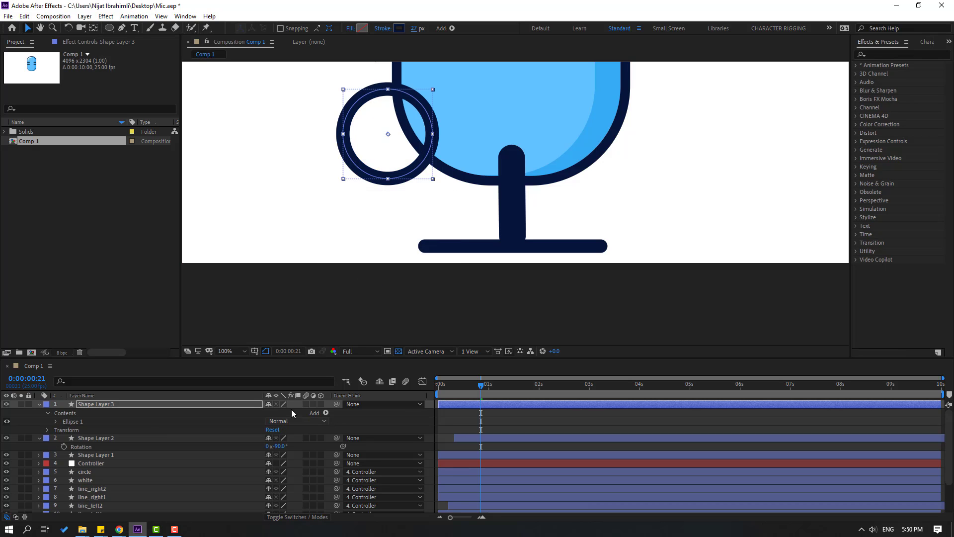
Add Trim Paths to the circle layer and set its End value to 50%
click(102, 404)
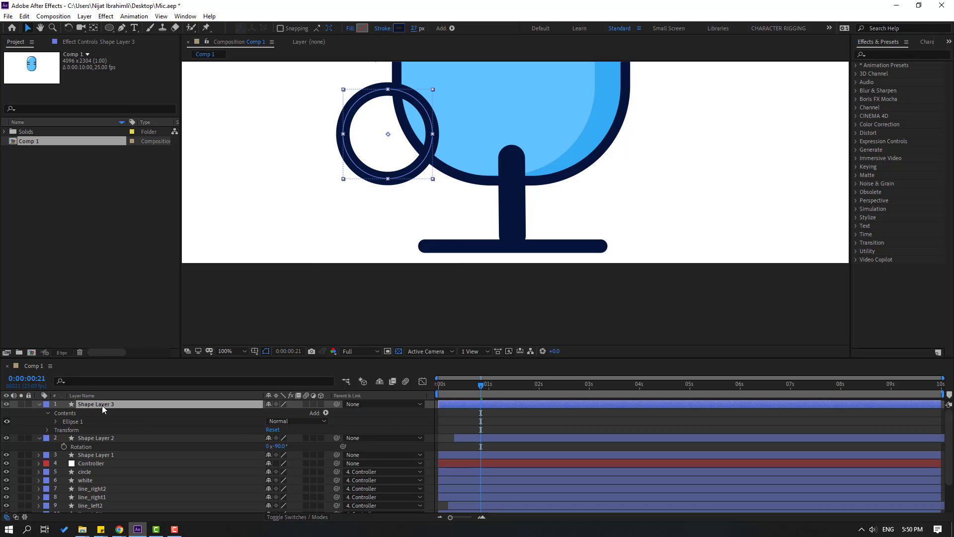
click(452, 28)
click(490, 195)
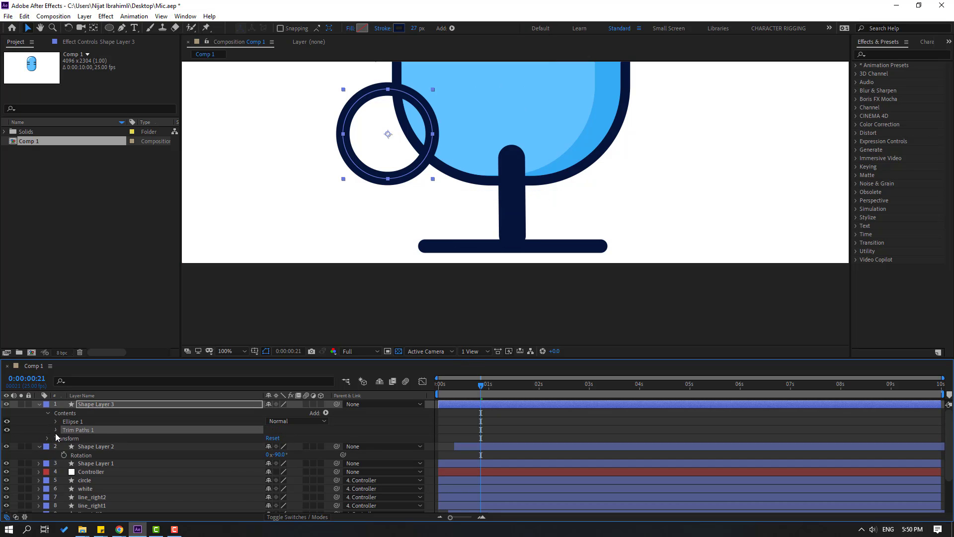
click(55, 431)
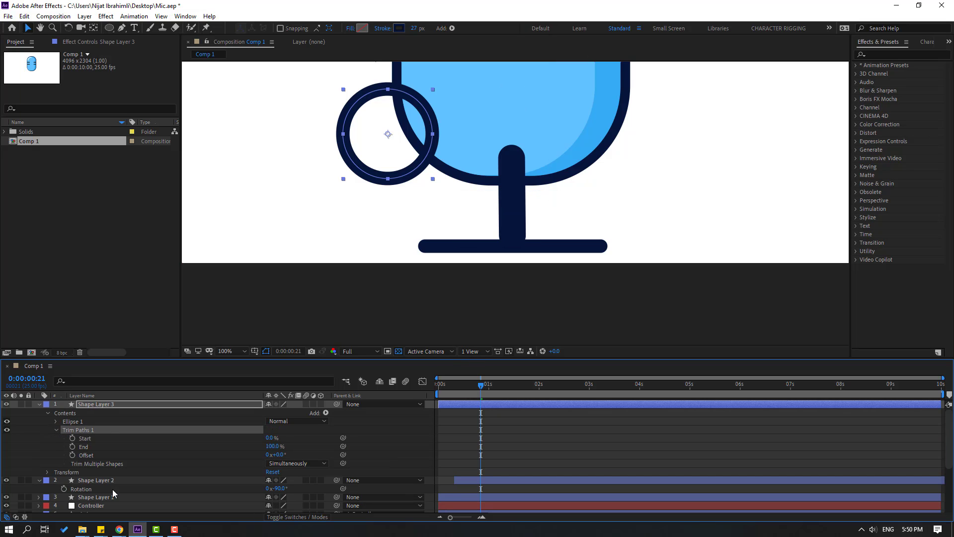
drag(271, 451, 269, 462)
click(271, 447)
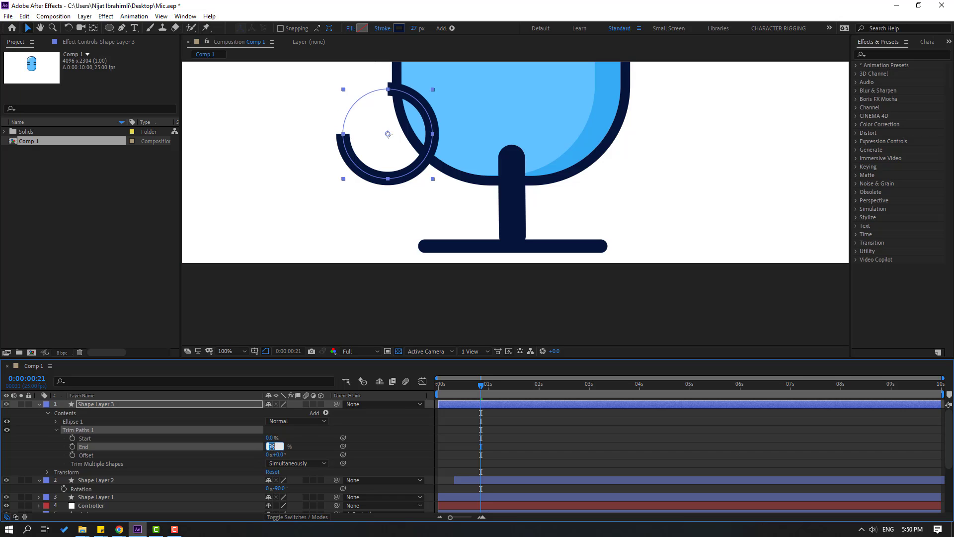
key(Return)
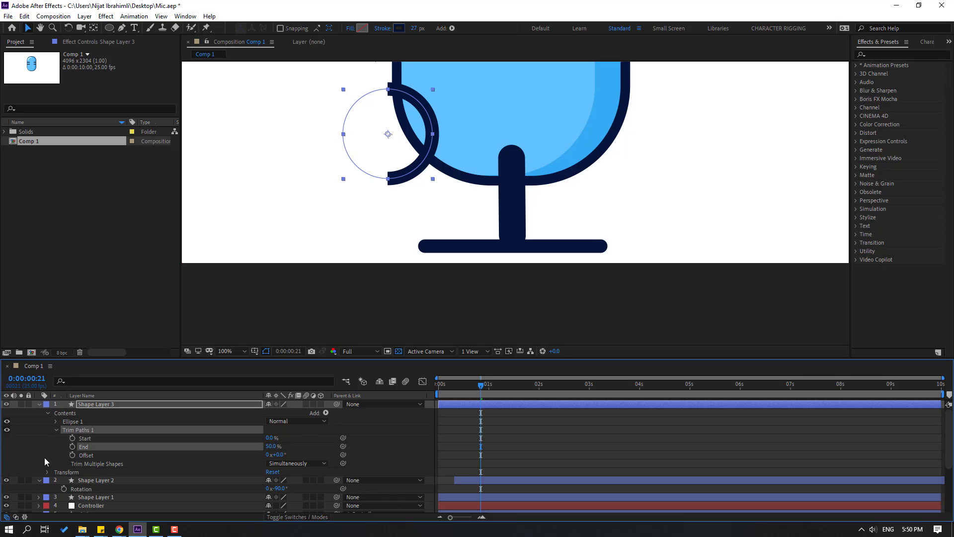
Change the Line Cap of the circle's stroke to Round Cap
click(55, 421)
click(64, 439)
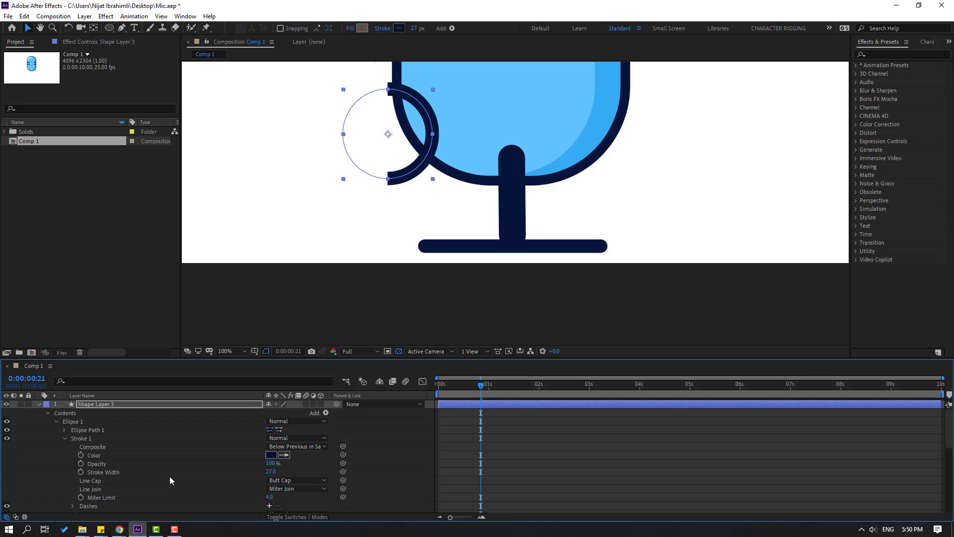
click(288, 480)
click(291, 502)
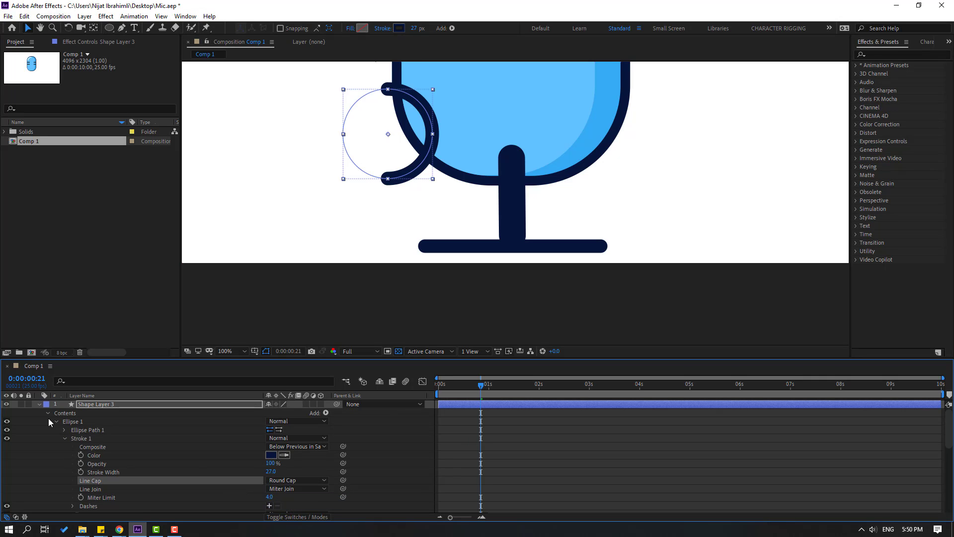
click(64, 439)
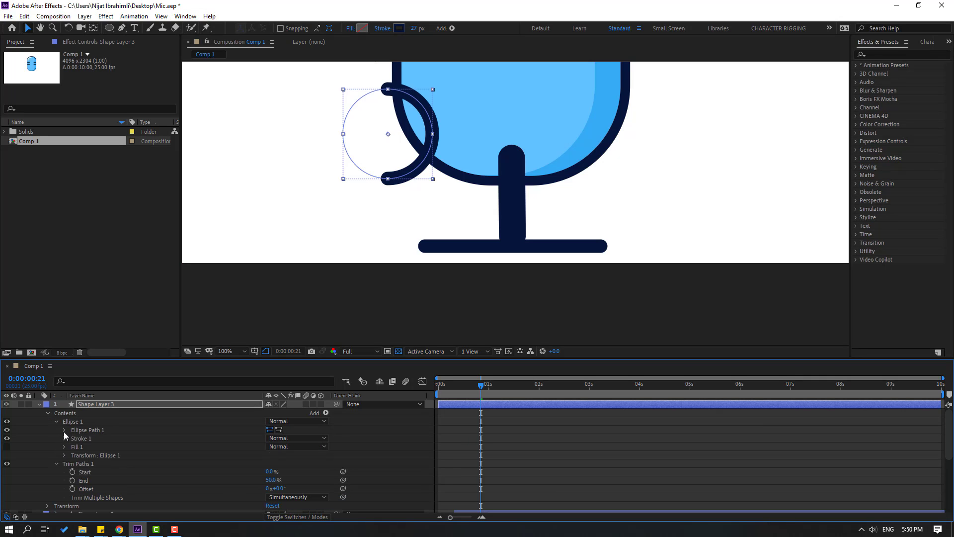
Keyframe the circle's Trim Paths End from 0% at the composition start to 50% at 0:00:00:21
scroll(88, 459, down, 1)
click(73, 455)
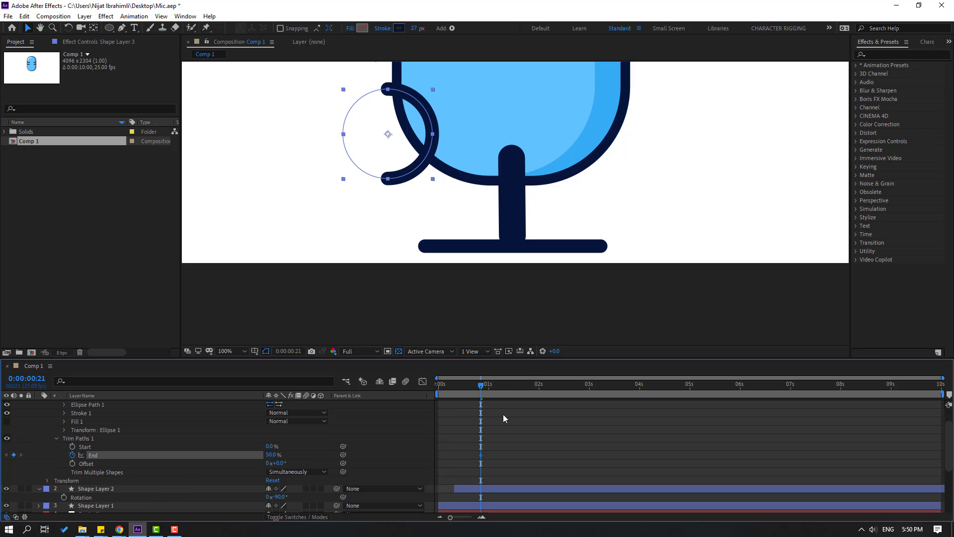
drag(467, 391, 439, 392)
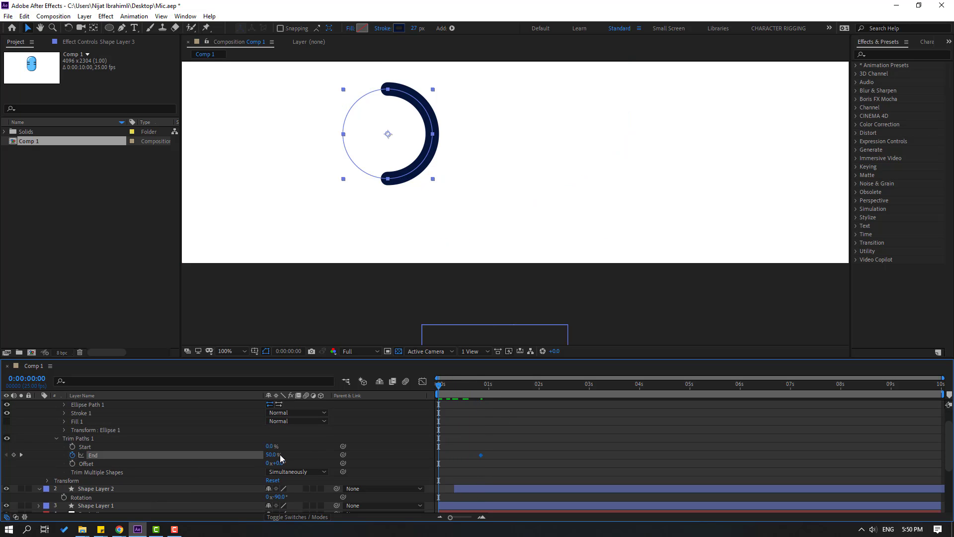
click(272, 455)
text(0)
key(Return)
Apply Easy Ease to the circle's Trim Paths End keyframes and preview the animation
right_click(437, 456)
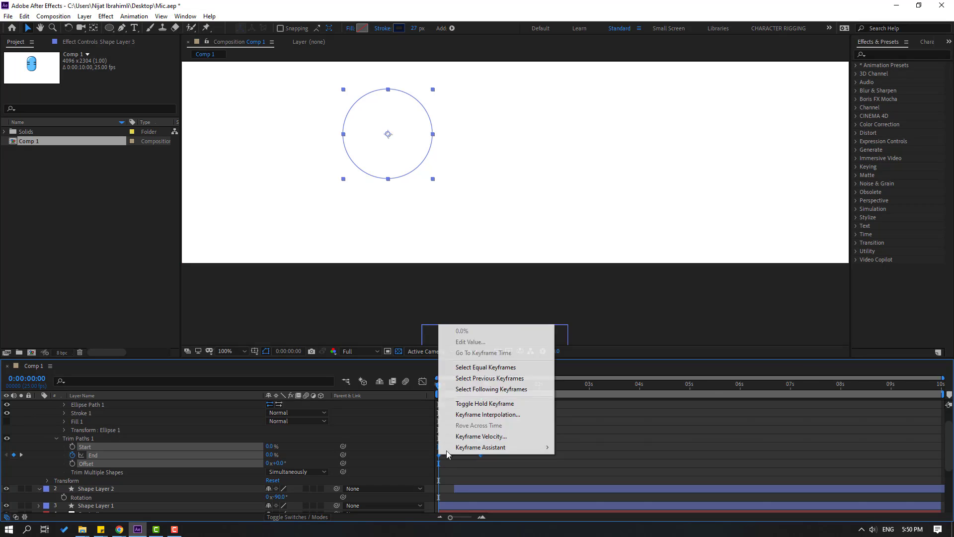
mouse_move(477, 445)
click(584, 383)
key(space)
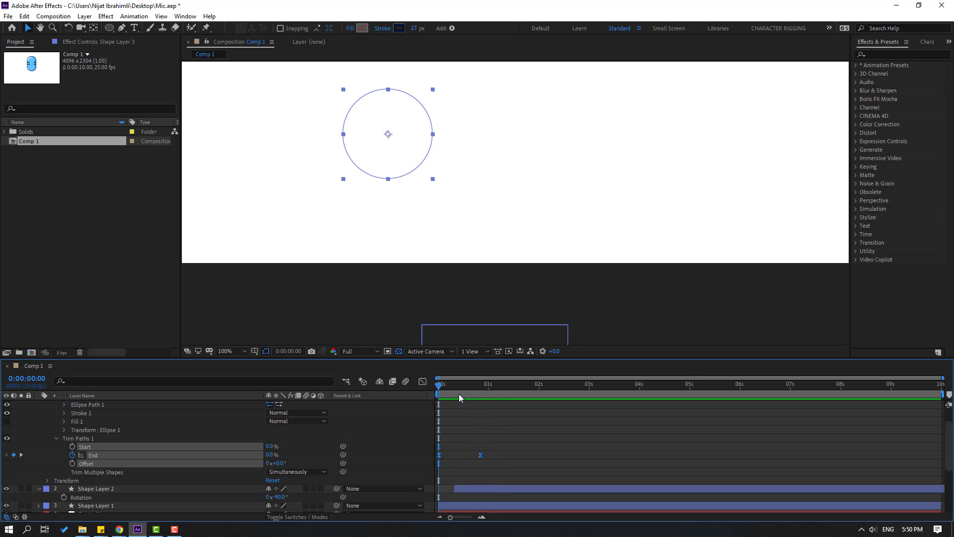
key(space)
Set Shape Layer 3's rotation to 90° and centre the half-circle arc over the stand's vertical line
scroll(75, 426, up, 1)
click(99, 405)
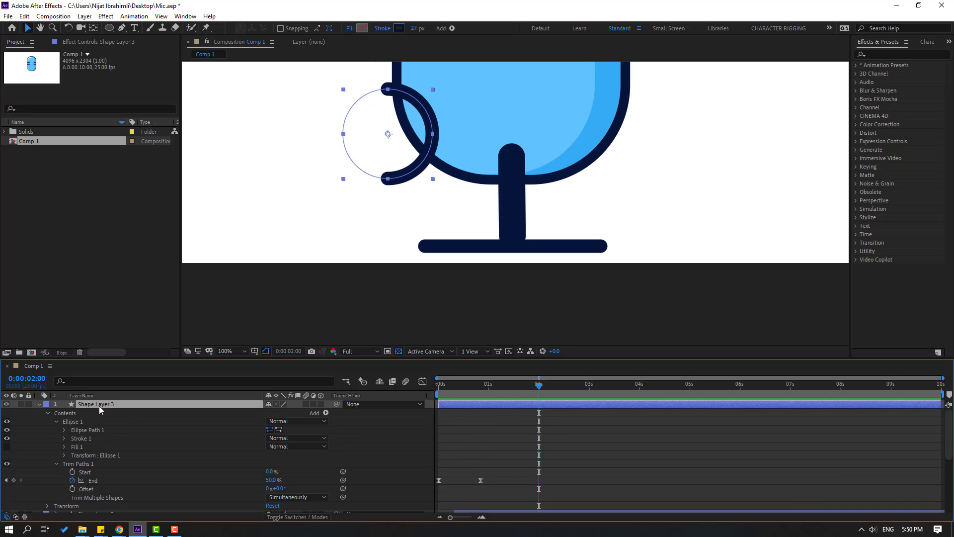
key(r)
drag(276, 413, 322, 409)
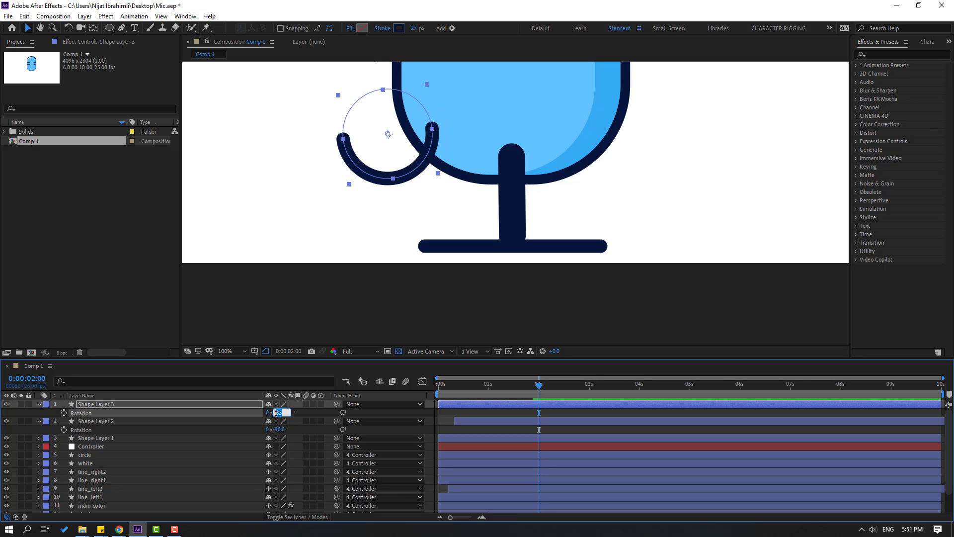
click(277, 413)
text(90)
key(Return)
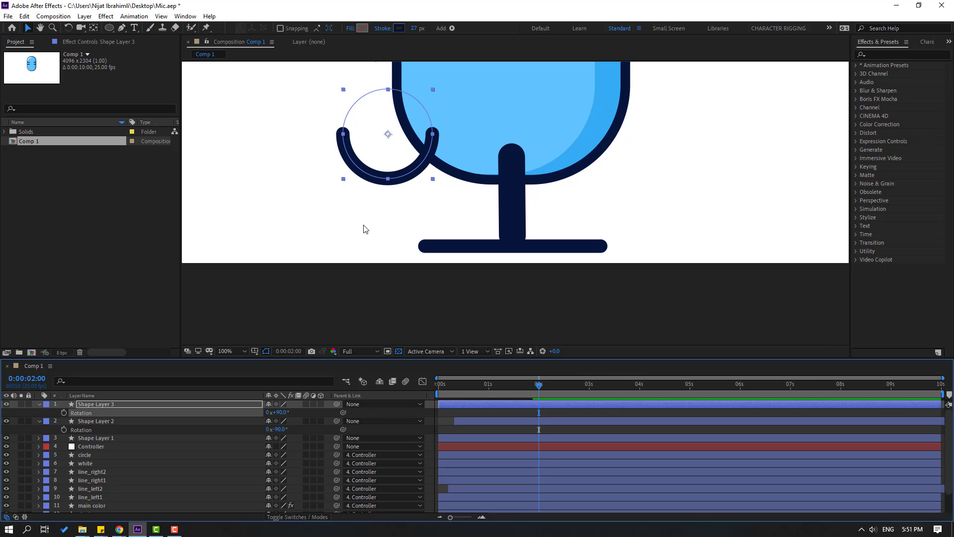
drag(401, 178, 523, 175)
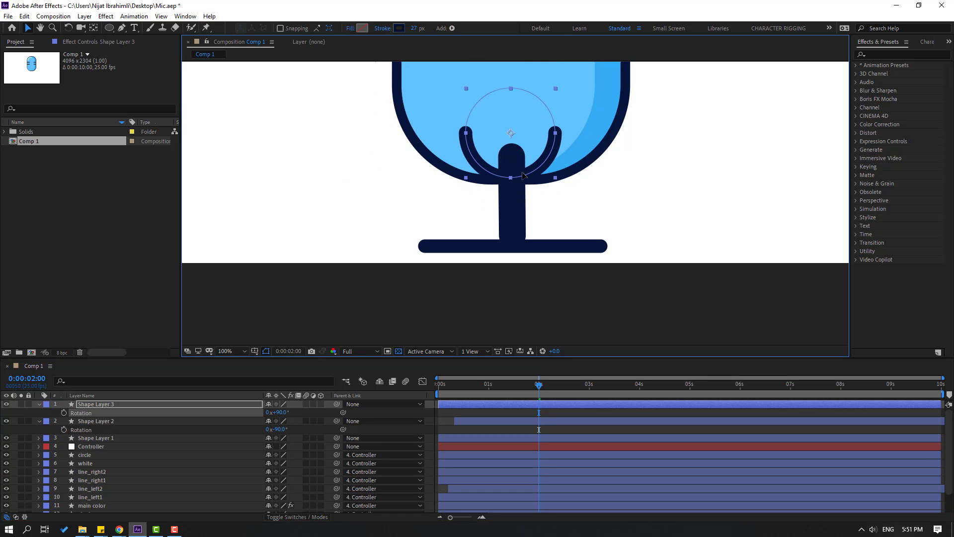
Set Shape Layer 2's stroke width to 39 px and lower the vertical line's upper point to meet the arc's underside
click(103, 409)
click(93, 421)
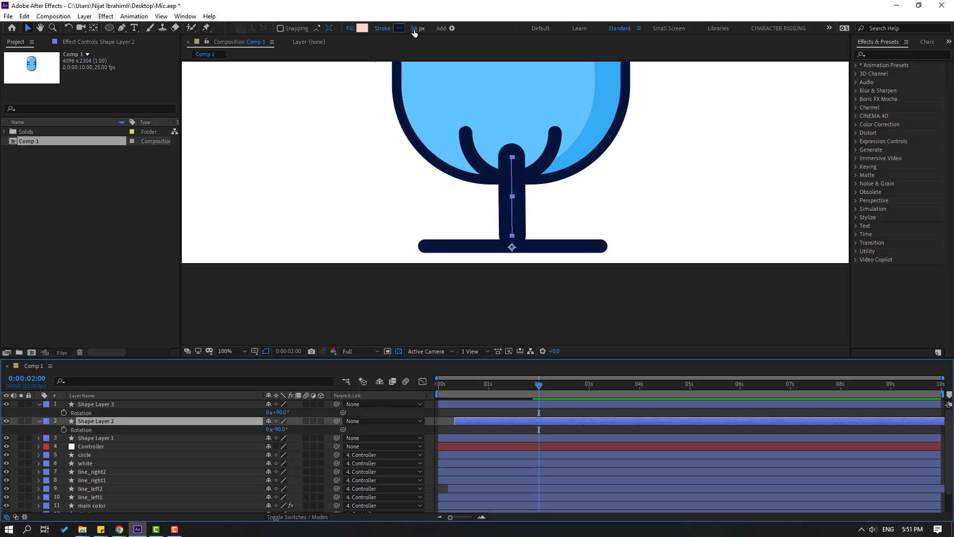
drag(414, 29, 406, 27)
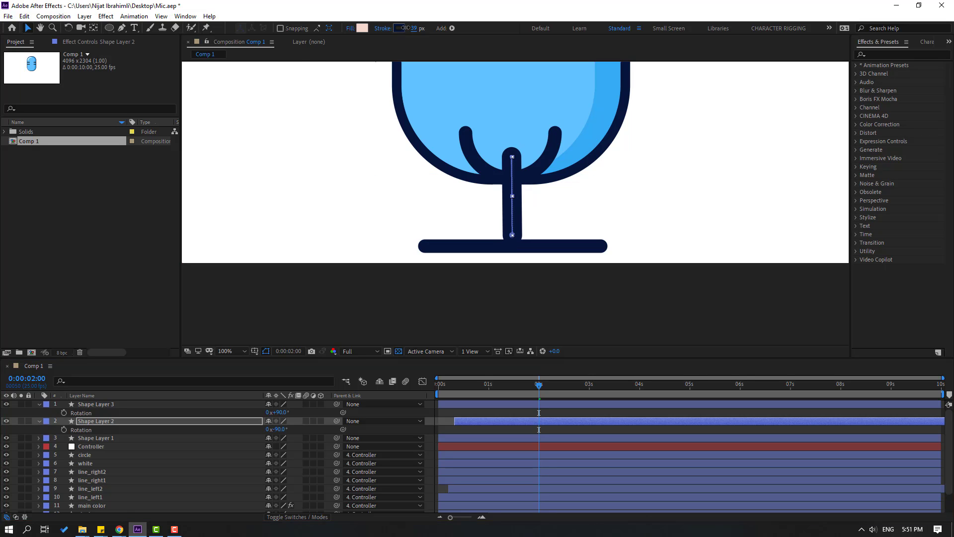
click(123, 29)
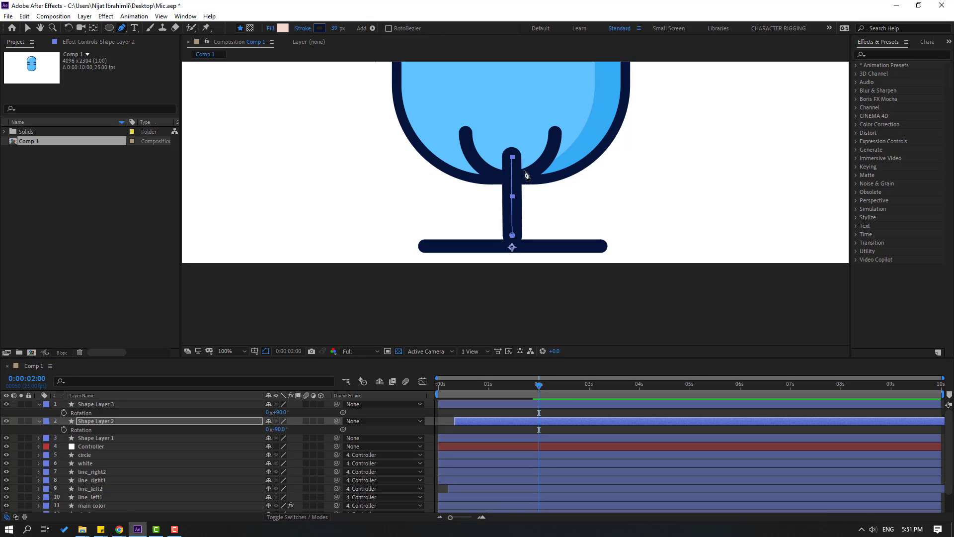
drag(513, 159, 514, 168)
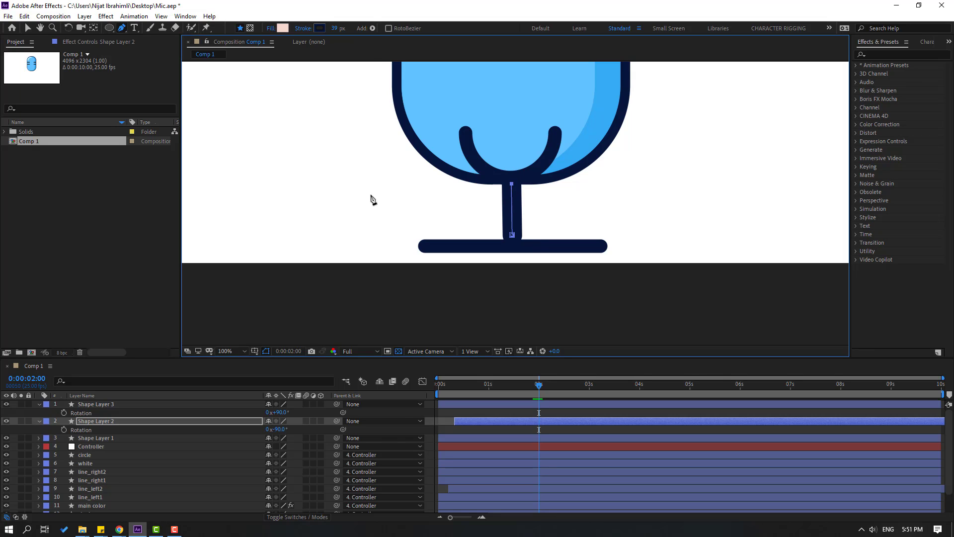
key(v)
click(518, 411)
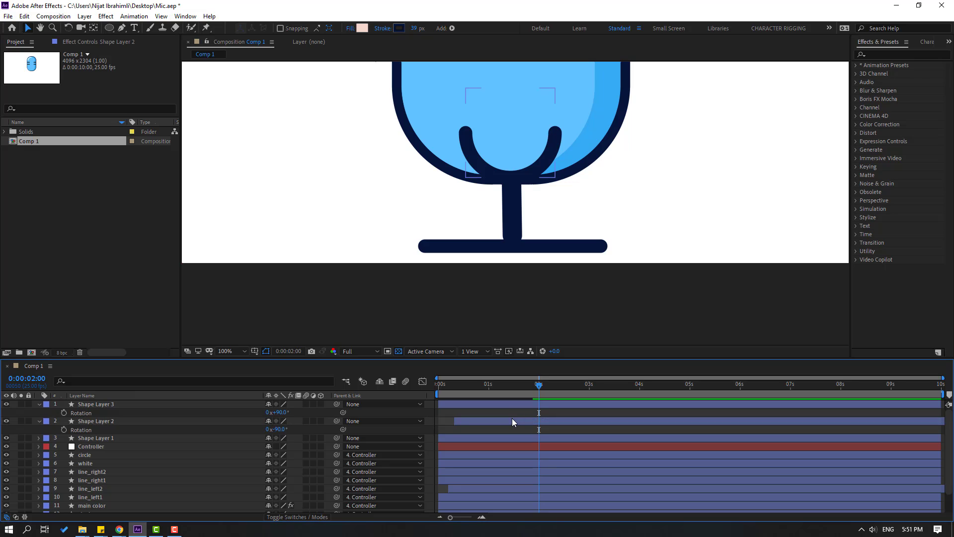
click(512, 419)
click(514, 413)
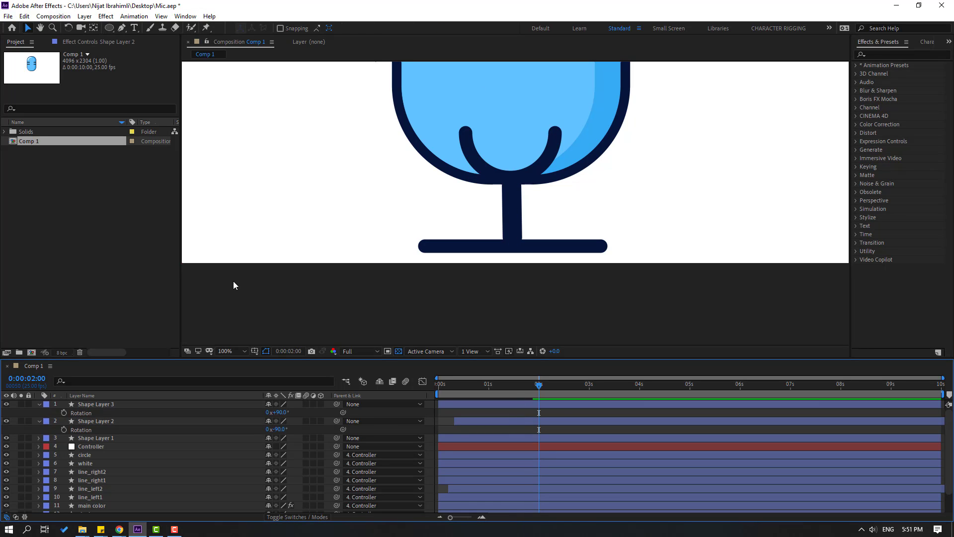
Scale Shape Layer 3 up to 310% so the half-circle arc is wider than the microphone body
click(90, 404)
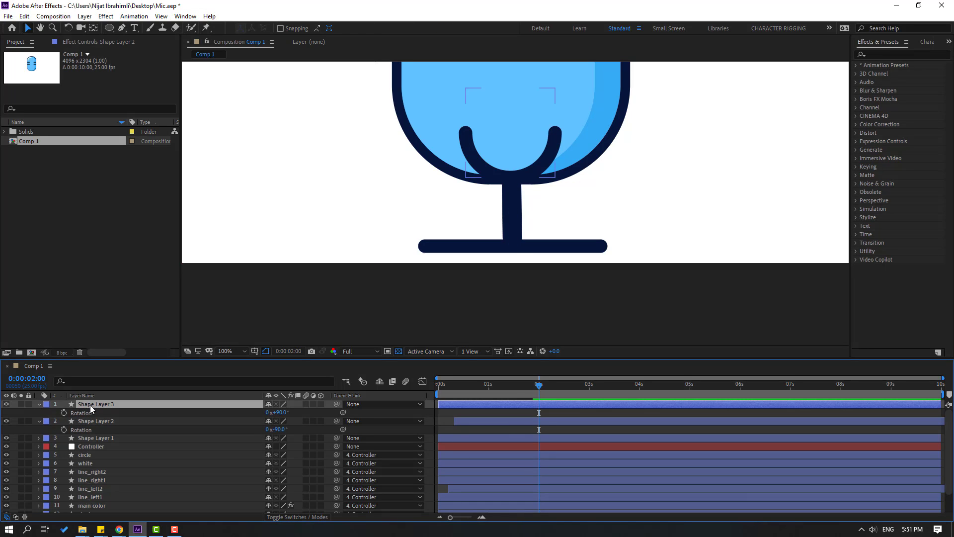
drag(281, 413, 302, 407)
drag(517, 214, 531, 187)
key(comma)
key(comma)
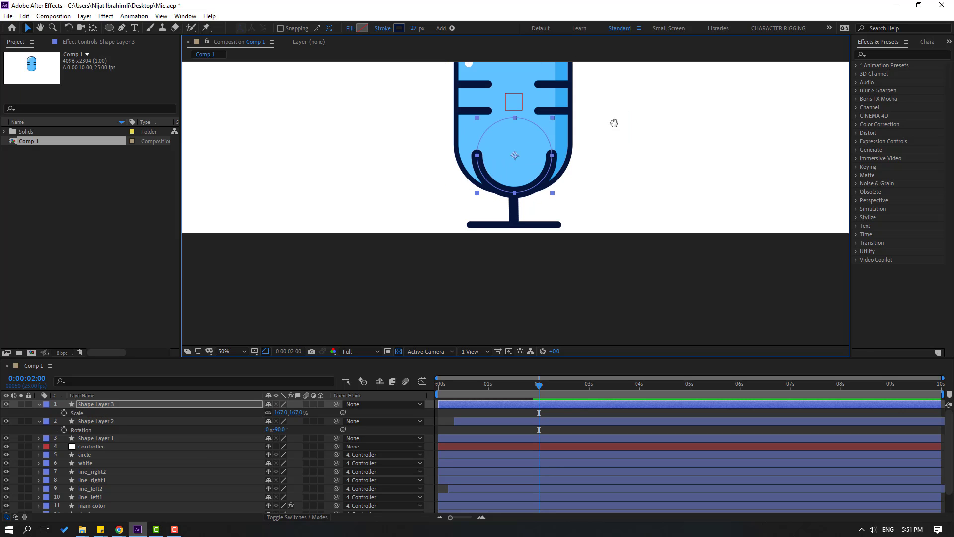
mouse_move(614, 124)
mouse_down()
mouse_move(599, 170)
mouse_move(598, 128)
mouse_up()
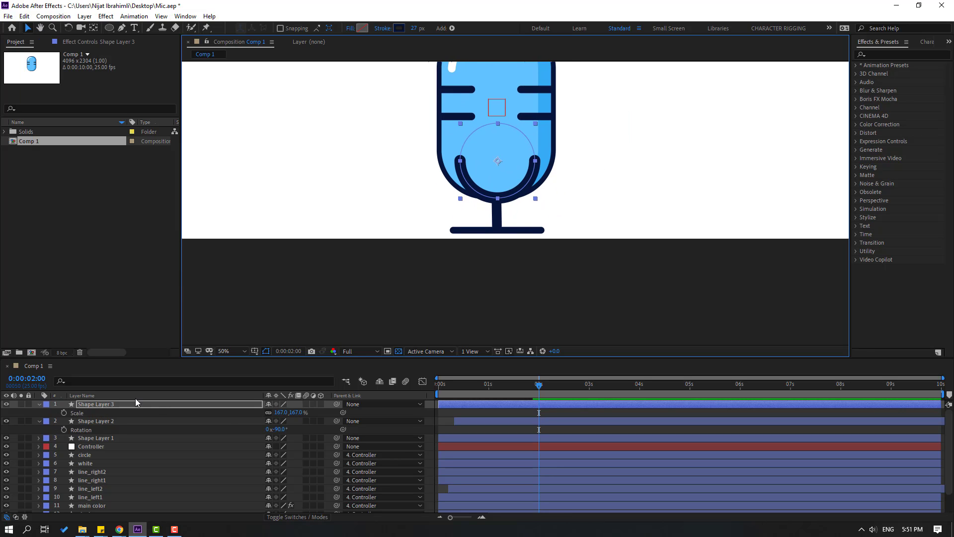
drag(281, 413, 514, 239)
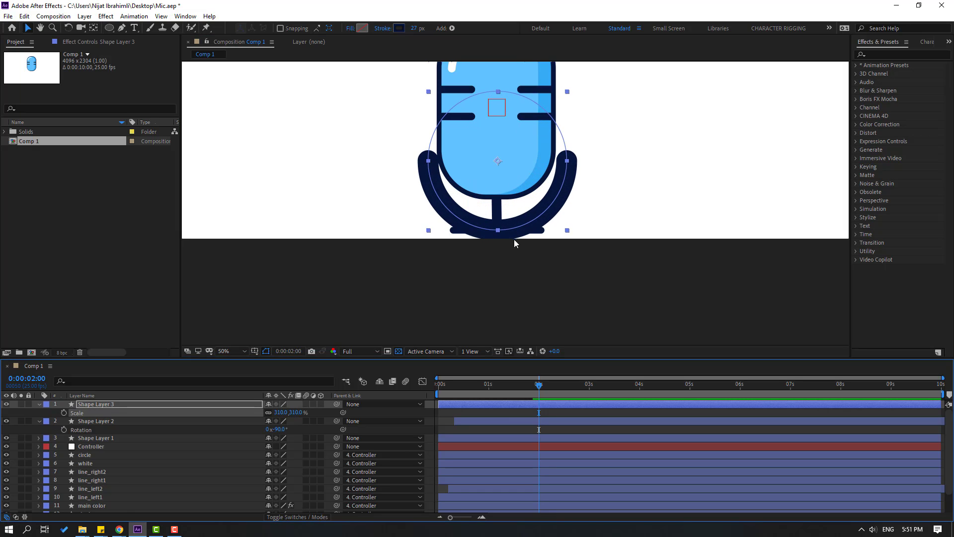
Set the arc's stroke width to 17 px, raise it onto the top of the stand's vertical line, and collapse the shape layers' properties
click(90, 406)
drag(416, 29, 410, 29)
mouse_move(533, 219)
mouse_down()
mouse_move(533, 181)
mouse_move(534, 189)
mouse_up()
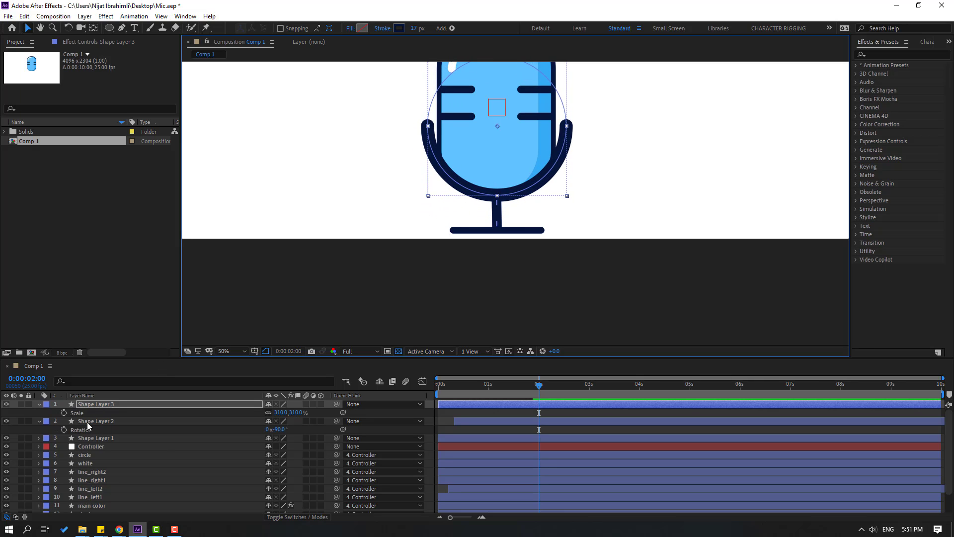
click(38, 404)
click(49, 418)
scroll(532, 232, down, 2)
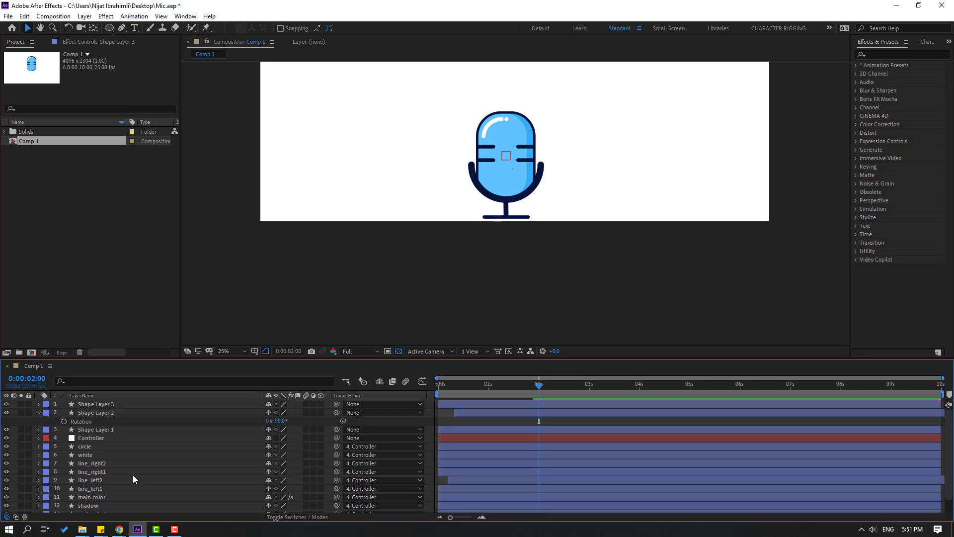
click(38, 413)
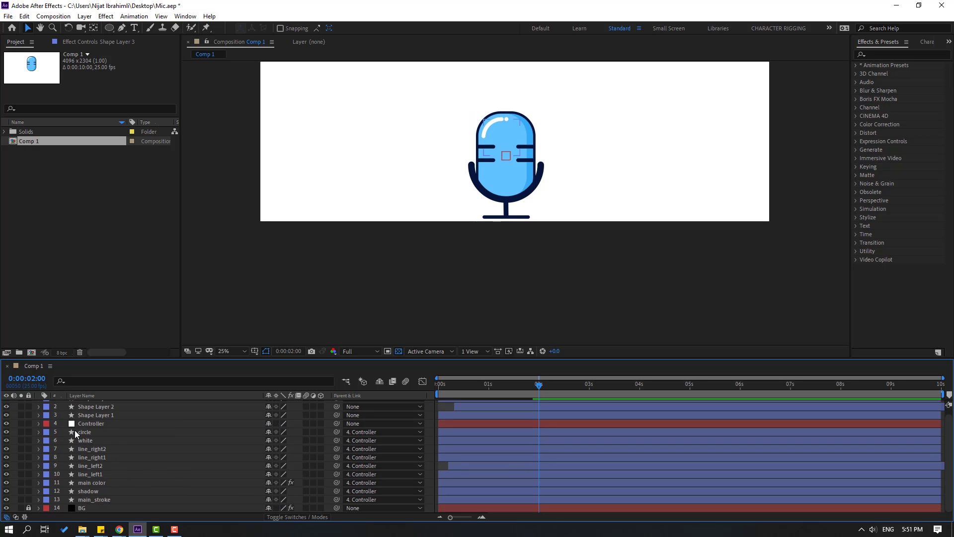
Shift all of the Controller's Position keyframes upward together, to 1978, 1666 at 0:00:01:05, and preview the animation
click(93, 424)
key(p)
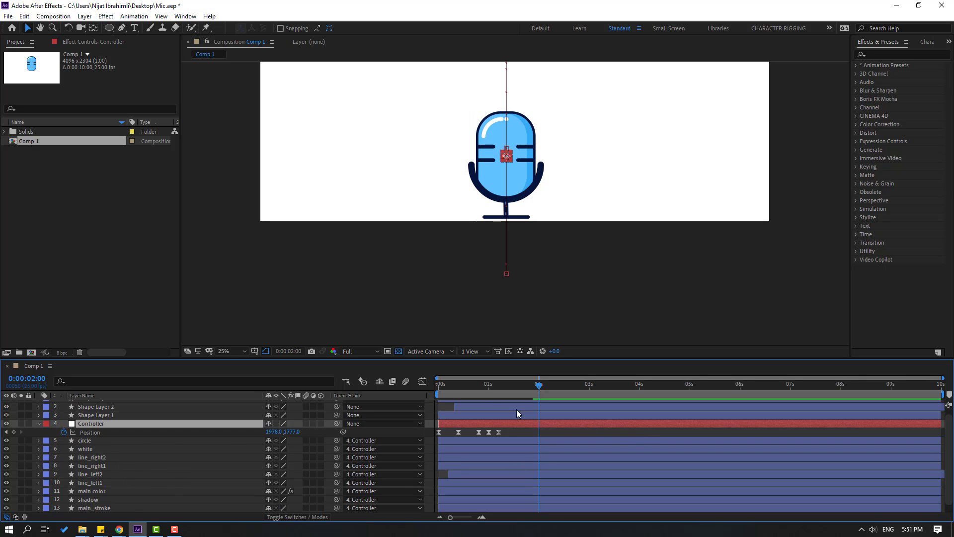
drag(475, 383, 503, 386)
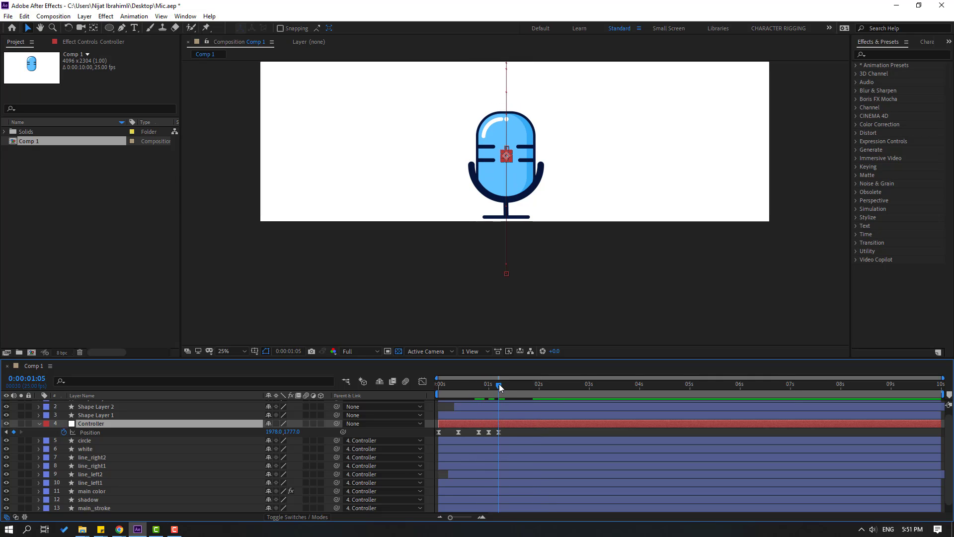
drag(509, 429, 447, 439)
drag(294, 432, 243, 436)
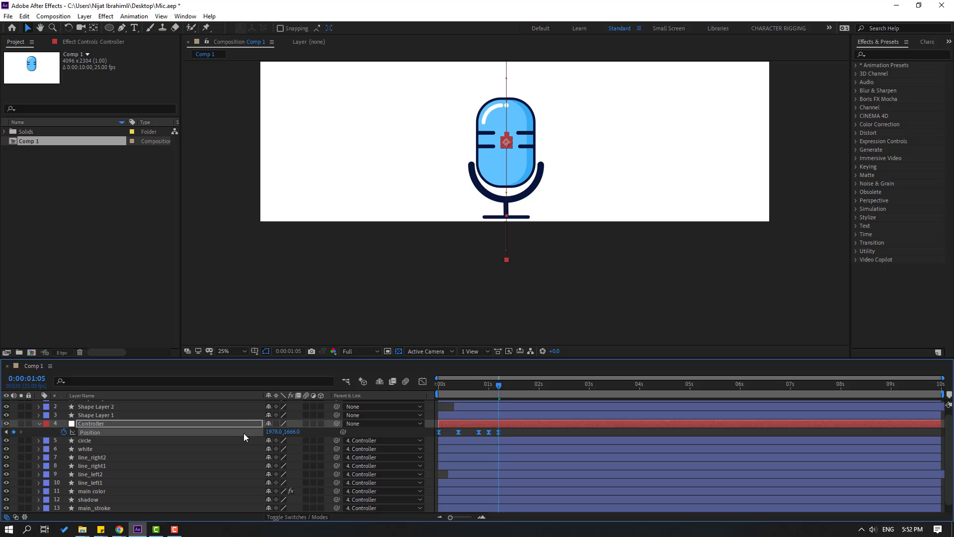
click(508, 435)
key(space)
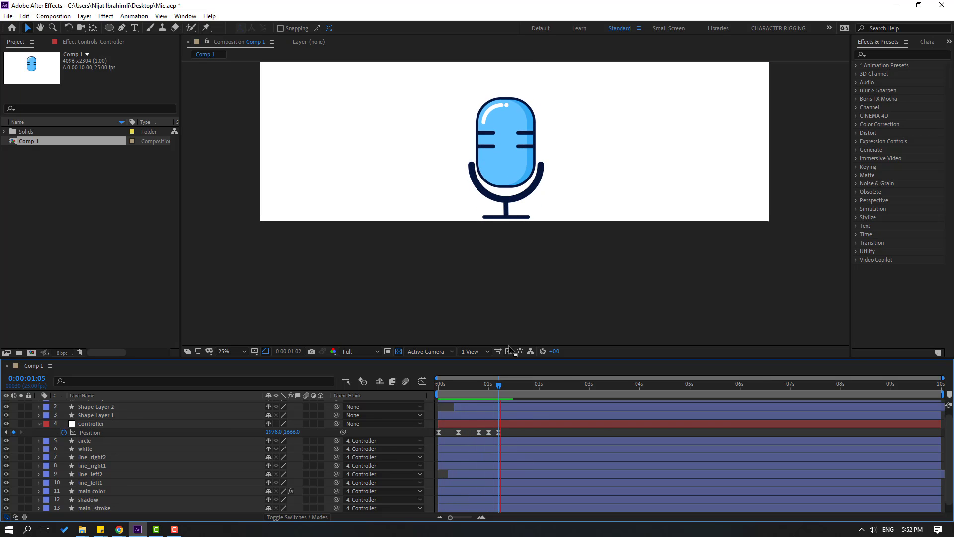
key(comma)
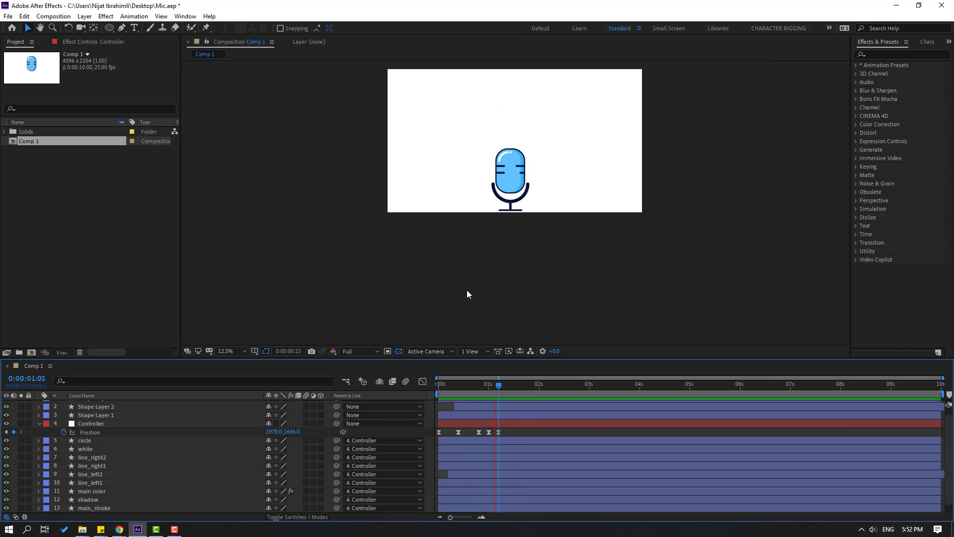
key(period)
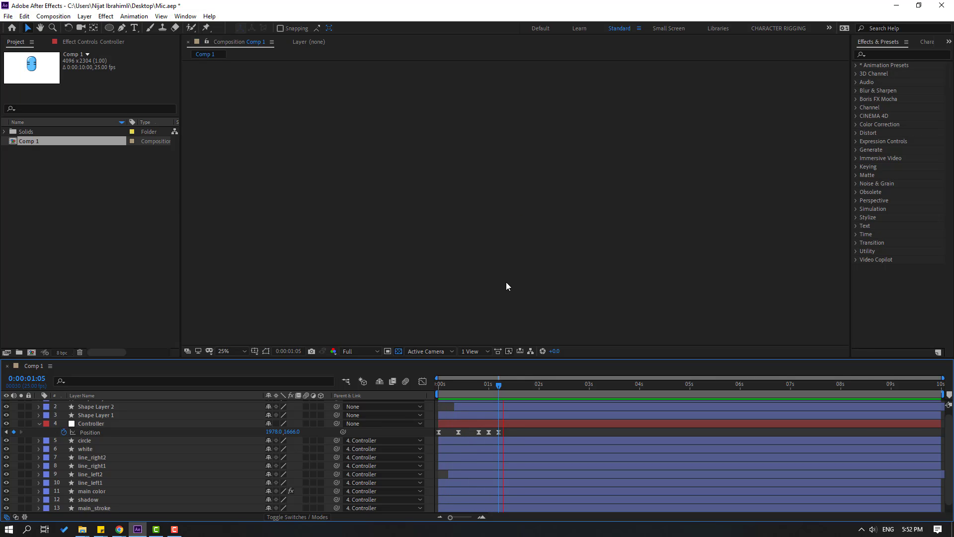
key(space)
Move the keyframes of the microphone's highlights and side lines about 9 frames later, then preview from the composition start
drag(460, 387, 438, 388)
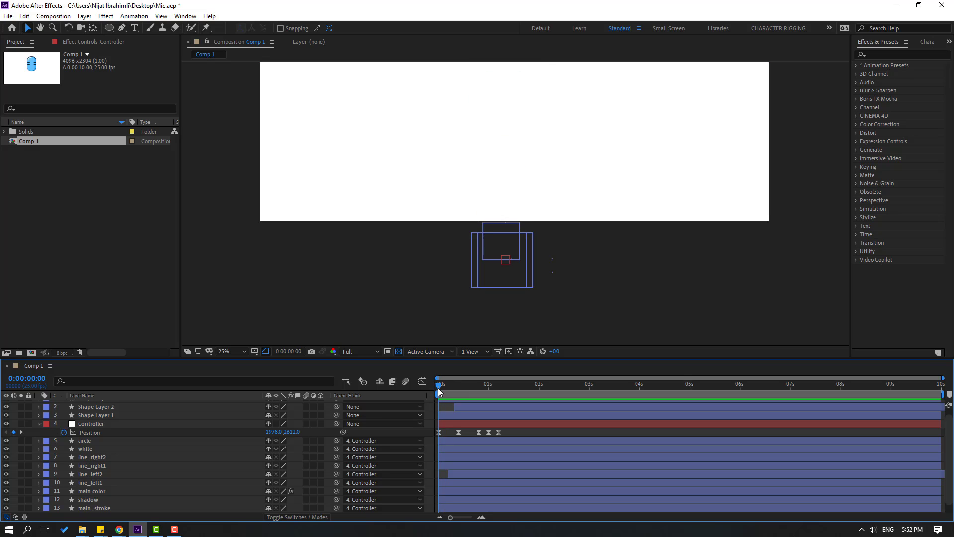
click(39, 423)
key(comma)
click(231, 351)
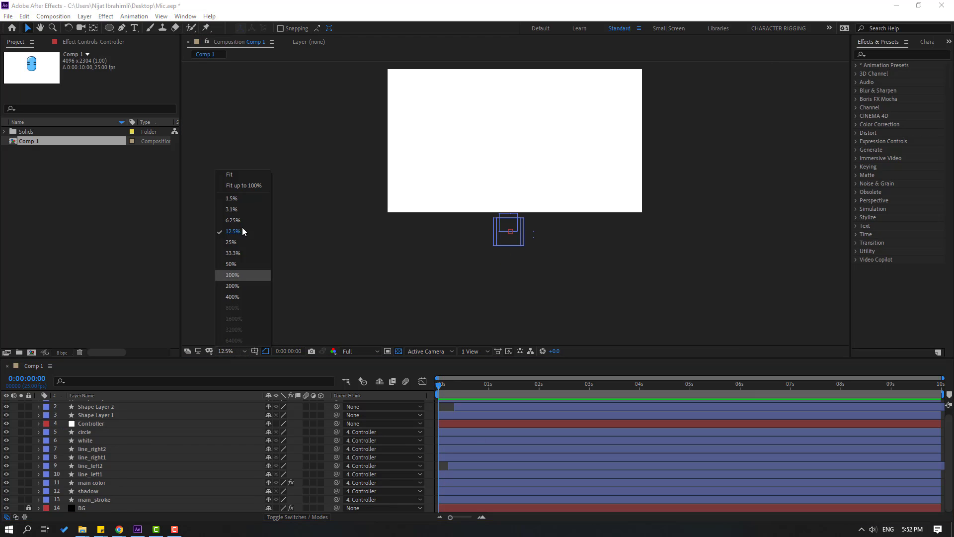
click(244, 185)
click(96, 499)
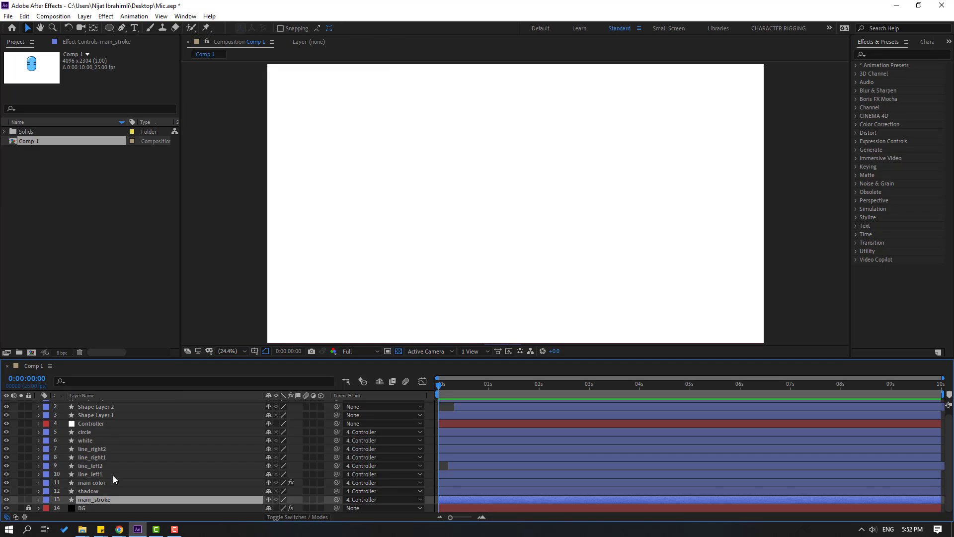
shift+click(100, 433)
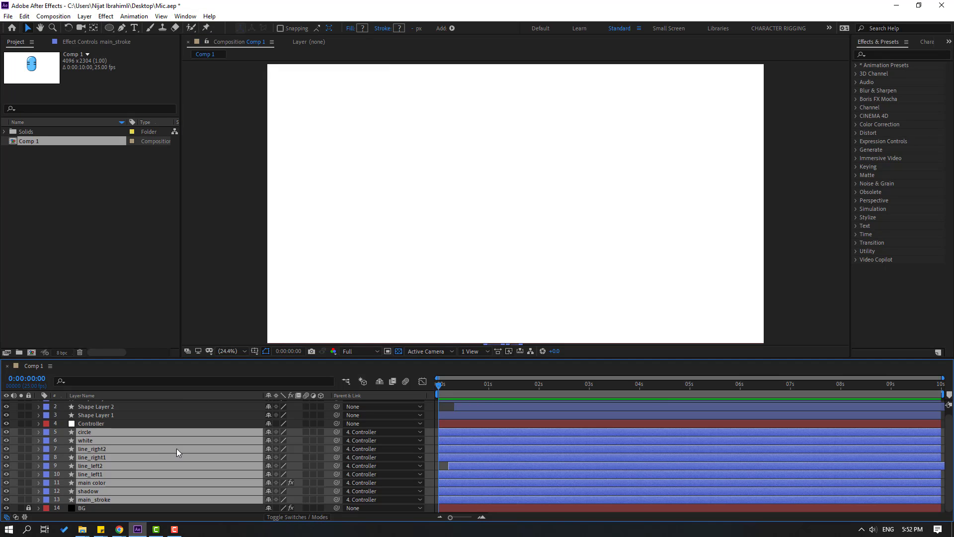
key(u)
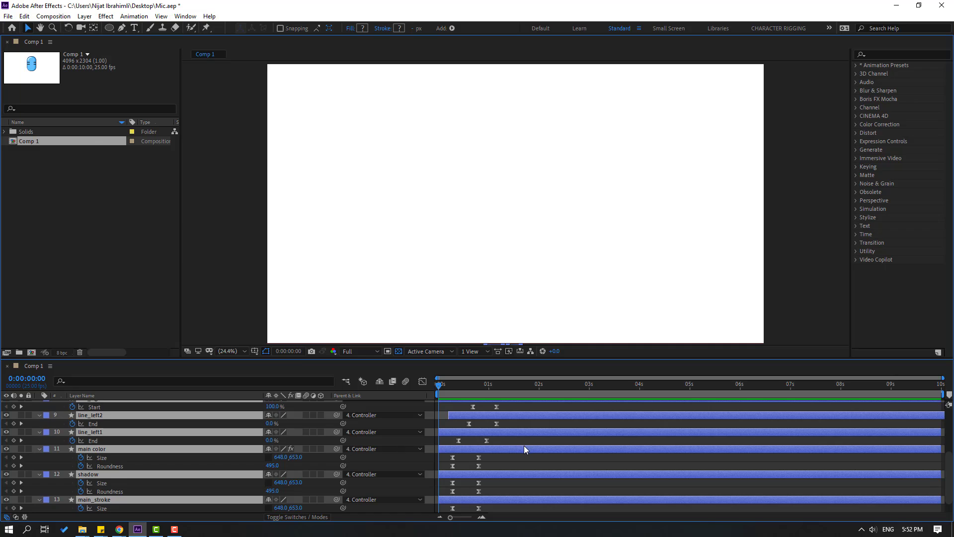
key(grave)
drag(557, 121, 473, 265)
key(grave)
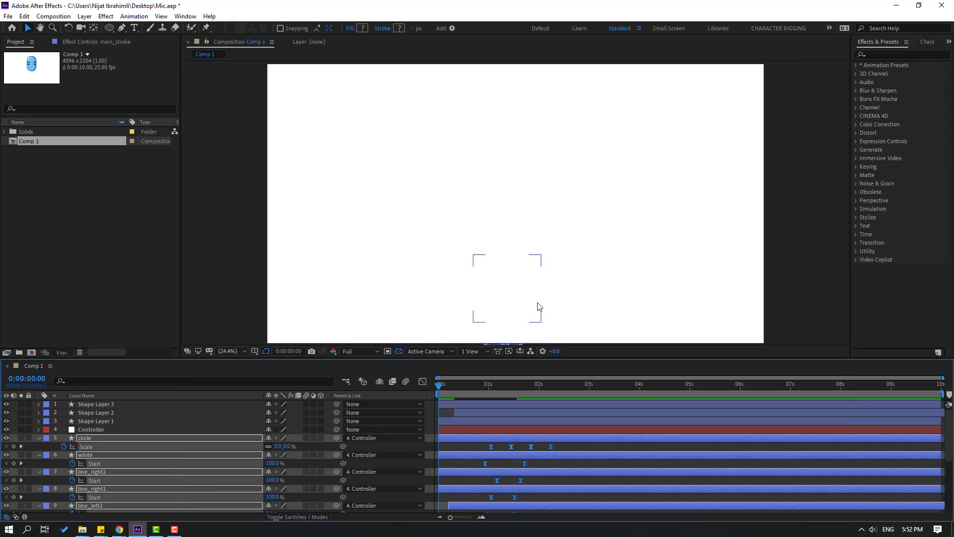
key(space)
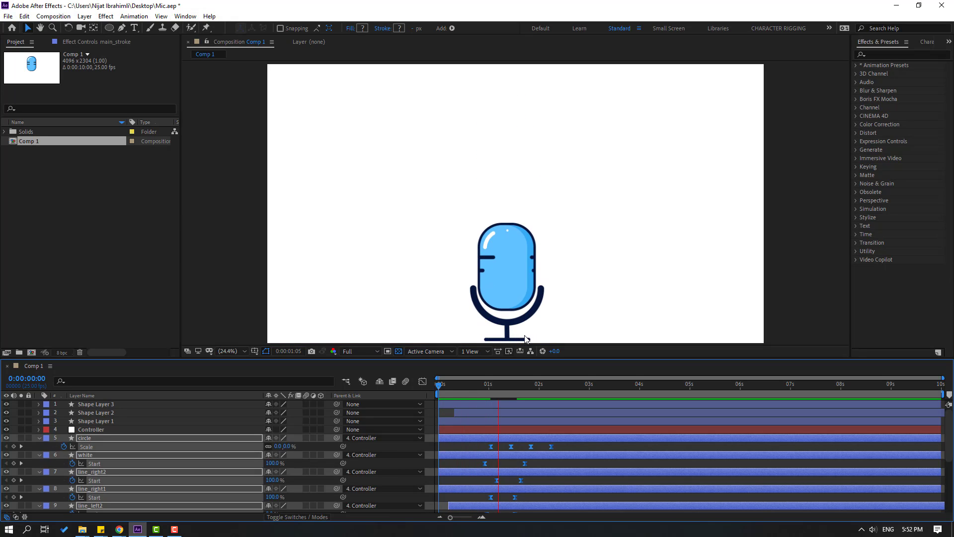
key(space)
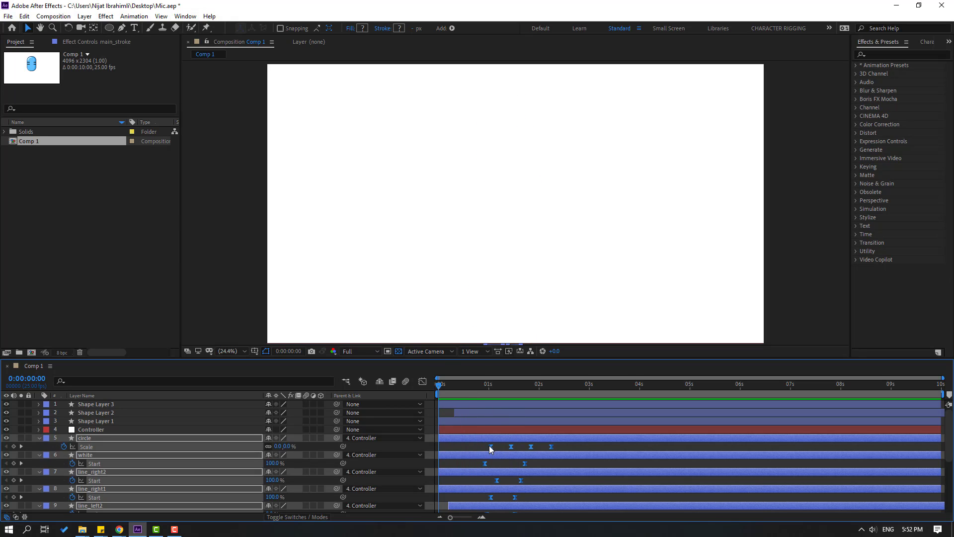
Move the selected highlight and side-line keyframes about 6 frames earlier and preview the animation
drag(488, 446, 476, 446)
key(space)
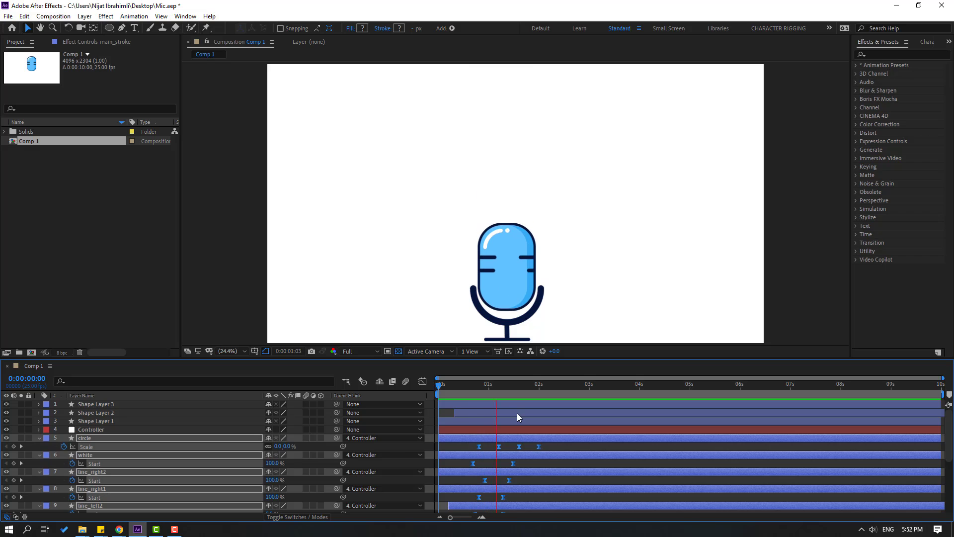
drag(447, 386, 473, 391)
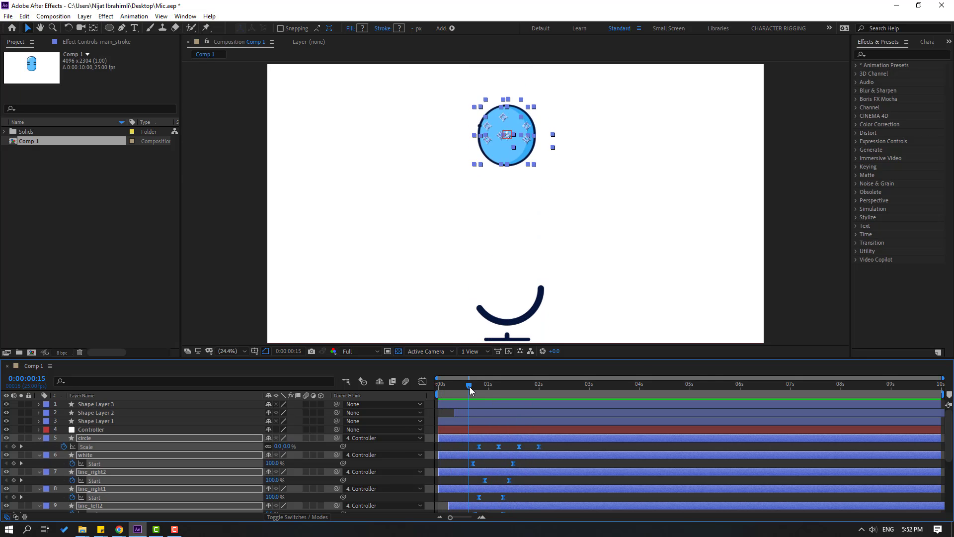
key(space)
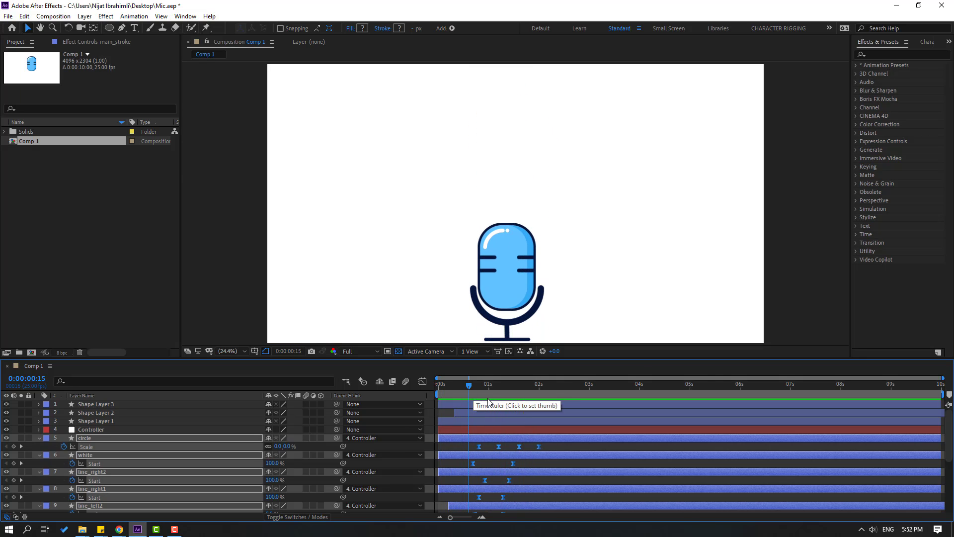
key(space)
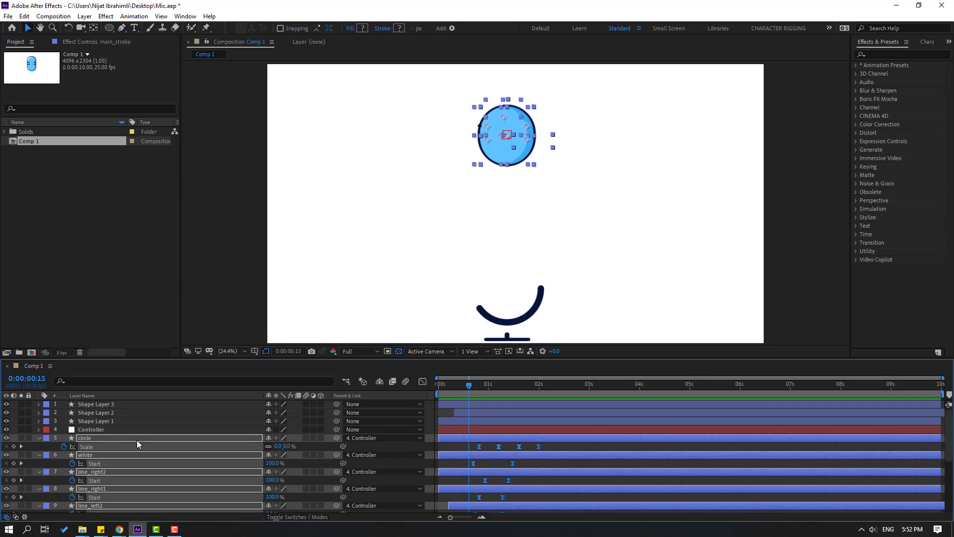
Show the Controller's Position keyframes, move the last three about 4 frames later, and preview the bounce
click(89, 430)
key(p)
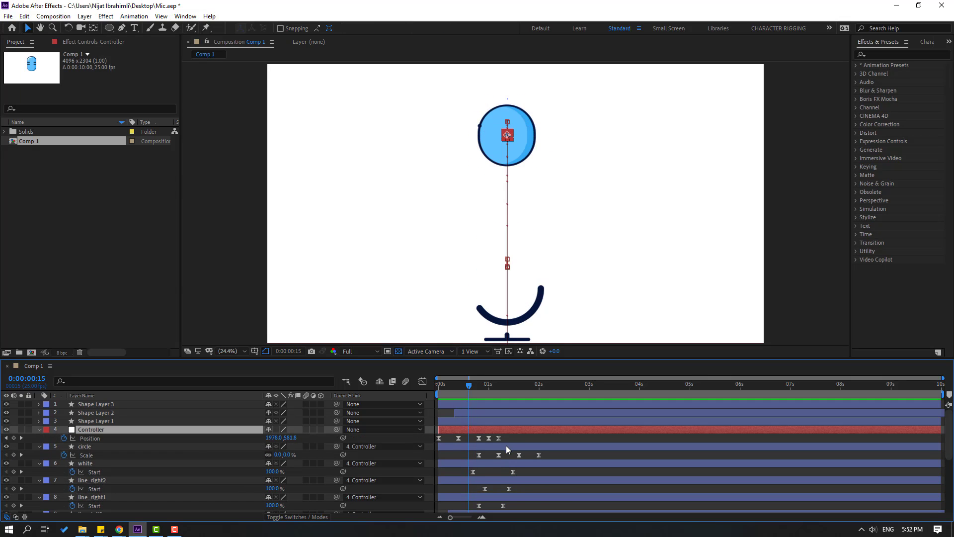
drag(515, 435, 487, 440)
key(space)
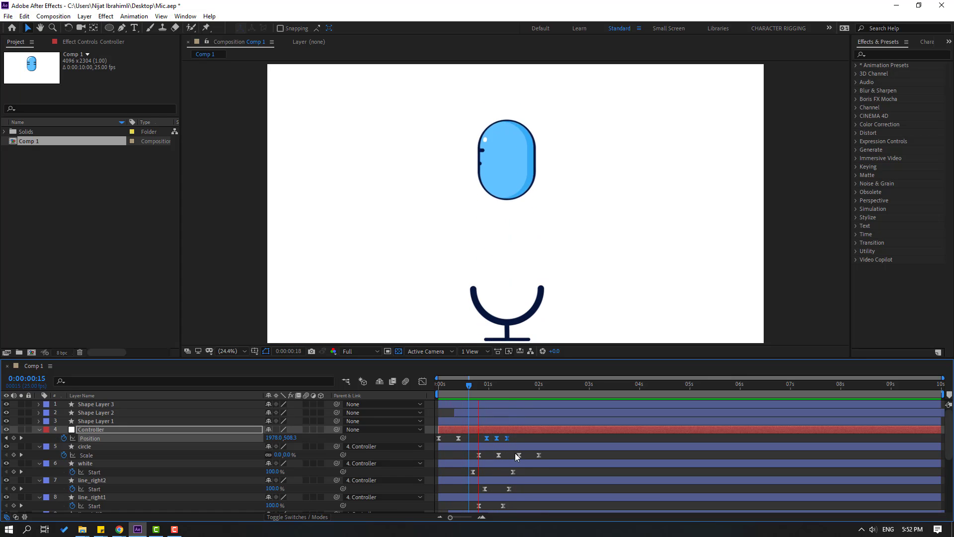
key(space)
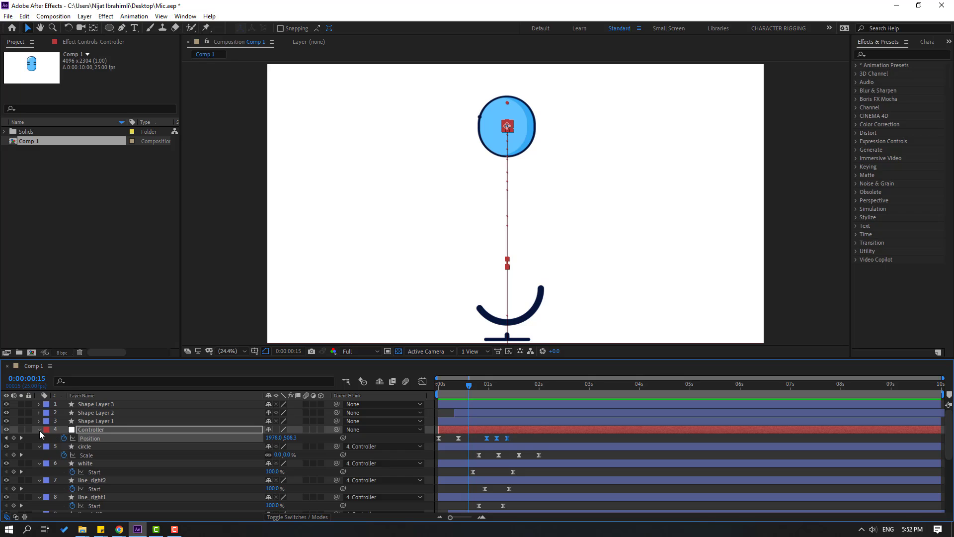
Collapse all layers' properties, set the stroke width of Shape Layer 2, the stand's vertical line, to 55 px, and preview the animation
key(ctrl+a)
key(u)
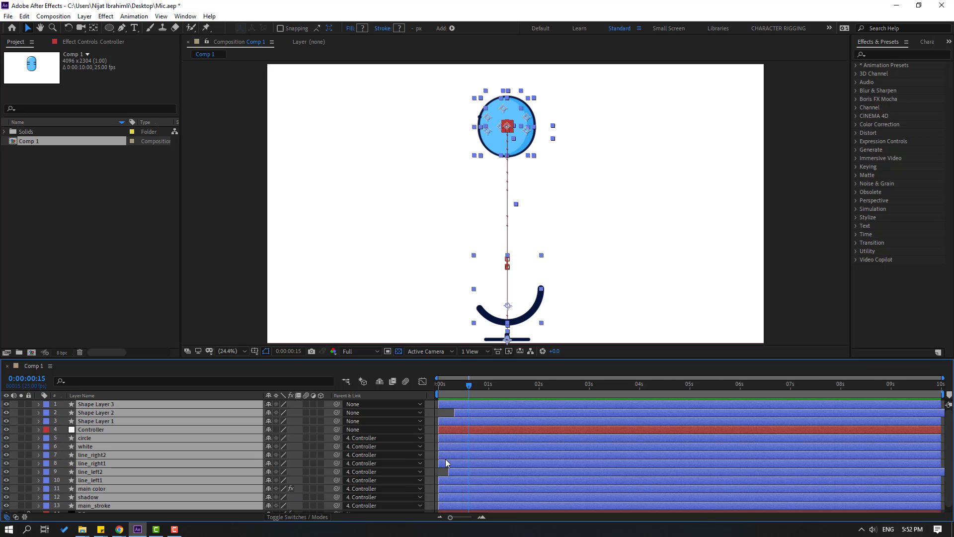
key(ctrl+shift+a)
click(96, 413)
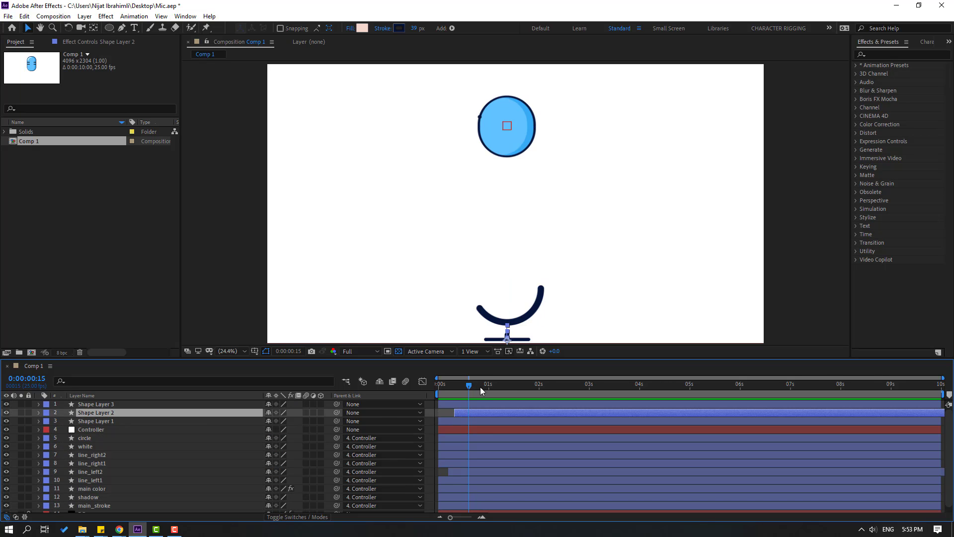
drag(481, 387, 499, 383)
drag(414, 29, 422, 29)
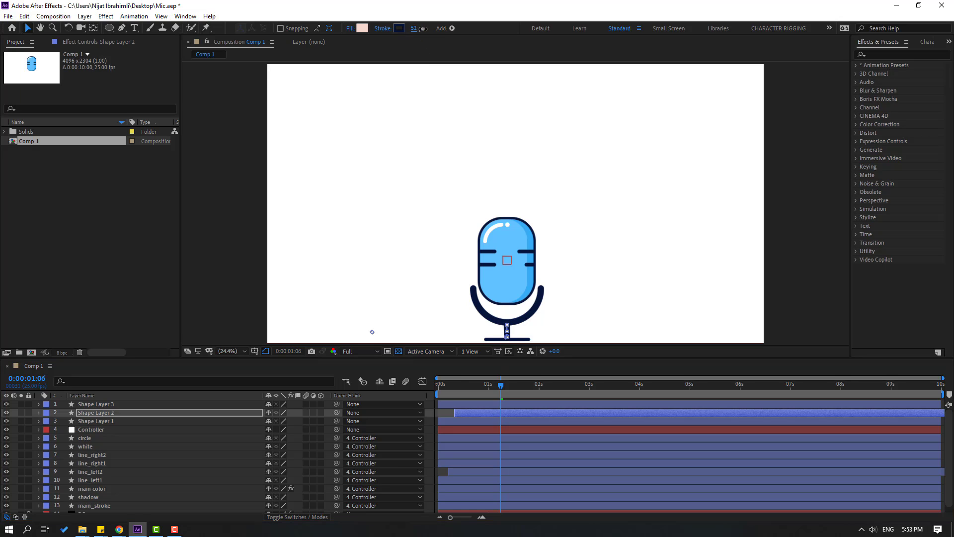
click(800, 201)
key(space)
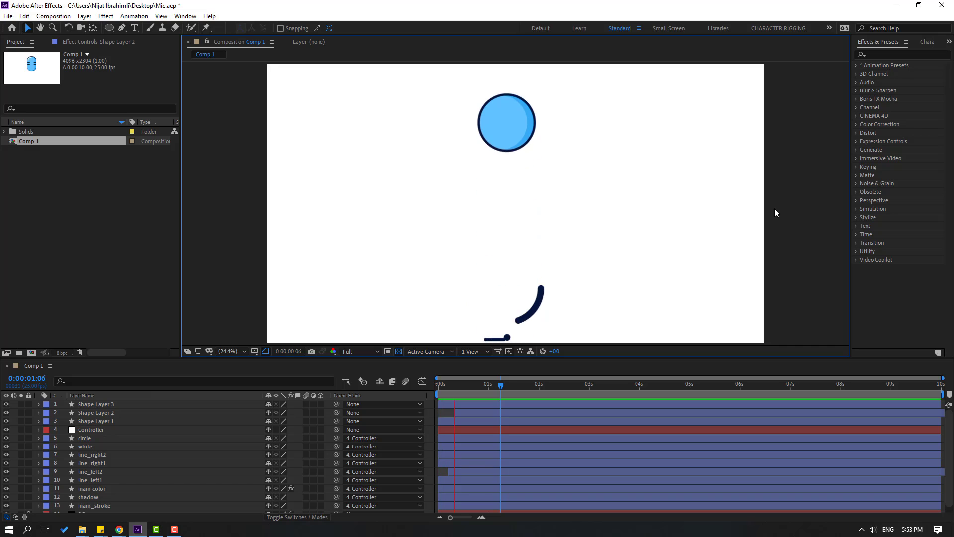
Nudge the half-circle arc on Shape Layer 3 slightly upward, closer to the underside of the microphone body
scroll(493, 251, down, 1)
scroll(495, 288, up, 4)
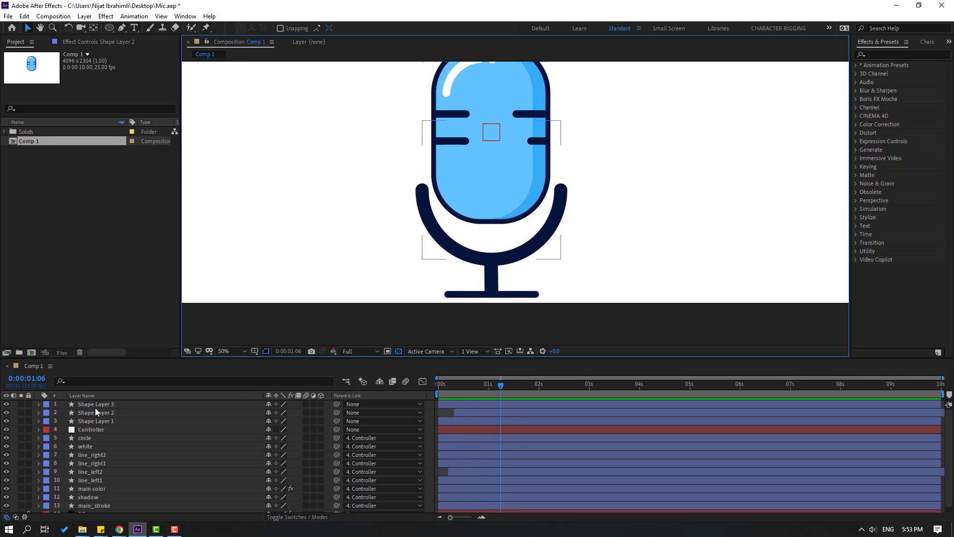
click(96, 407)
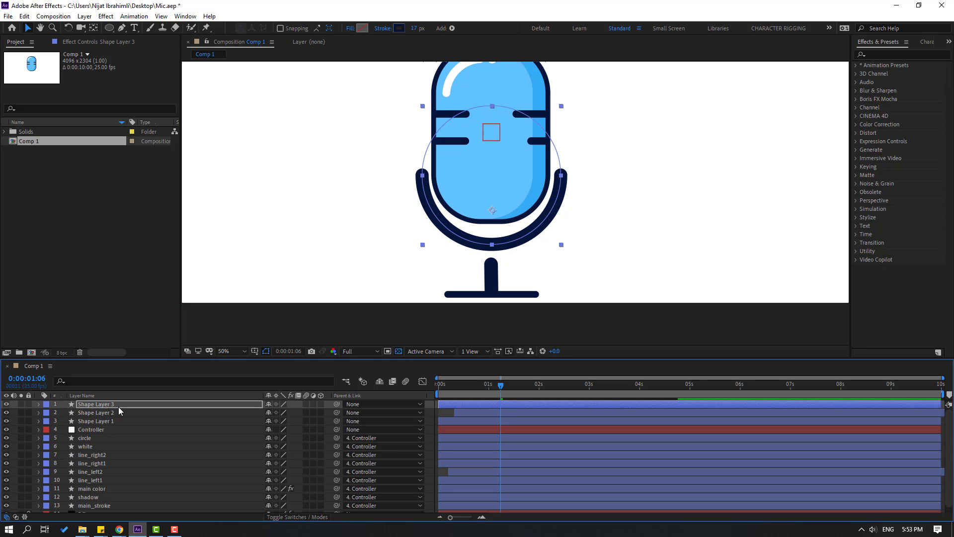
key(shift+Down)
Raise the top point of the stand's vertical line on Shape Layer 2 so it meets the arc, then deselect the layer
click(111, 412)
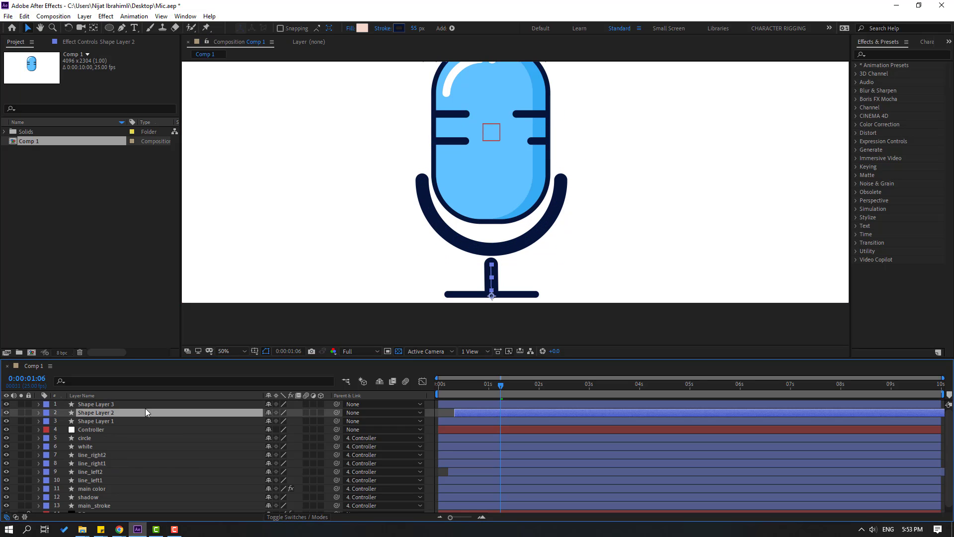
key(g)
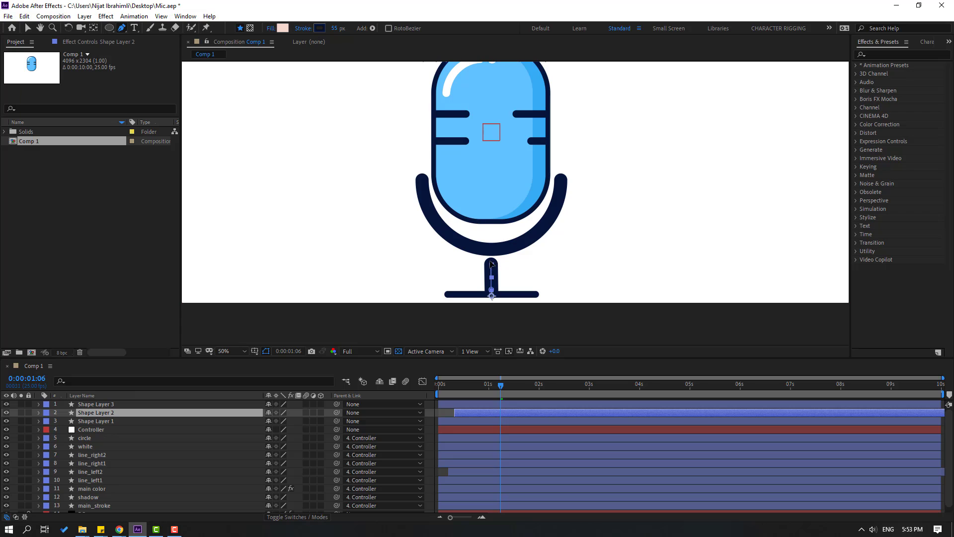
drag(492, 265, 492, 259)
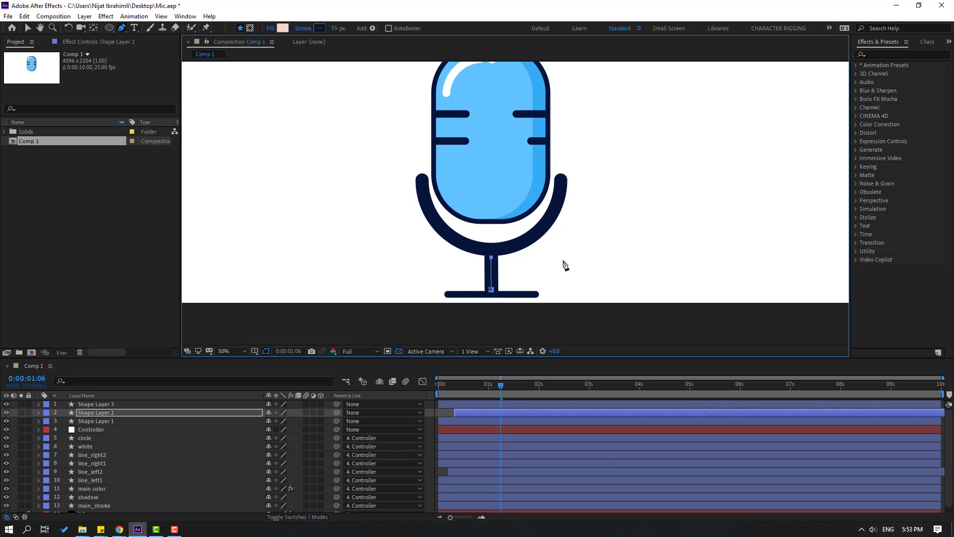
key(v)
click(665, 330)
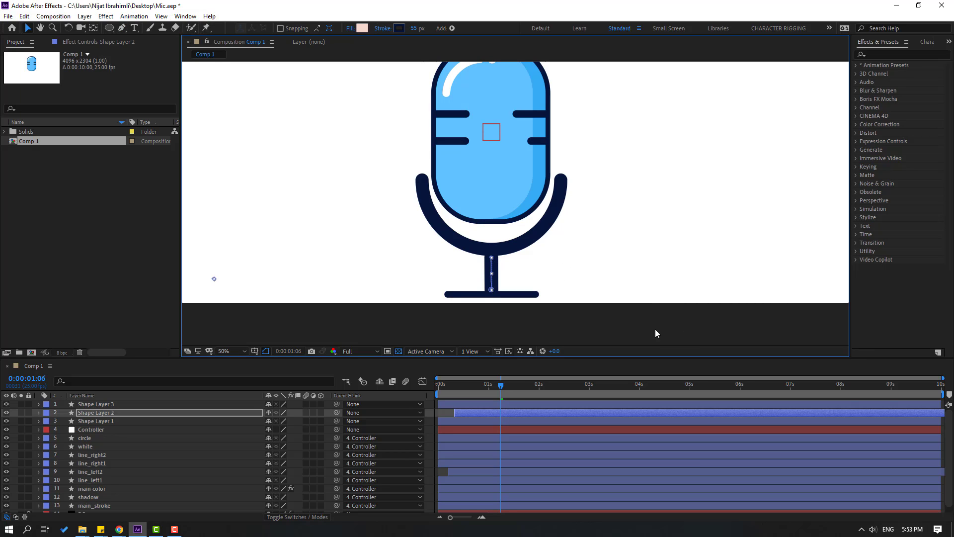
Fit the composition in the viewer, end the work area a little past 2 seconds, select all layers, and preview from the start
click(242, 351)
click(231, 197)
drag(527, 393, 334, 389)
key(n)
key(ctrl+a)
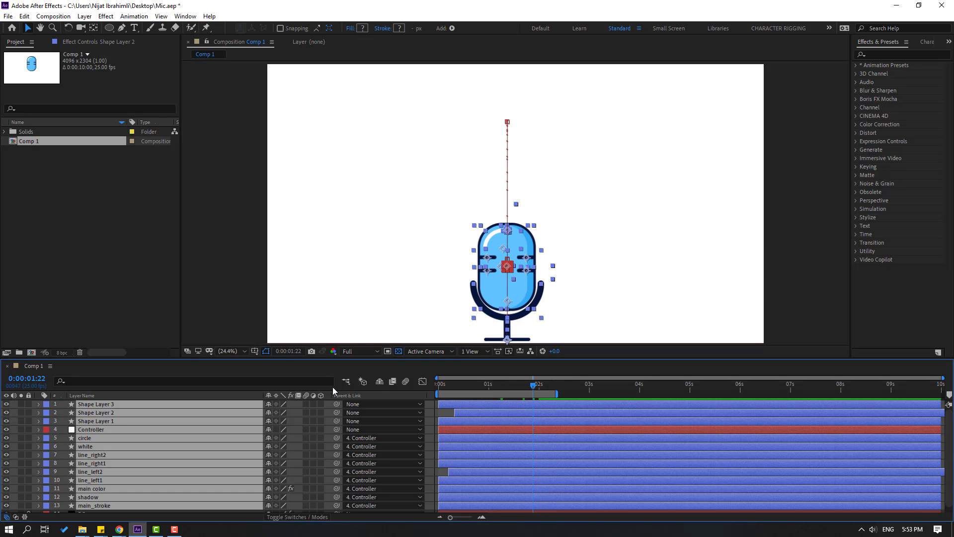
key(space)
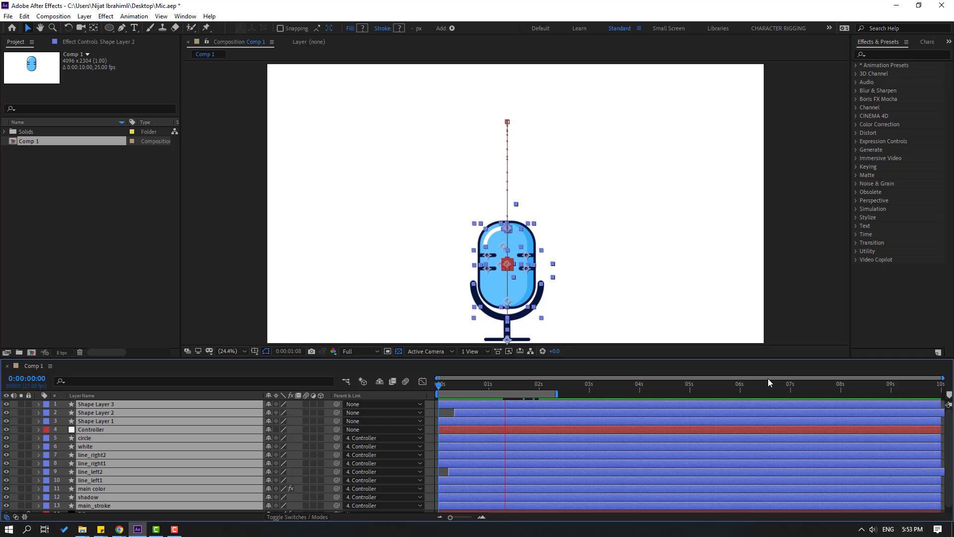